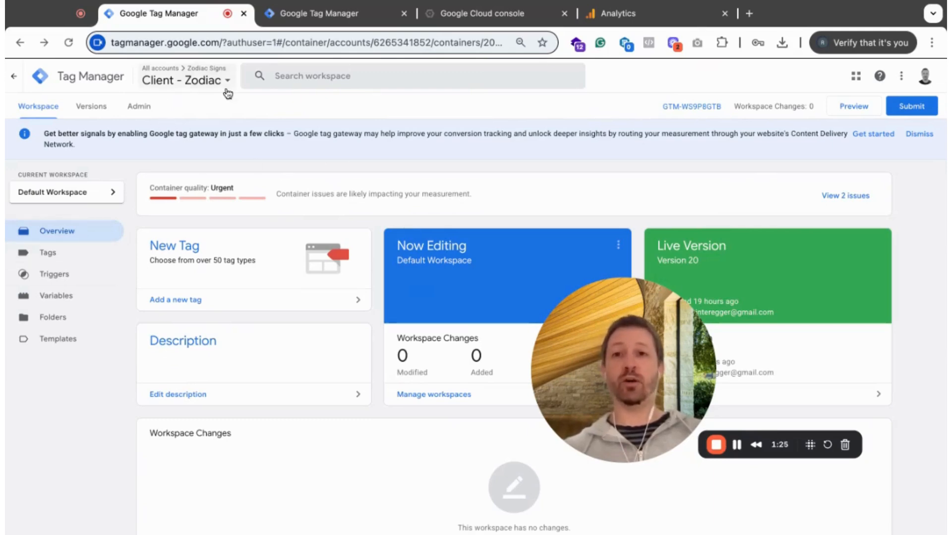
# - Start creating an additional container in the Zodiac Signs account
pyautogui.click(322, 13)
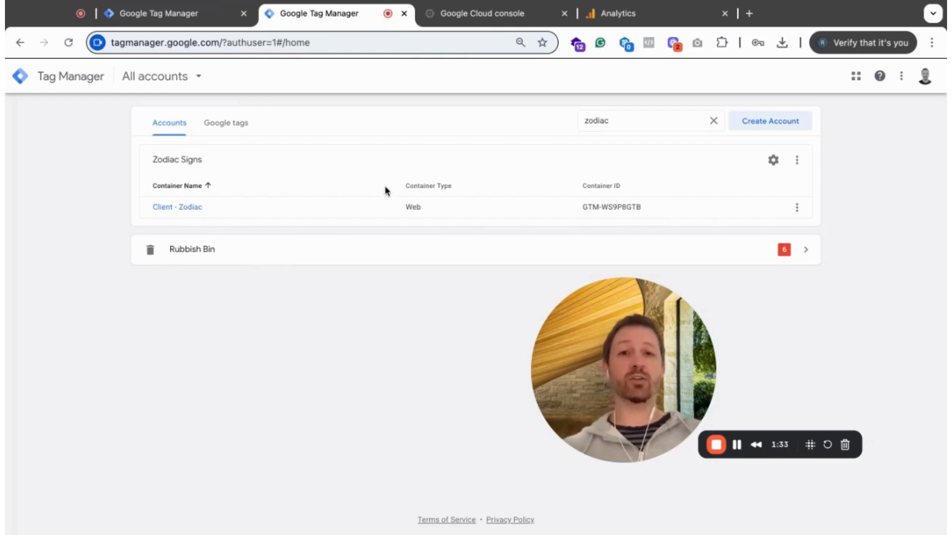
pyautogui.doubleClick(412, 205)
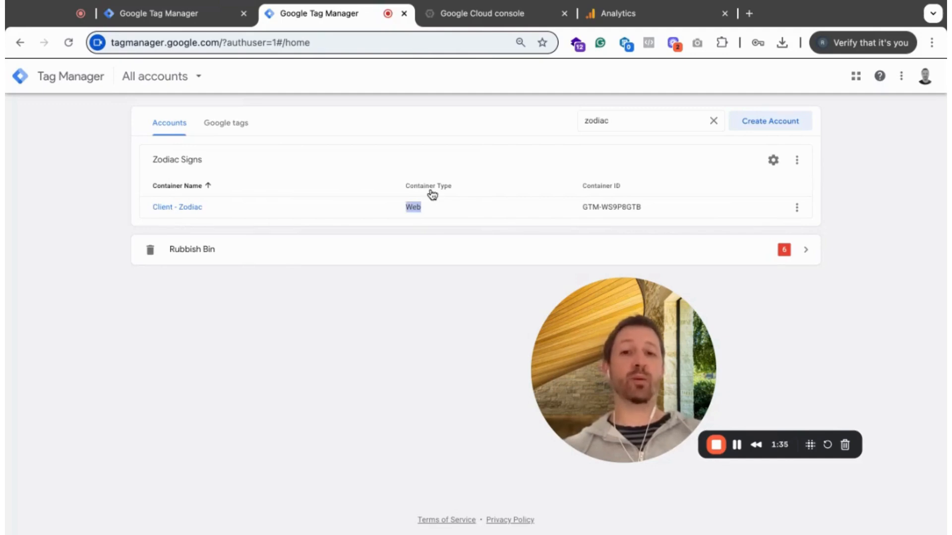
pyautogui.click(802, 162)
pyautogui.click(768, 254)
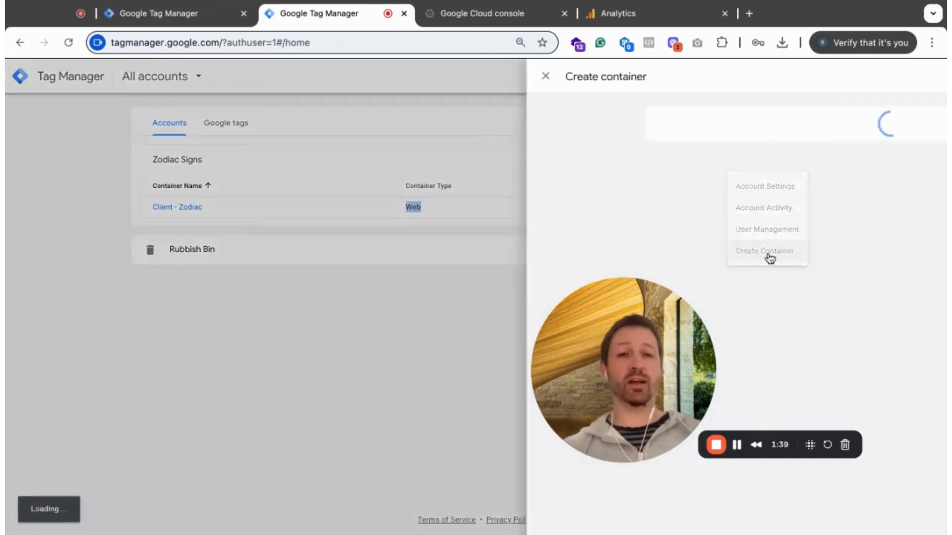
# - Name the container "Server - Zodiac", choose Server as its target platform and create it
pyautogui.click(408, 172)
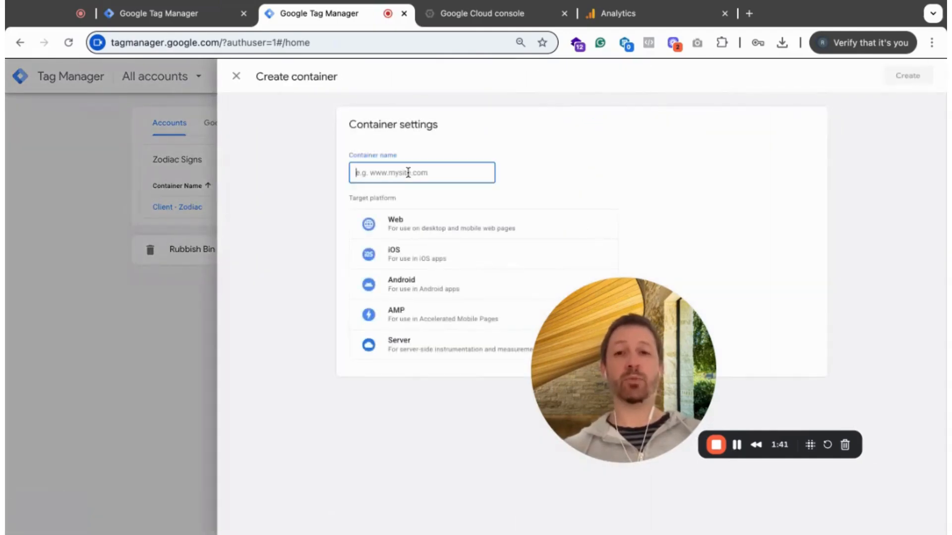
pyautogui.write('Server')
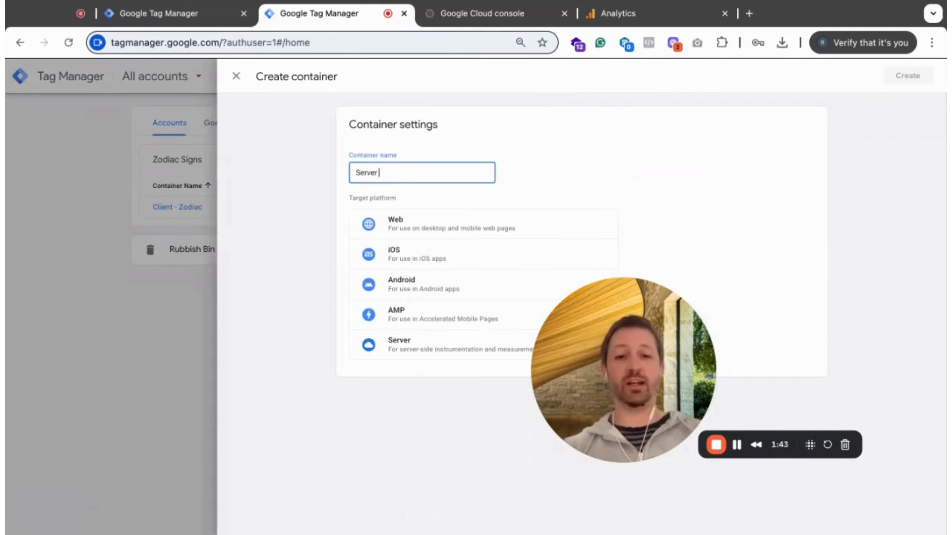
pyautogui.write(' - Zodiac')
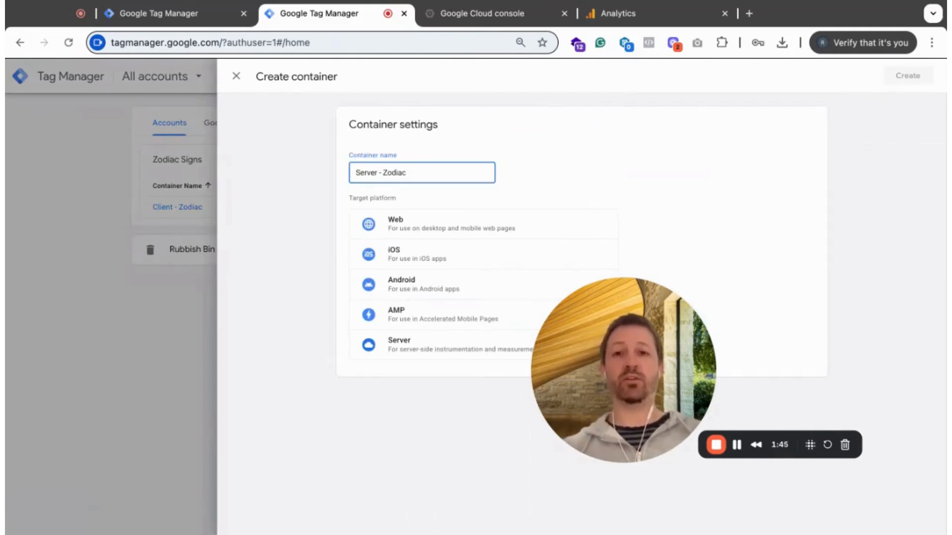
pyautogui.moveTo(640, 353); pyautogui.dragTo(768, 322)
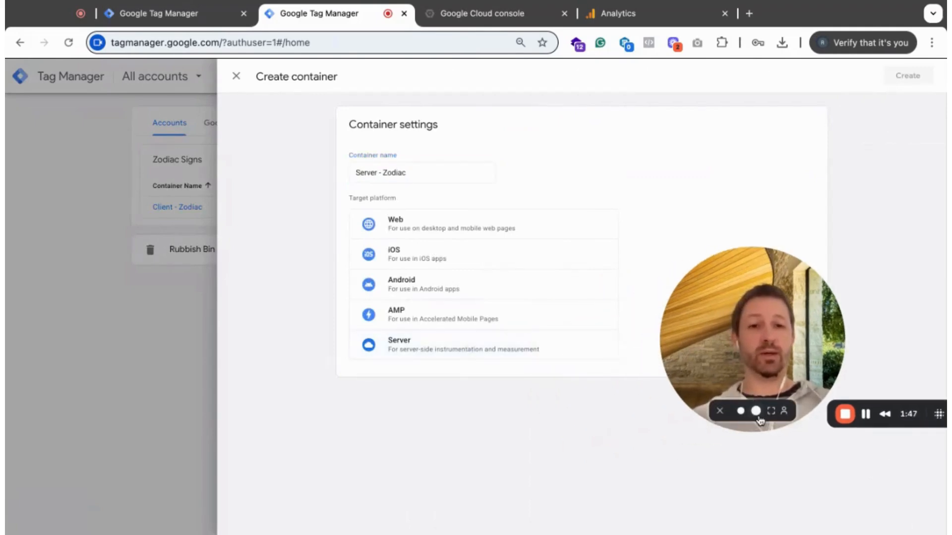
pyautogui.click(740, 411)
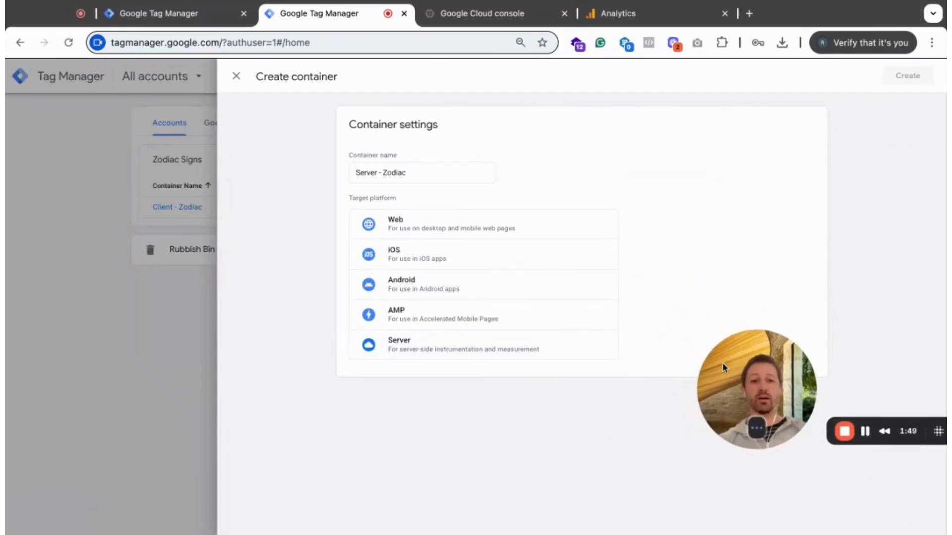
pyautogui.click(415, 353)
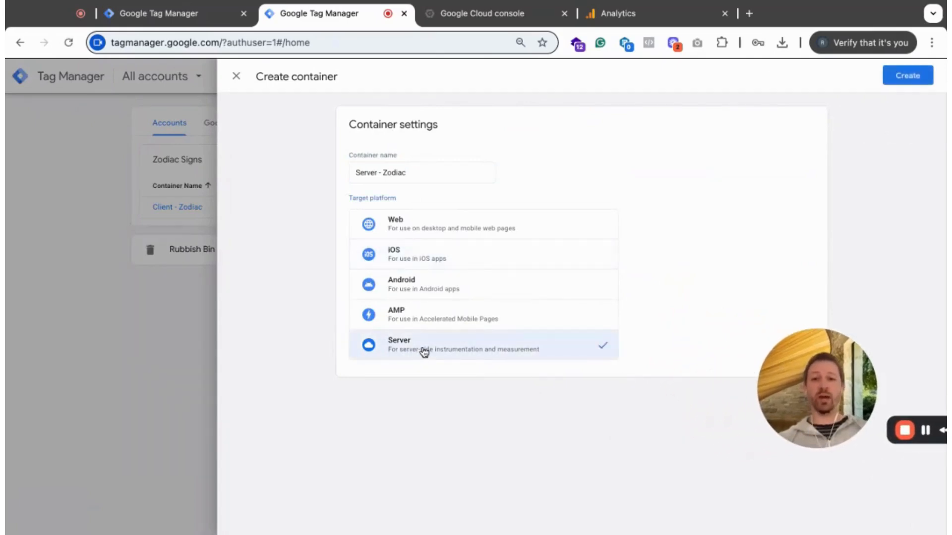
pyautogui.click(909, 79)
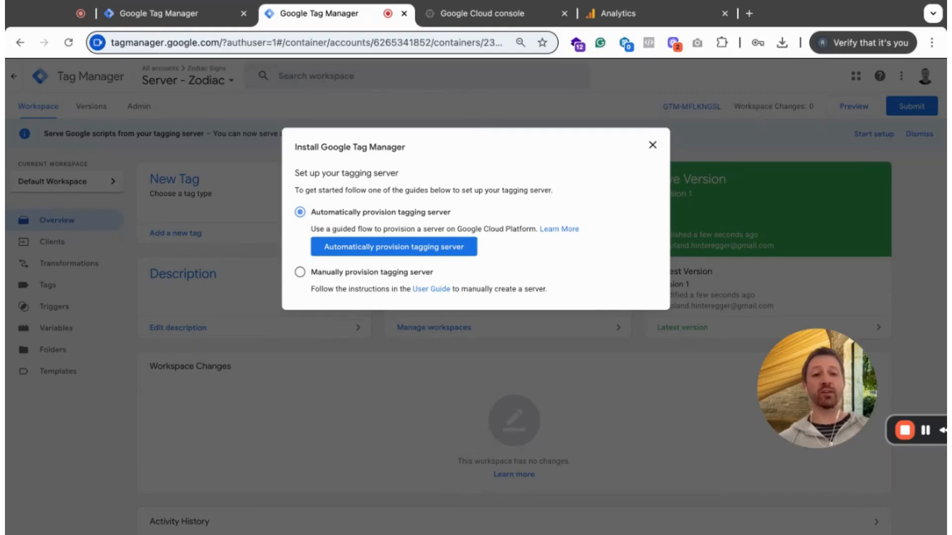
# - Choose manual provisioning of the tagging server and copy the container config string, closing the installation dialog
pyautogui.click(300, 272)
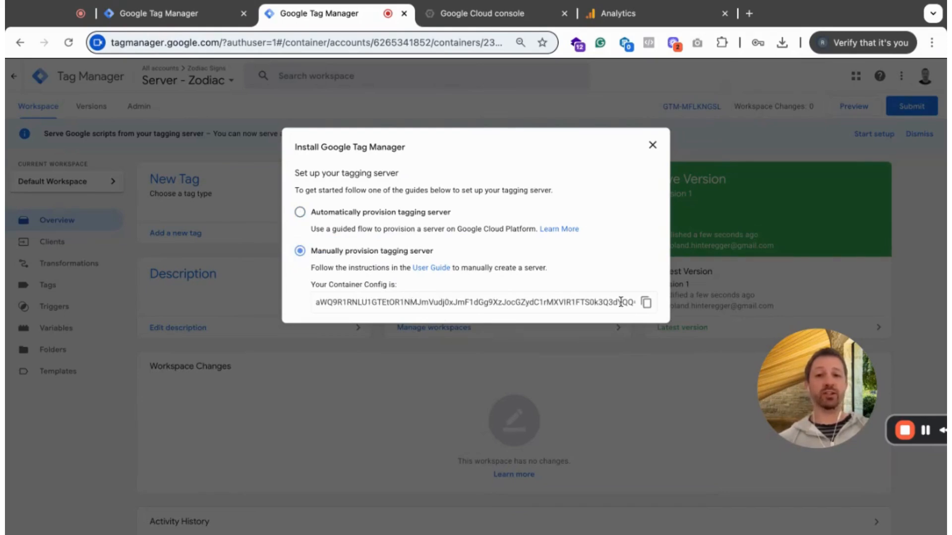
pyautogui.click(646, 304)
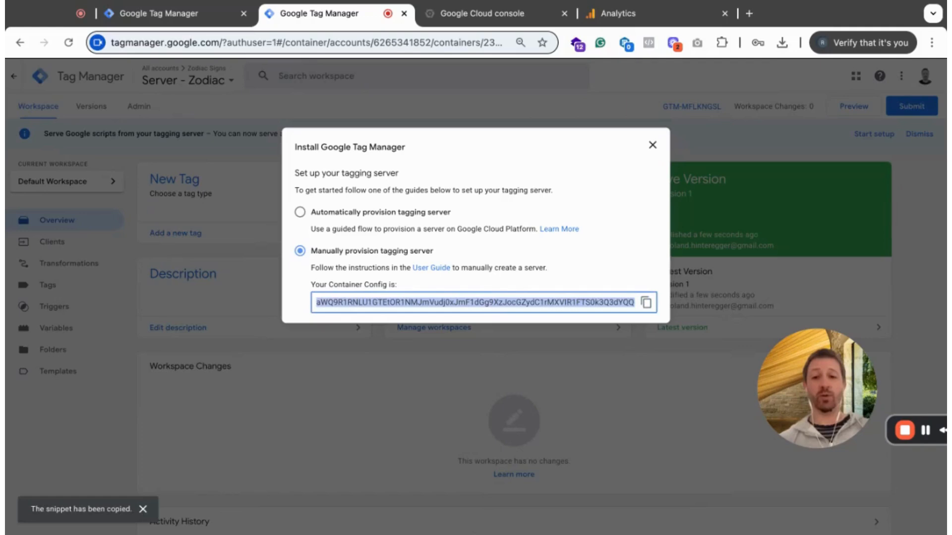
pyautogui.click(471, 534)
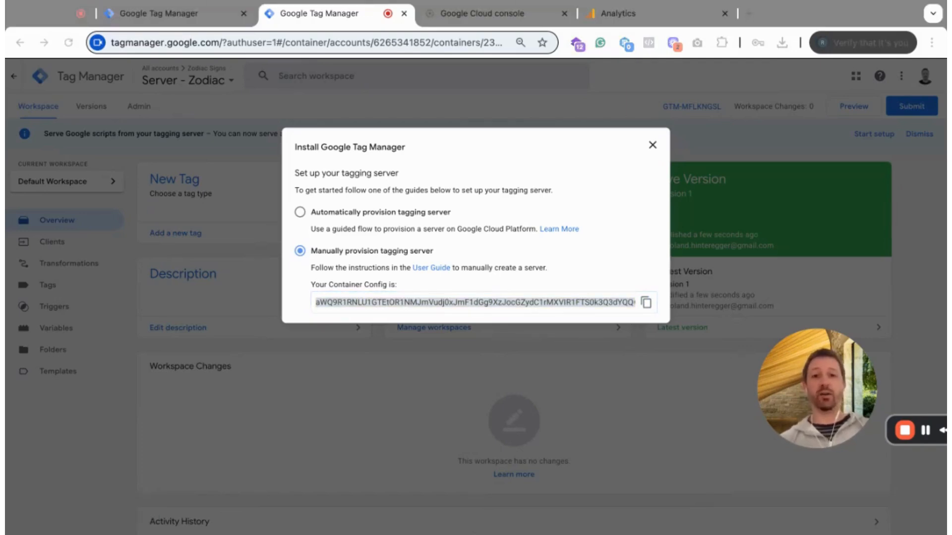
pyautogui.click(653, 145)
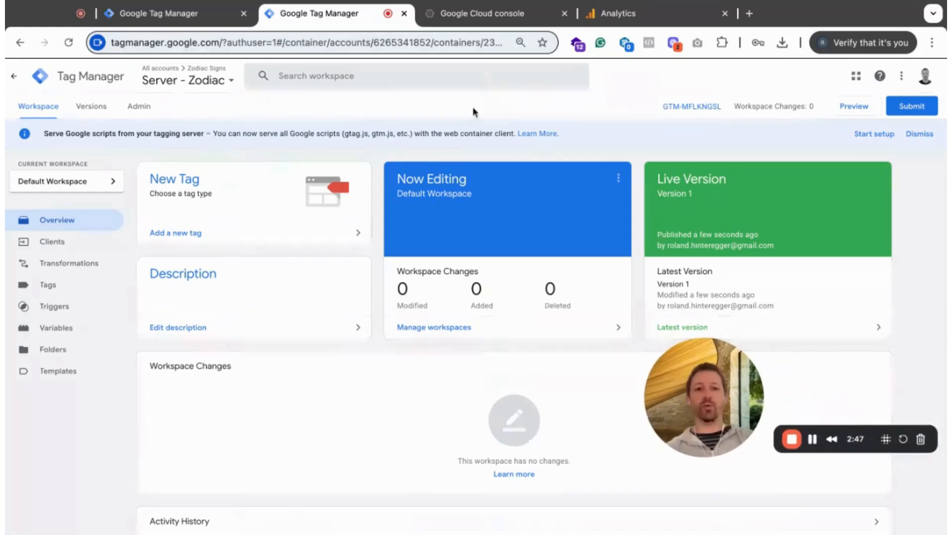
# - Switch to the Google Cloud console, create a project named gtm-server-side-zodiac-signs and open it
pyautogui.click(481, 14)
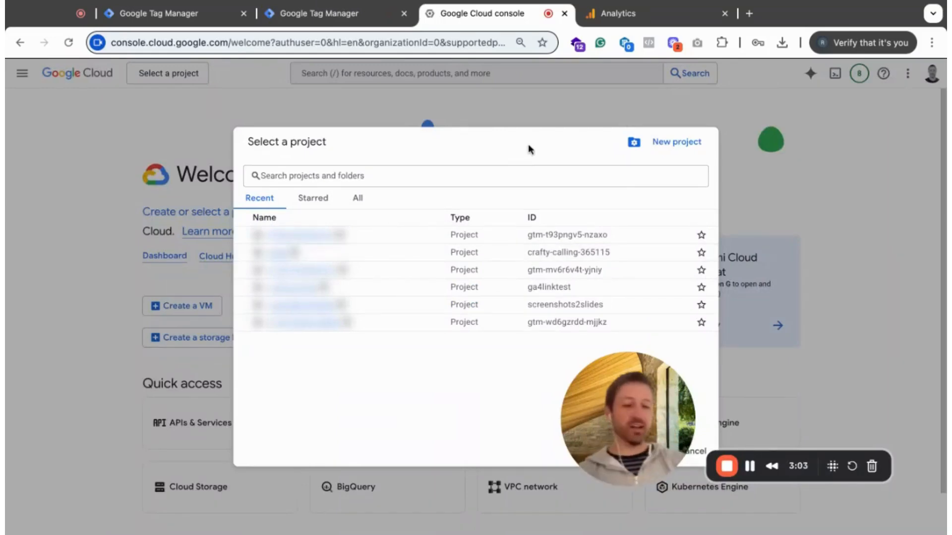
pyautogui.click(683, 151)
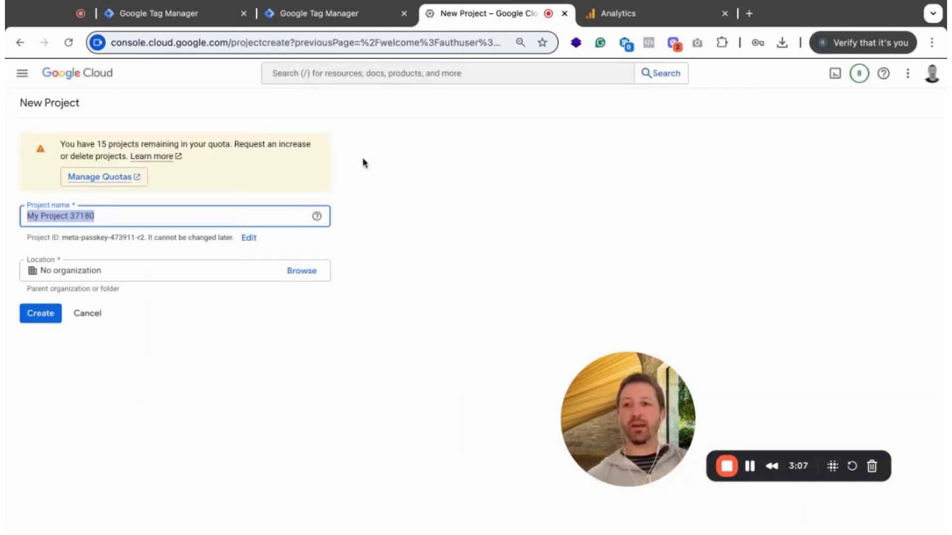
pyautogui.write('gtm-')
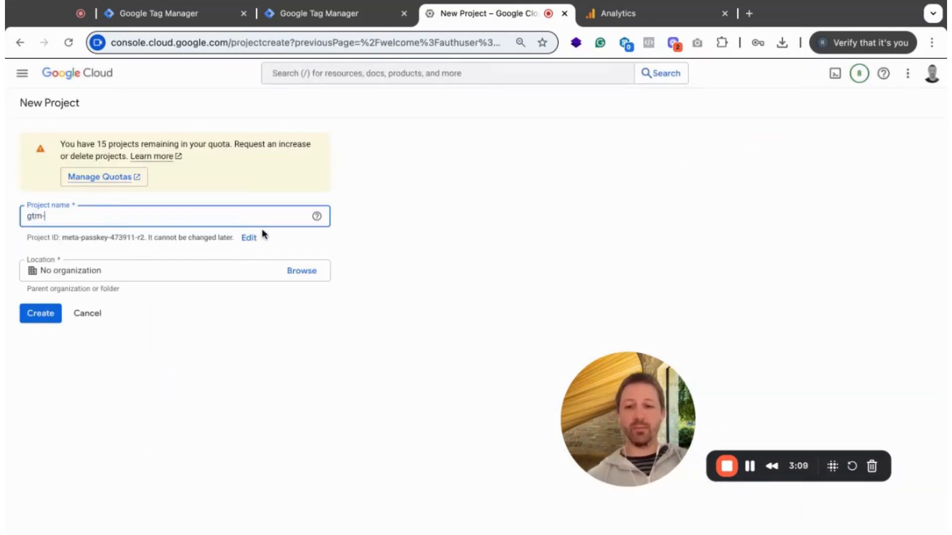
pyautogui.write('server-s')
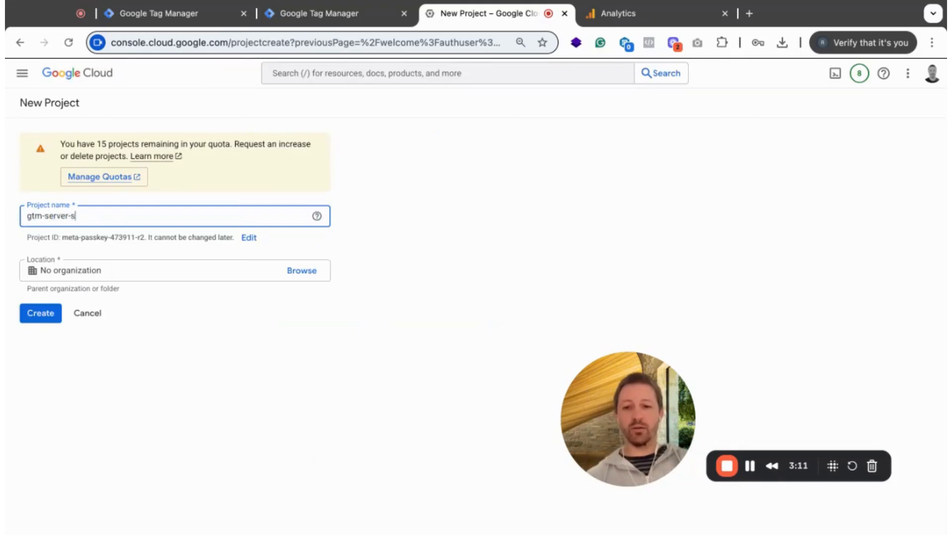
pyautogui.write('ide-zodiac-si')
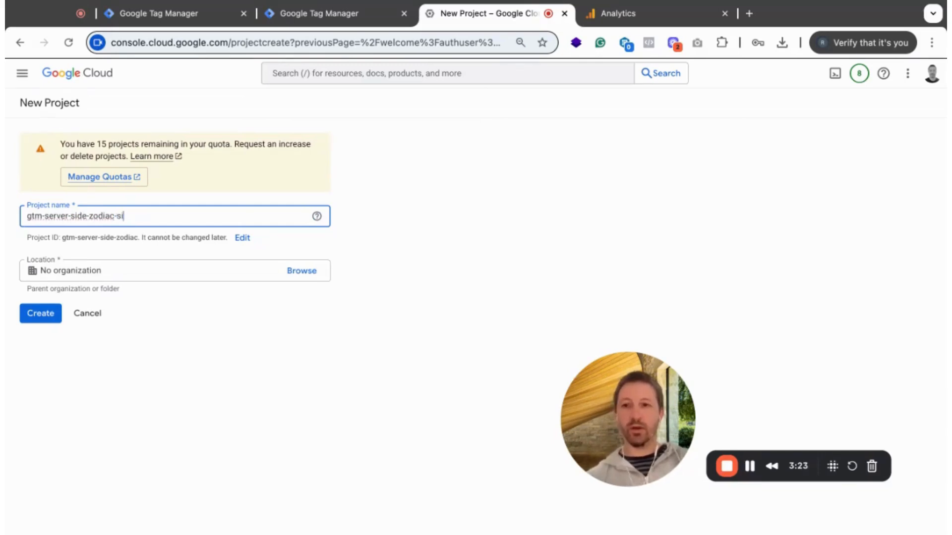
pyautogui.write('gns')
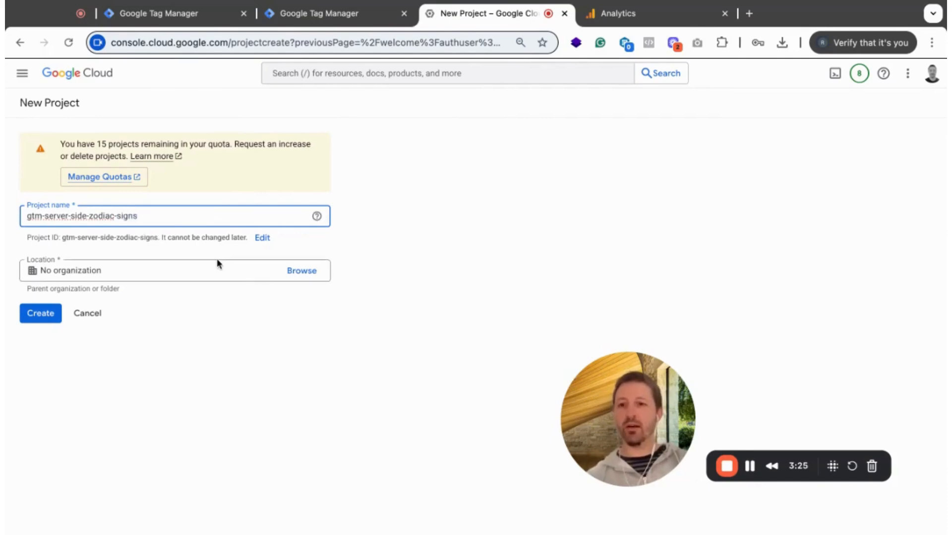
pyautogui.click(41, 314)
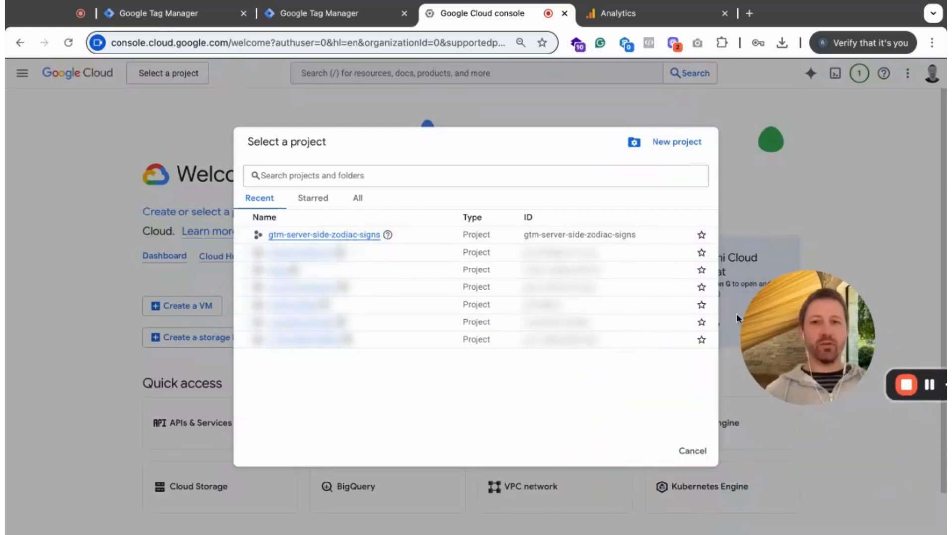
pyautogui.click(294, 235)
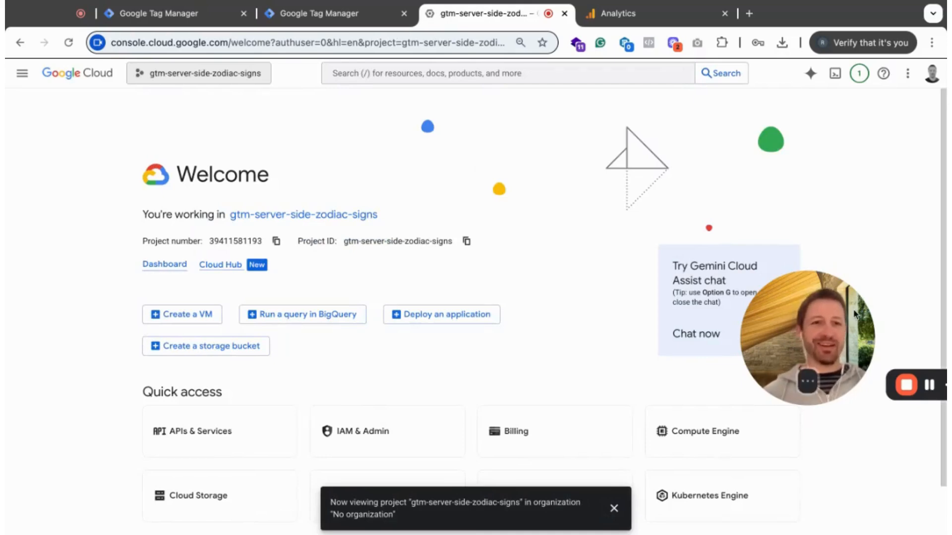
pyautogui.click(808, 325)
pyautogui.moveTo(810, 329); pyautogui.dragTo(657, 242)
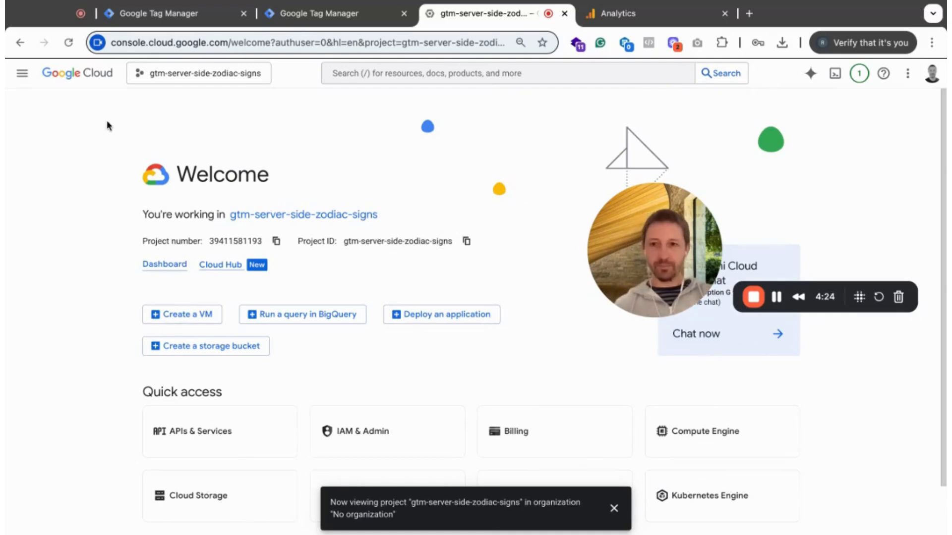
# - Start a new Cloud Run service that deploys a container in the gtm-server-side-zodiac-signs project
pyautogui.click(22, 74)
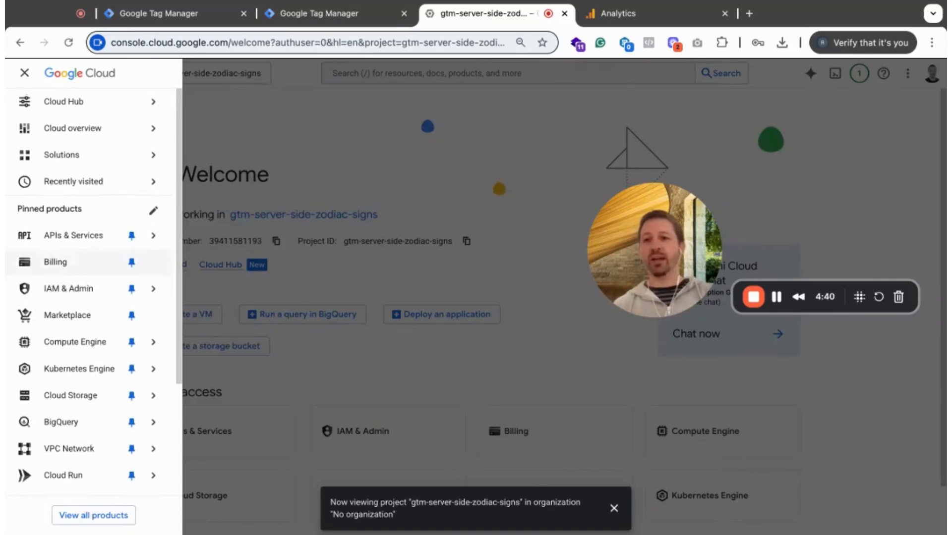
pyautogui.scroll(-3, 74, 298)
pyautogui.moveTo(70, 331)
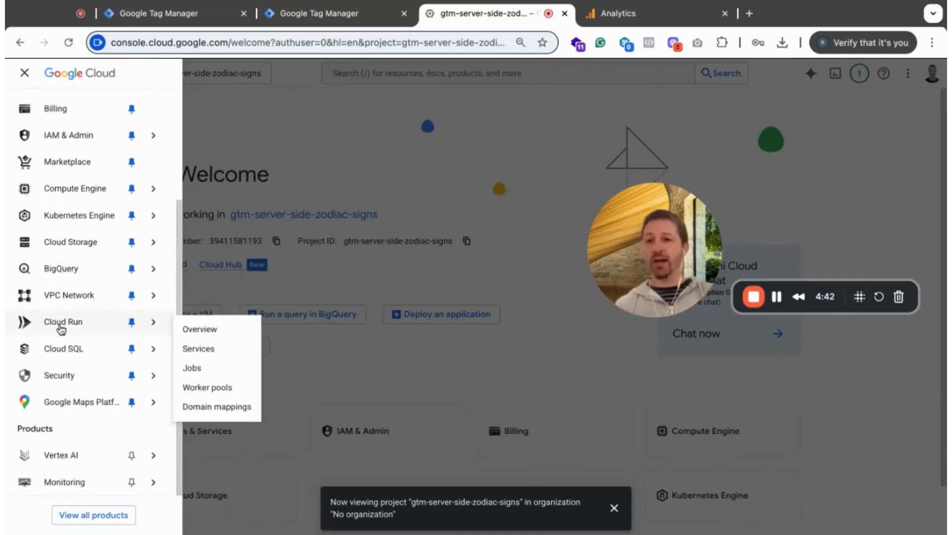
pyautogui.click(61, 327)
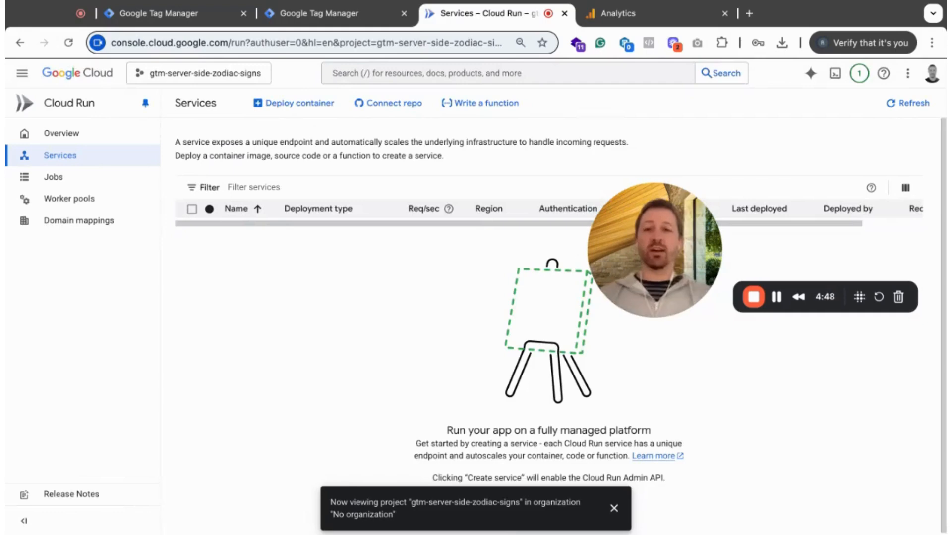
pyautogui.click(285, 105)
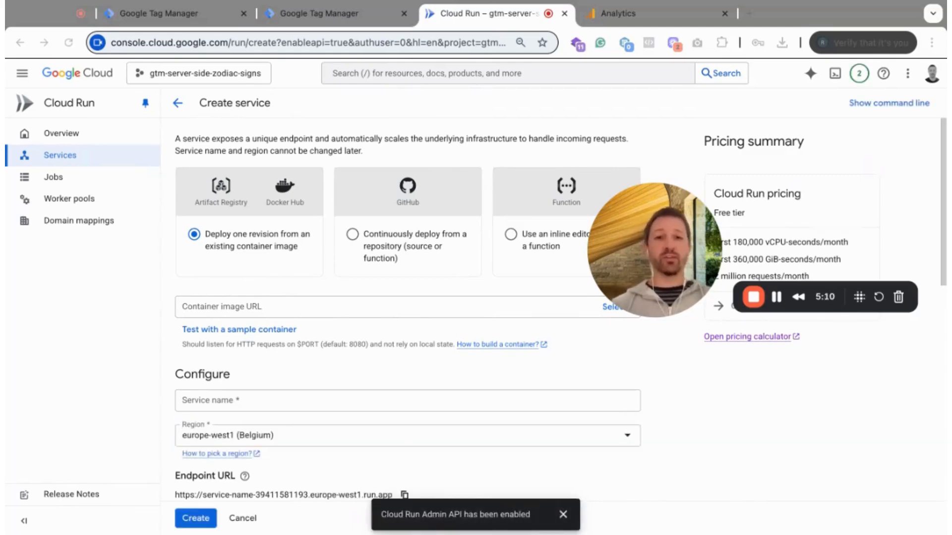
# - Set the service's container image URL to gcr.io/cloud-tagging-10302018/gtm-cloud-image:stable
pyautogui.click(250, 311)
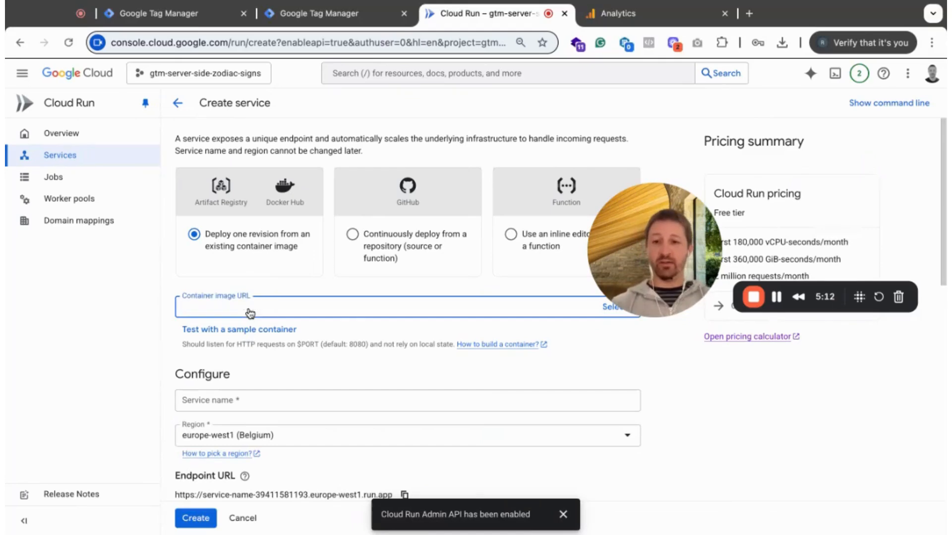
pyautogui.hotkey('ctrl', 'v')
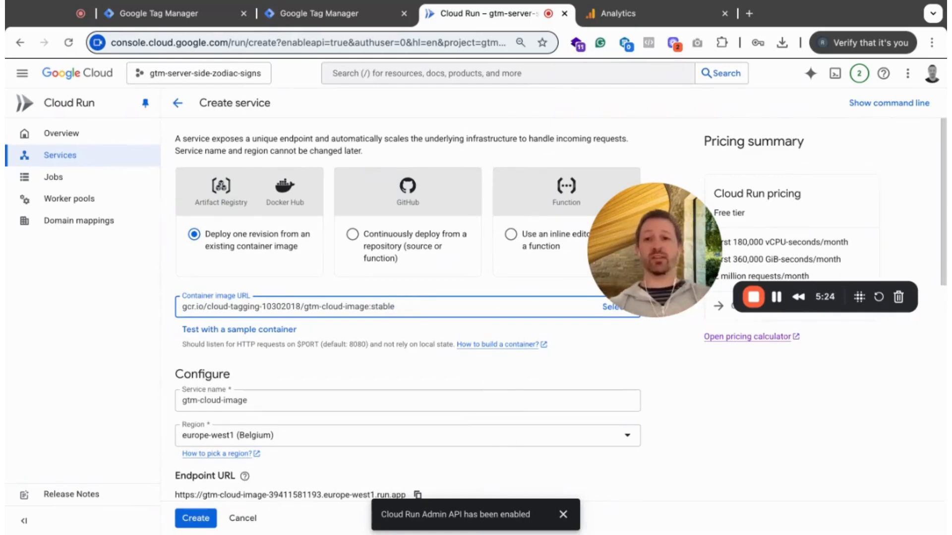
pyautogui.click(439, 278)
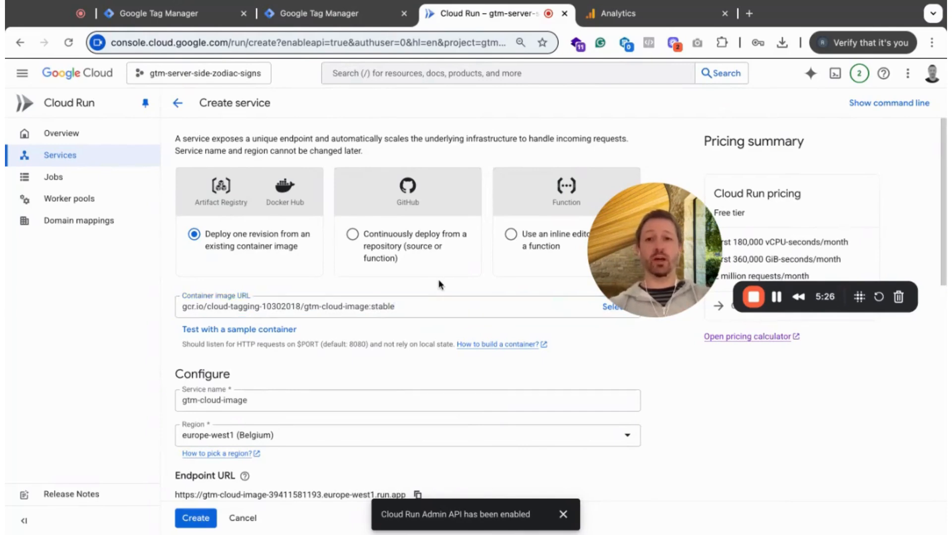
pyautogui.click(390, 310)
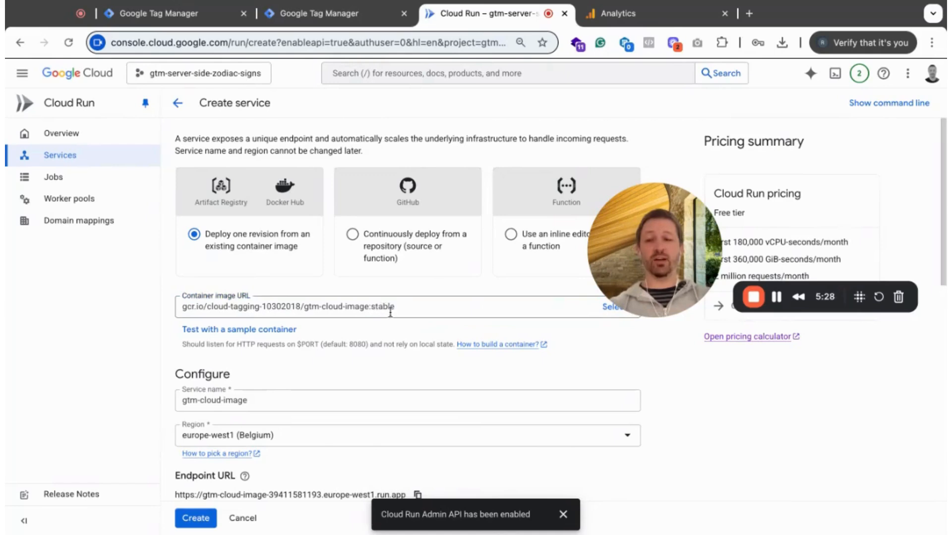
pyautogui.click(404, 370)
# - Review the new service's name, region and endpoint URL in the configuration section
pyautogui.scroll(-2, 405, 375)
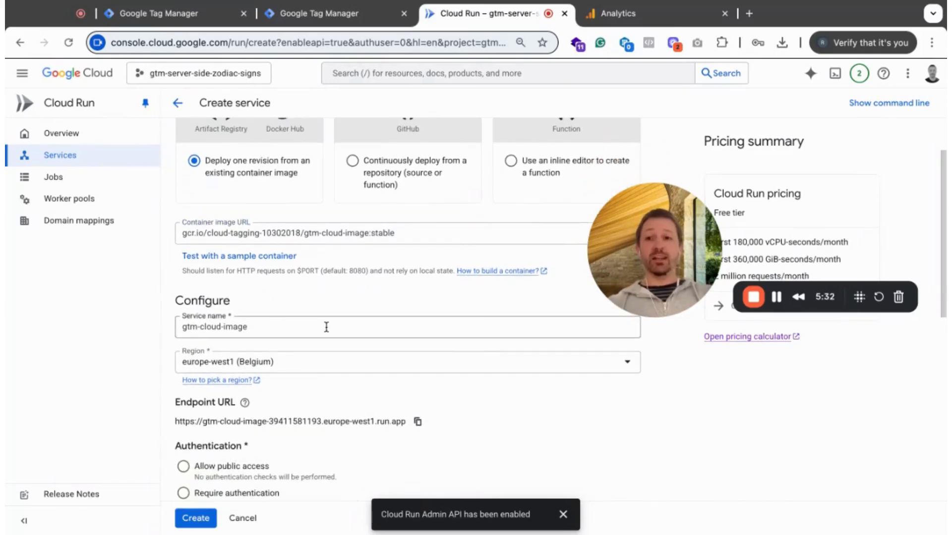
pyautogui.scroll(-1, 325, 325)
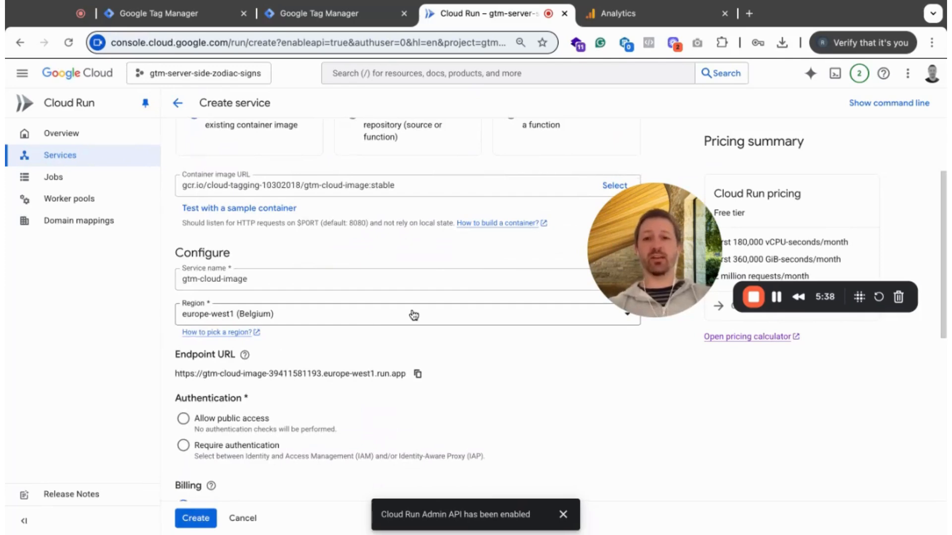
pyautogui.scroll(-1, 466, 330)
pyautogui.scroll(-3, 466, 329)
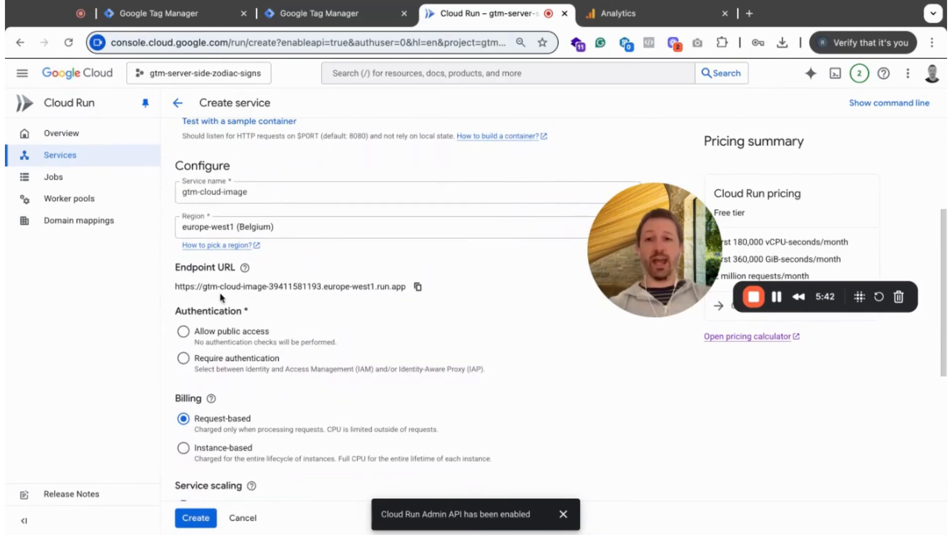
pyautogui.moveTo(174, 288); pyautogui.dragTo(397, 291)
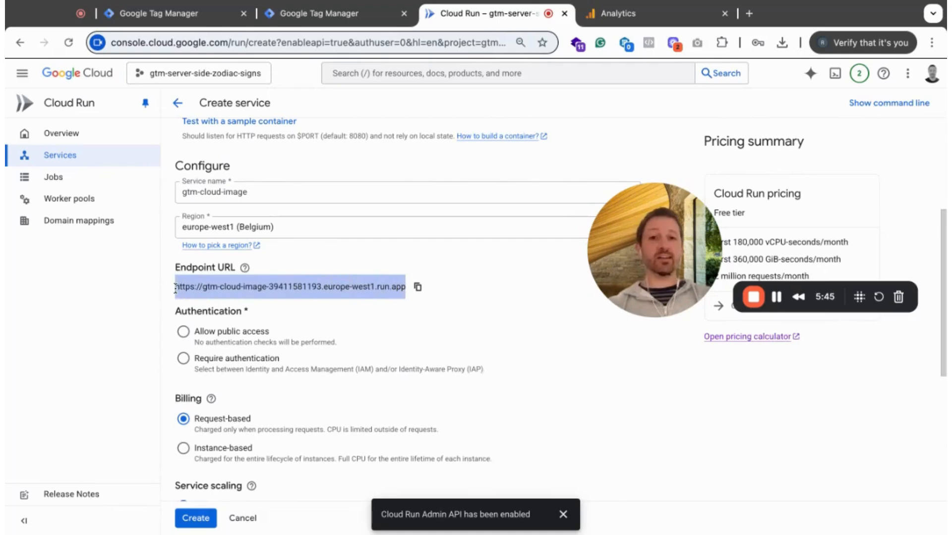
# - Set the new service's name to gtm-cloud-image-preview
pyautogui.click(418, 287)
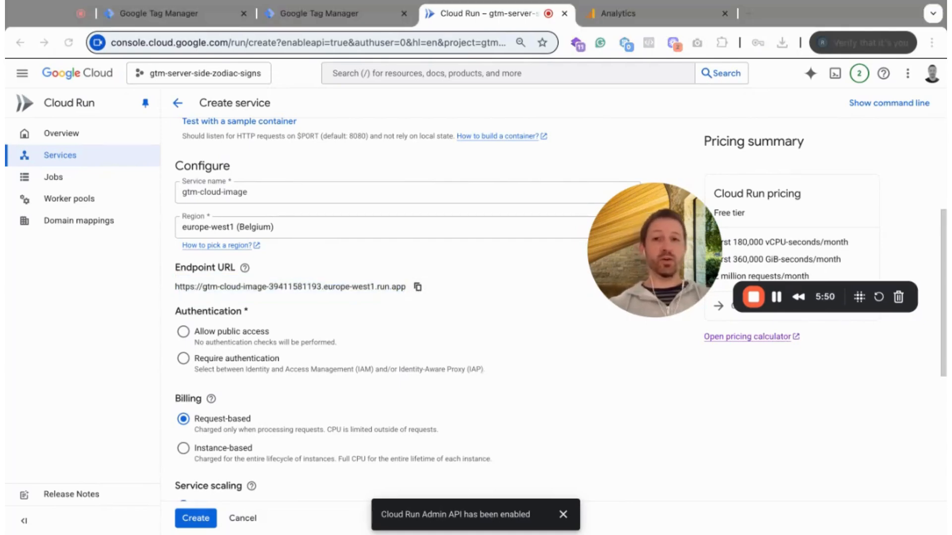
pyautogui.scroll(5, 407, 307)
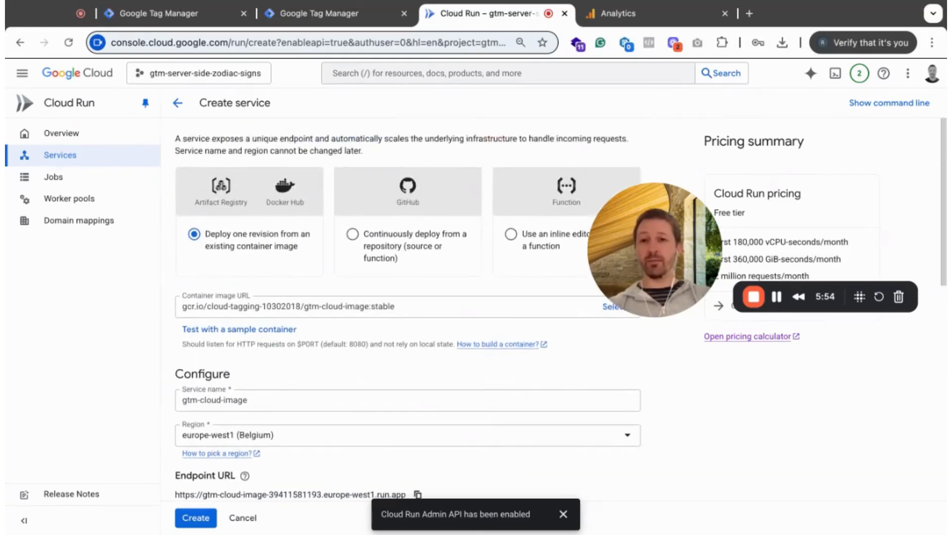
pyautogui.scroll(-4, 407, 307)
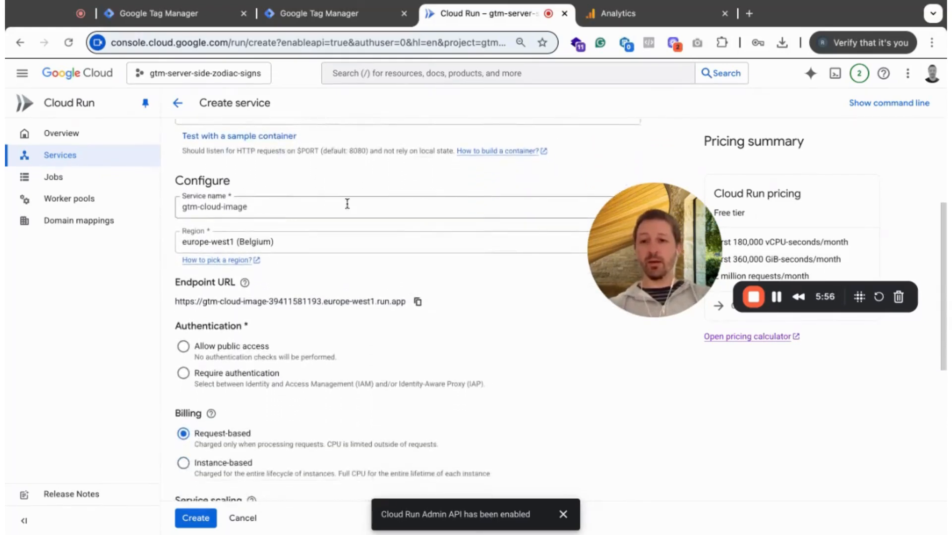
pyautogui.click(273, 204)
pyautogui.write('-ser')
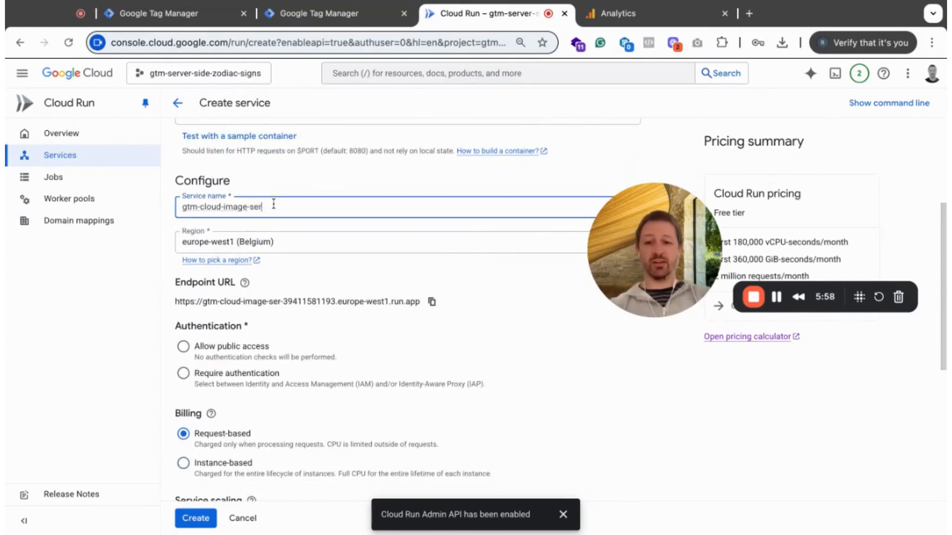
pyautogui.press('BackSpace')
pyautogui.press('BackSpace')
pyautogui.press('BackSpace')
pyautogui.write('preview')
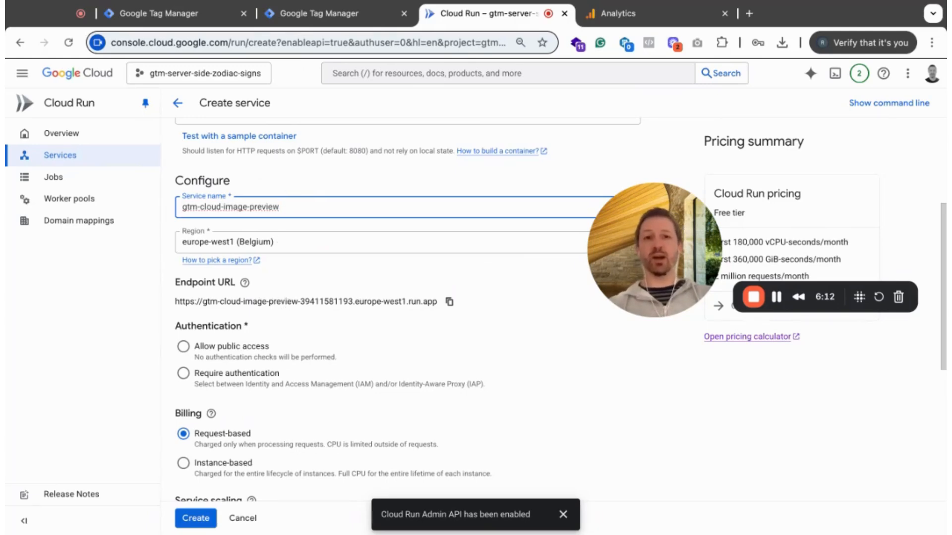
# - Copy the preview service's endpoint URL
pyautogui.click(449, 301)
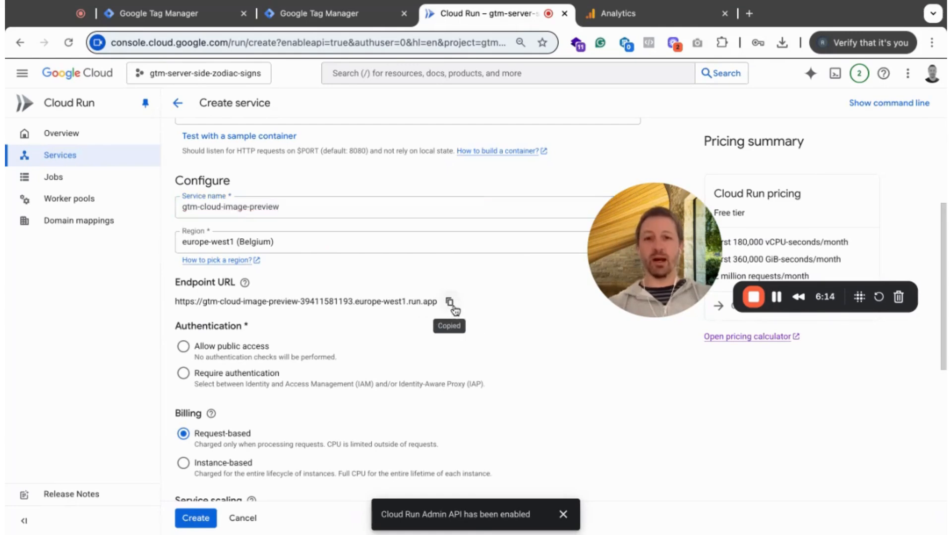
pyautogui.press('super+Tab')
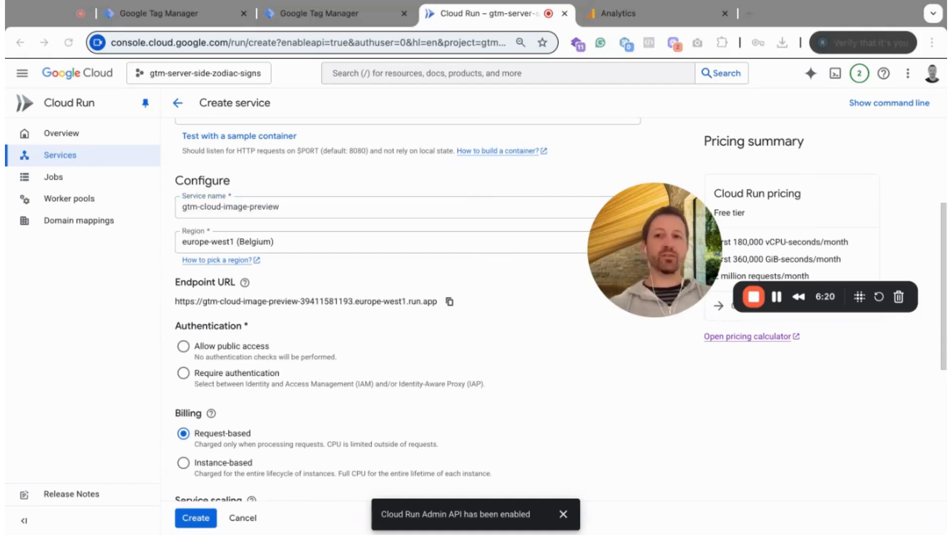
pyautogui.press('super+Tab')
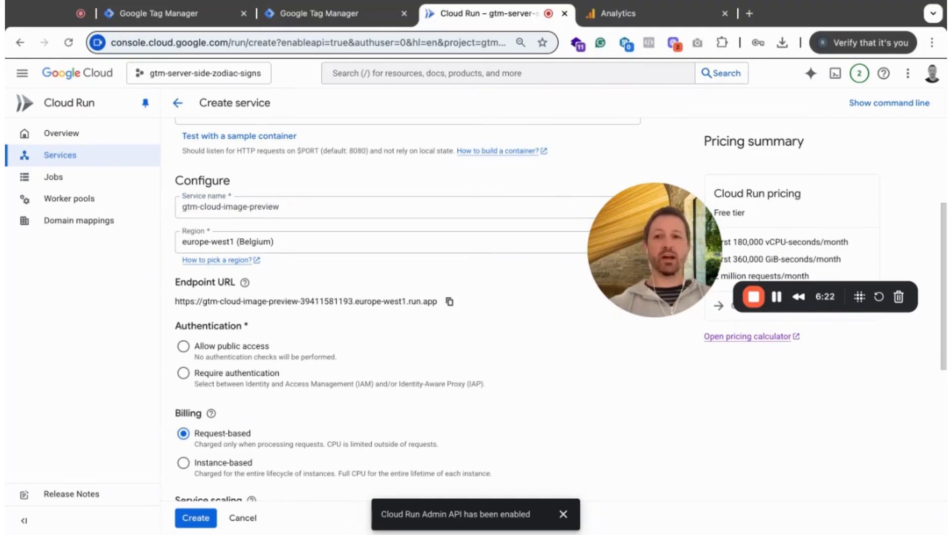
pyautogui.press('super+Tab')
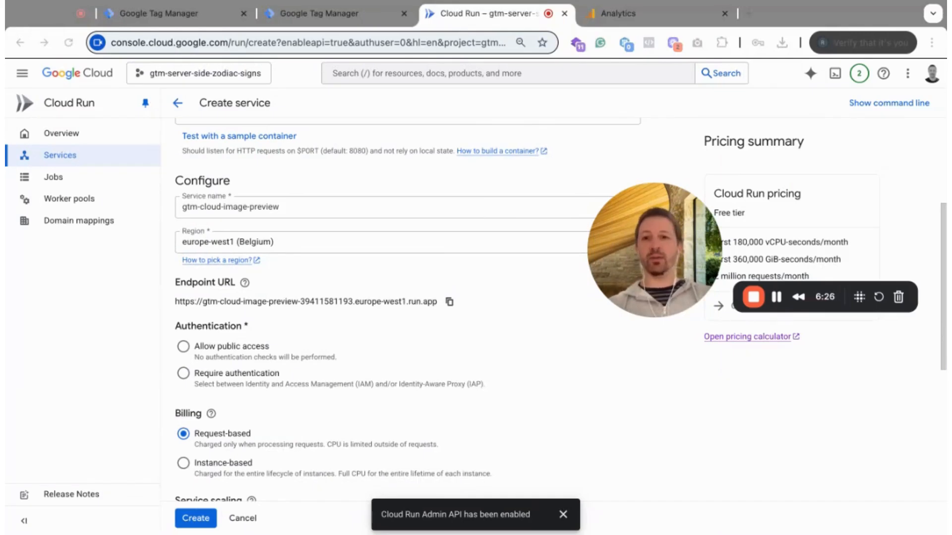
pyautogui.press('super+Tab')
# - Allow public access to the preview service and review its billing, service scaling and ingress options
pyautogui.scroll(-3, 382, 276)
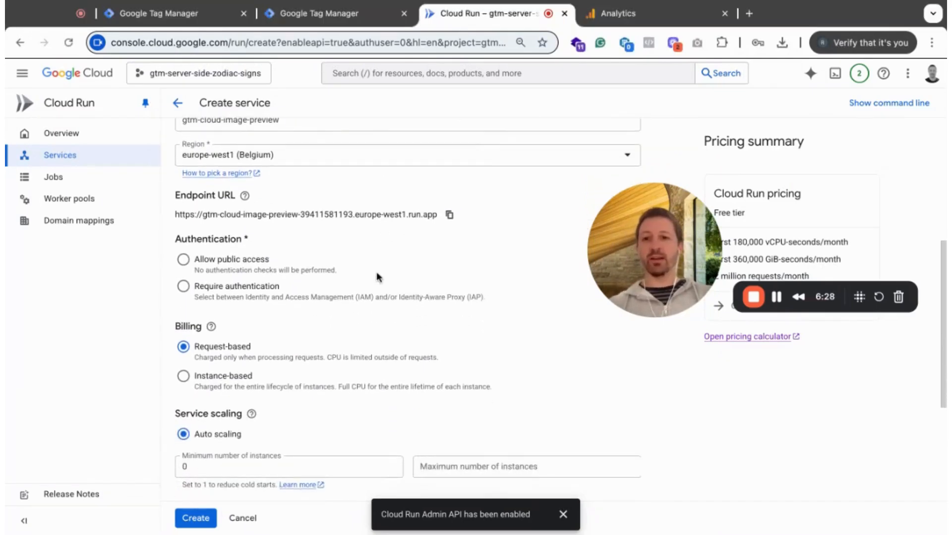
pyautogui.click(185, 261)
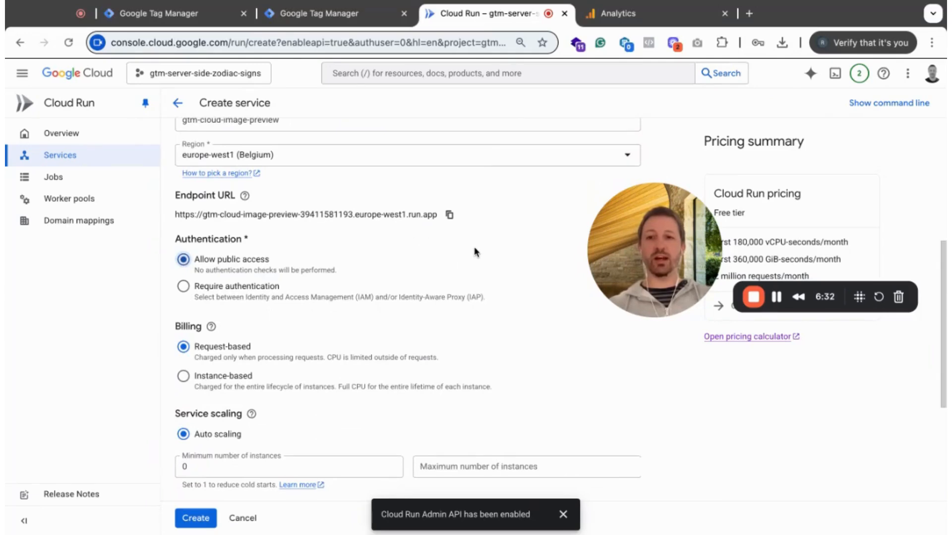
pyautogui.scroll(-3, 475, 248)
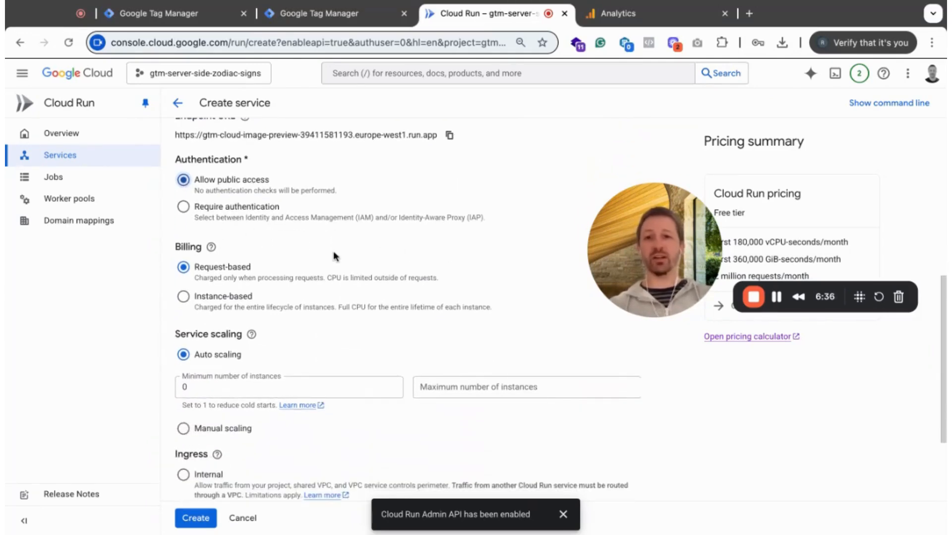
pyautogui.scroll(-2, 437, 318)
pyautogui.click(211, 195)
pyautogui.click(210, 203)
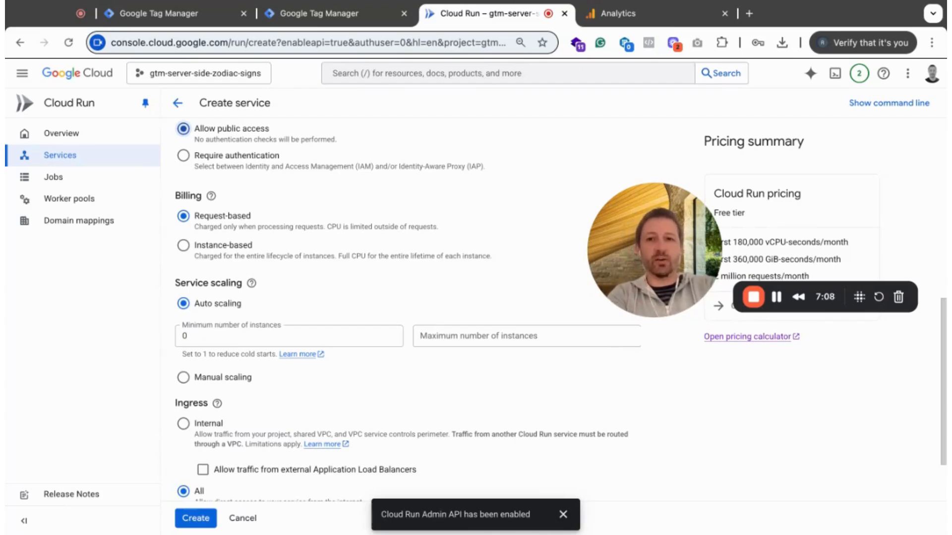
pyautogui.scroll(-1, 248, 384)
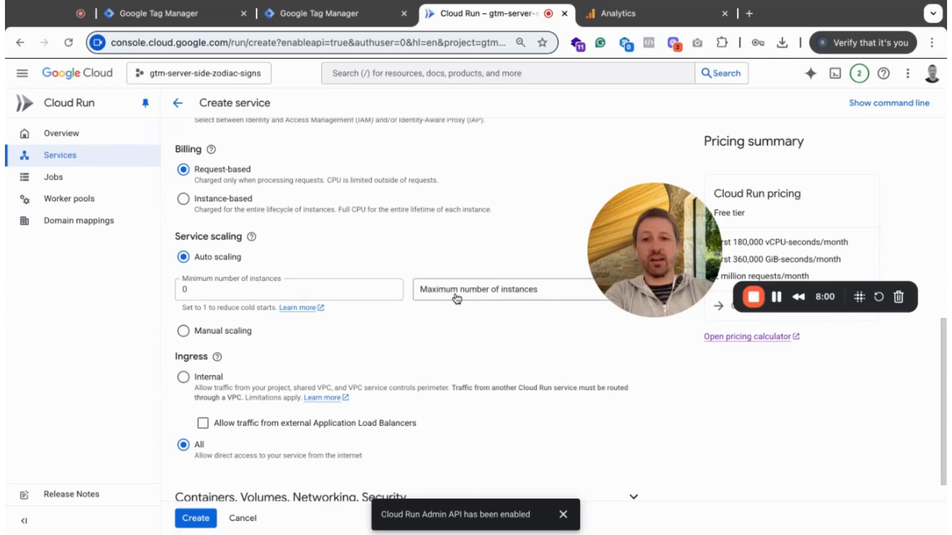
pyautogui.scroll(-1, 477, 301)
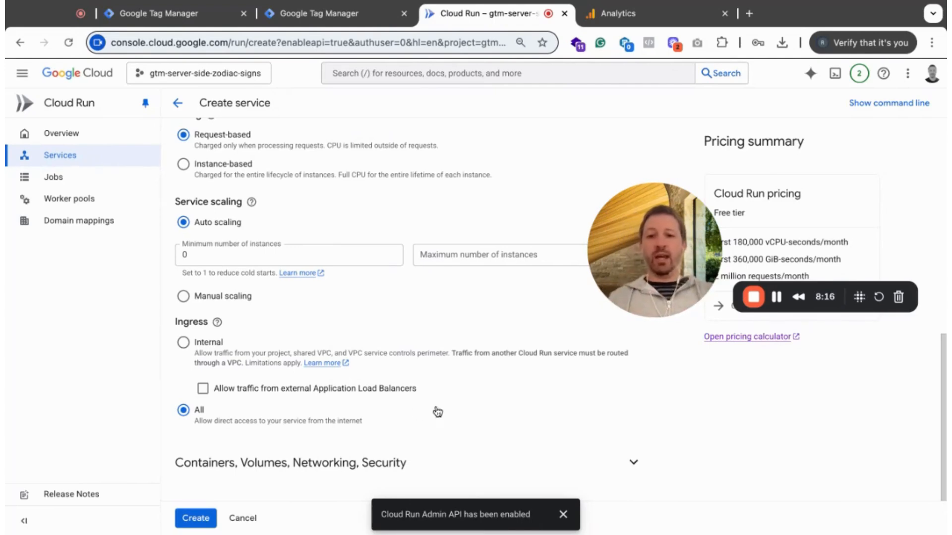
# - Expand the containers, volumes, networking and security settings and examine the container's port, environment variables, memory, CPU and health checks
pyautogui.click(635, 464)
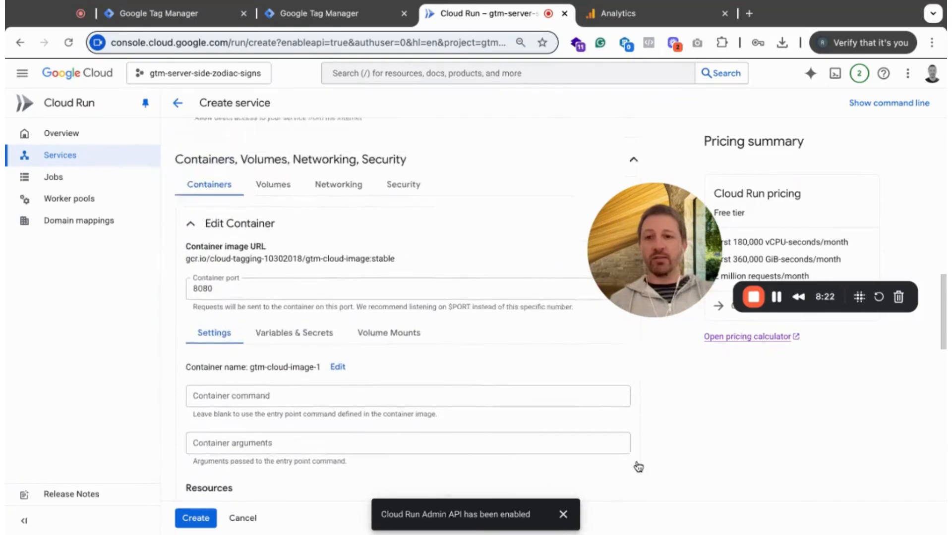
pyautogui.scroll(15, 408, 309)
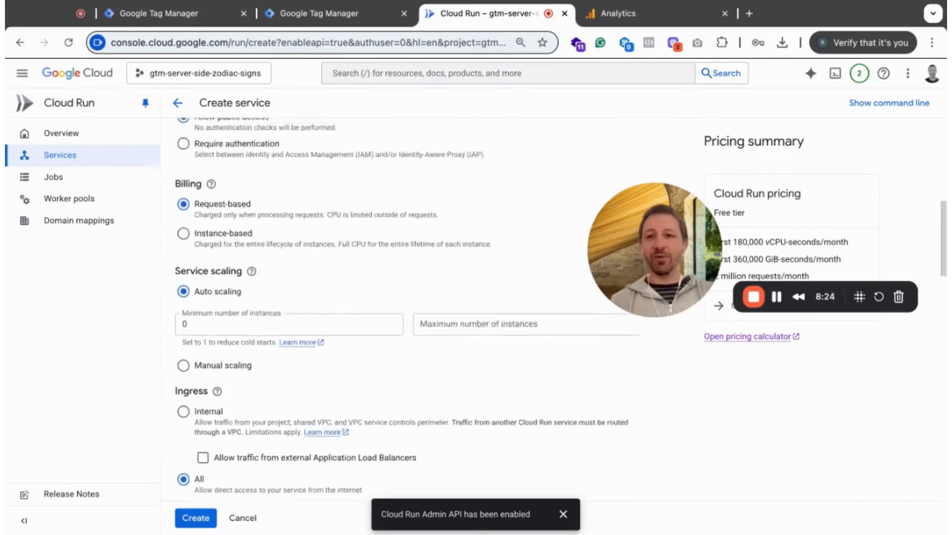
pyautogui.scroll(-12, 408, 309)
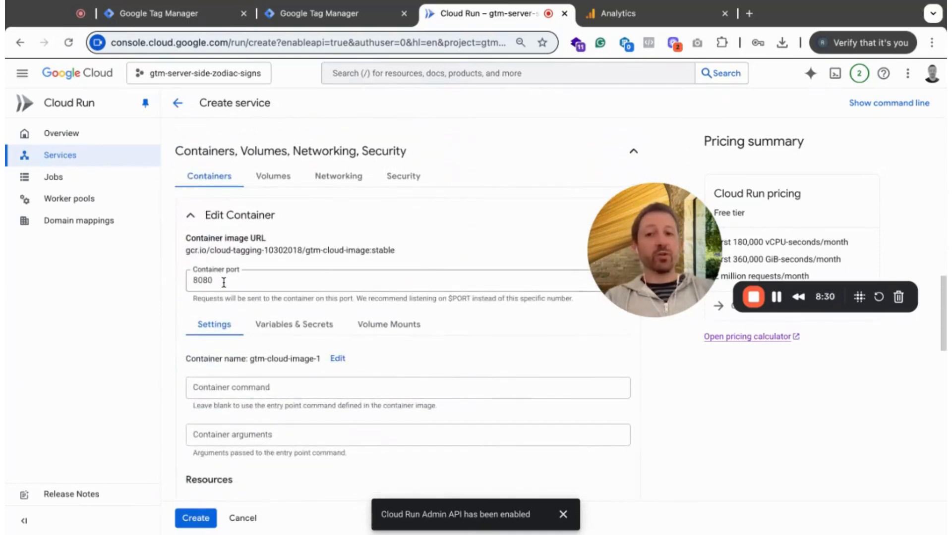
pyautogui.scroll(-2, 333, 279)
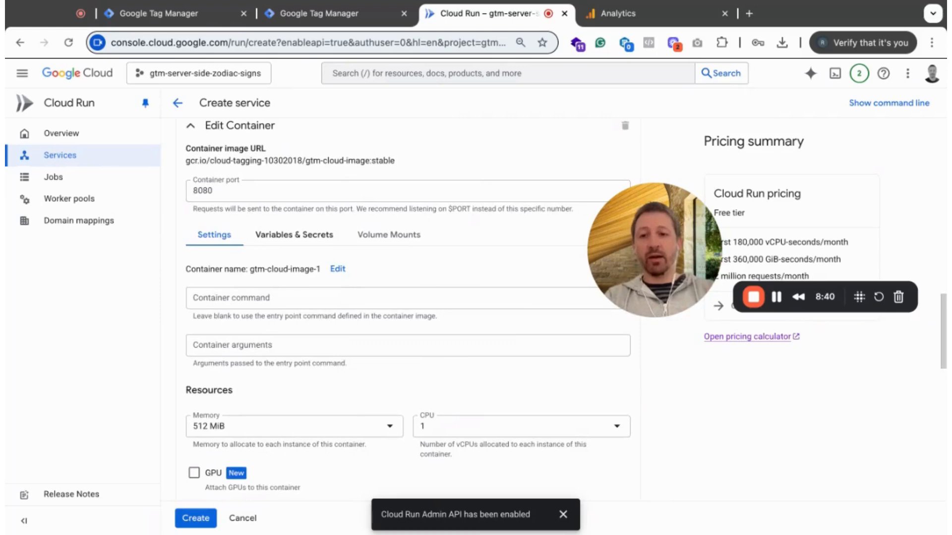
pyautogui.click(294, 234)
pyautogui.scroll(-1, 349, 297)
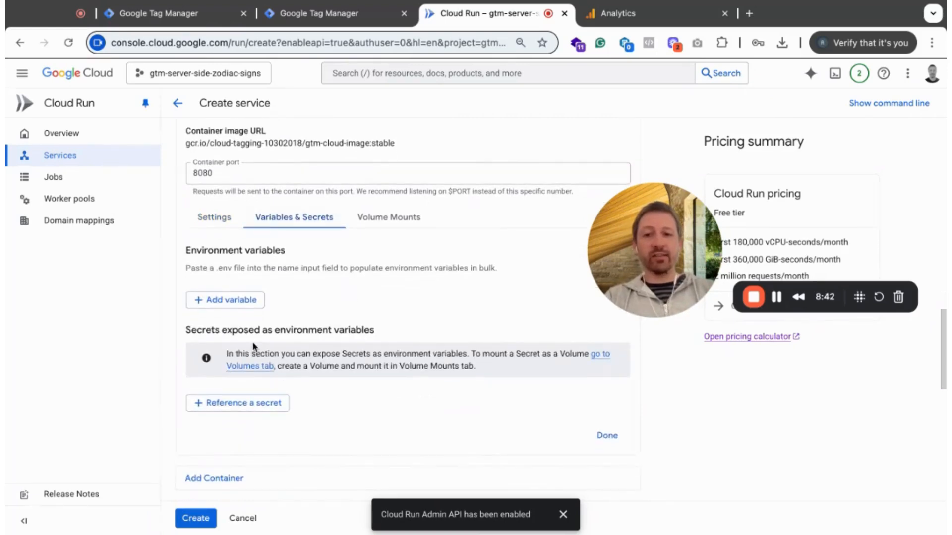
pyautogui.click(223, 218)
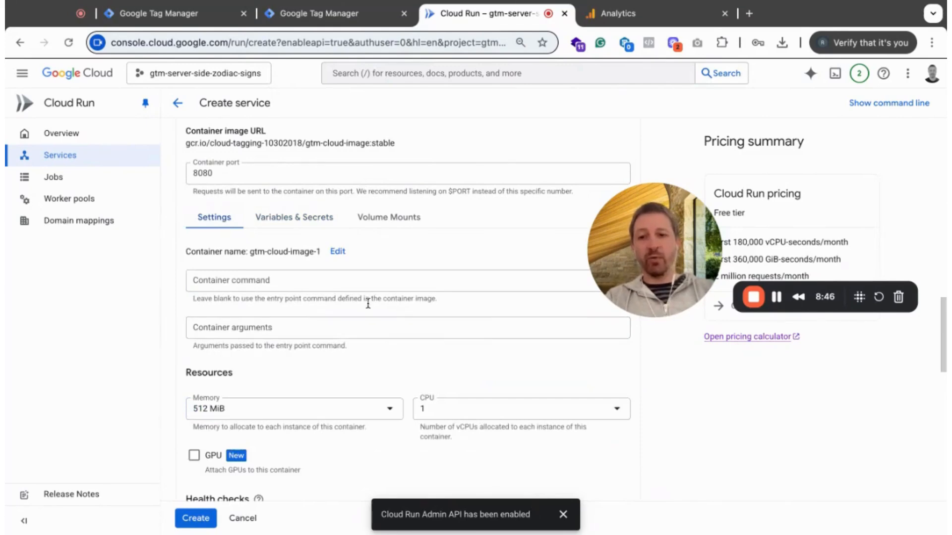
pyautogui.scroll(-1, 367, 301)
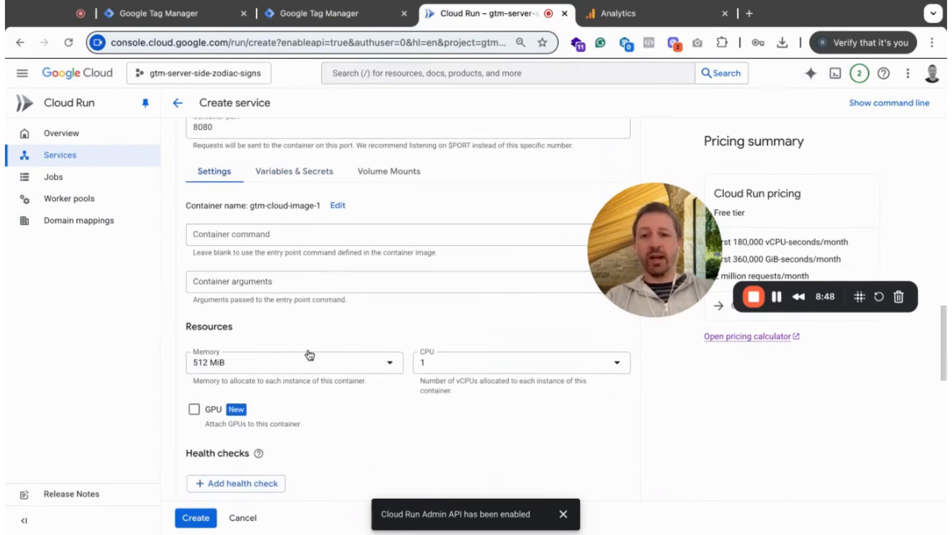
pyautogui.scroll(-2, 355, 344)
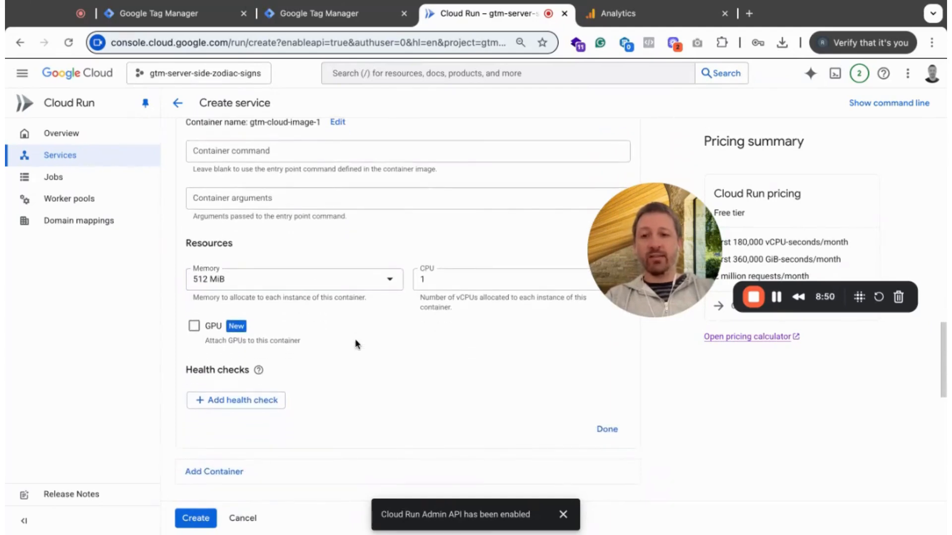
pyautogui.scroll(1, 407, 297)
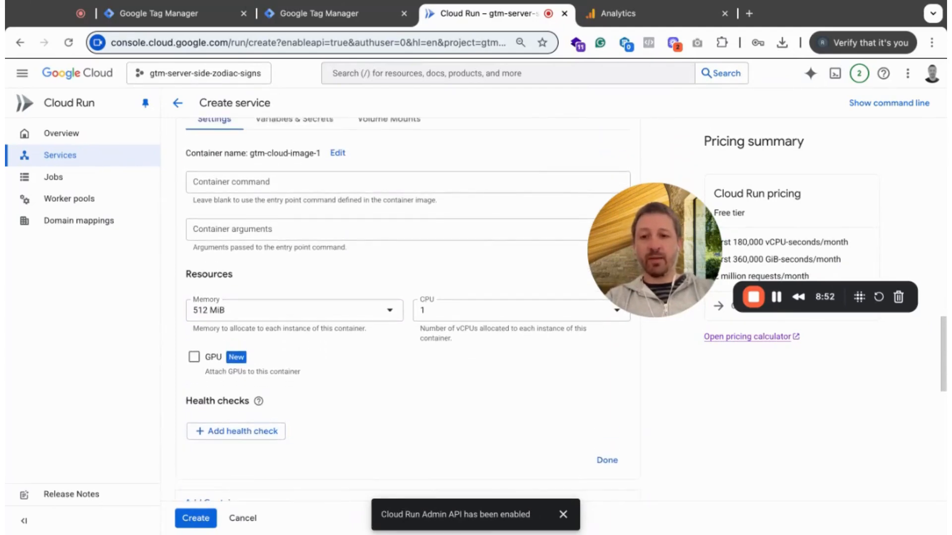
pyautogui.scroll(-3, 406, 307)
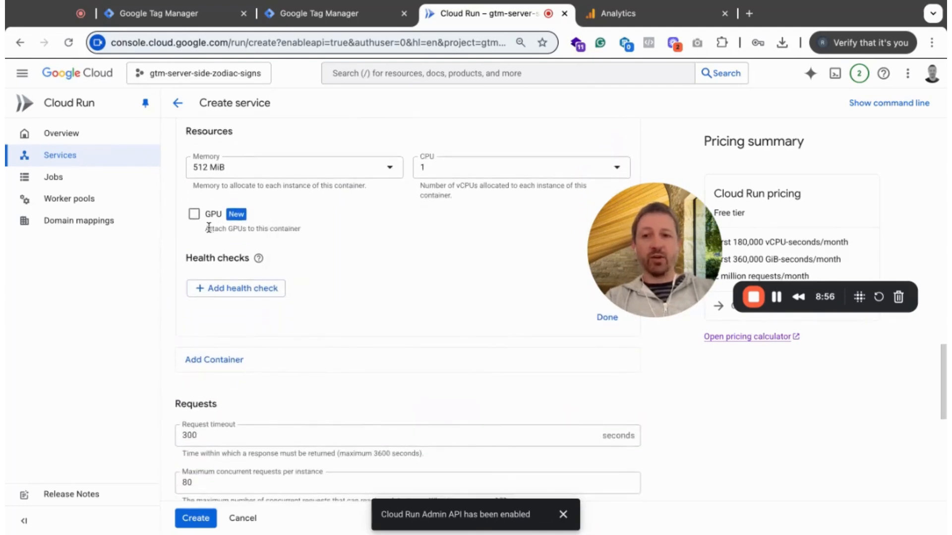
pyautogui.scroll(2, 395, 254)
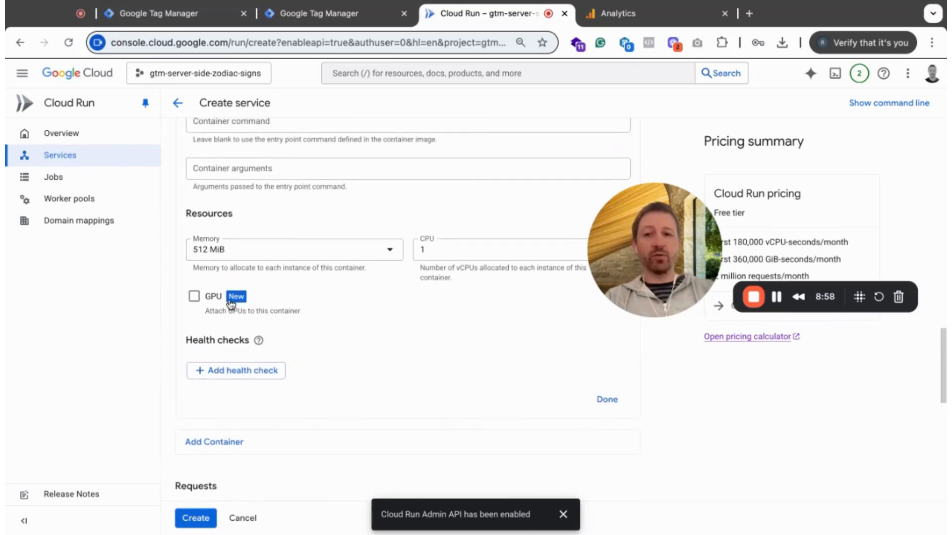
pyautogui.scroll(-4, 386, 350)
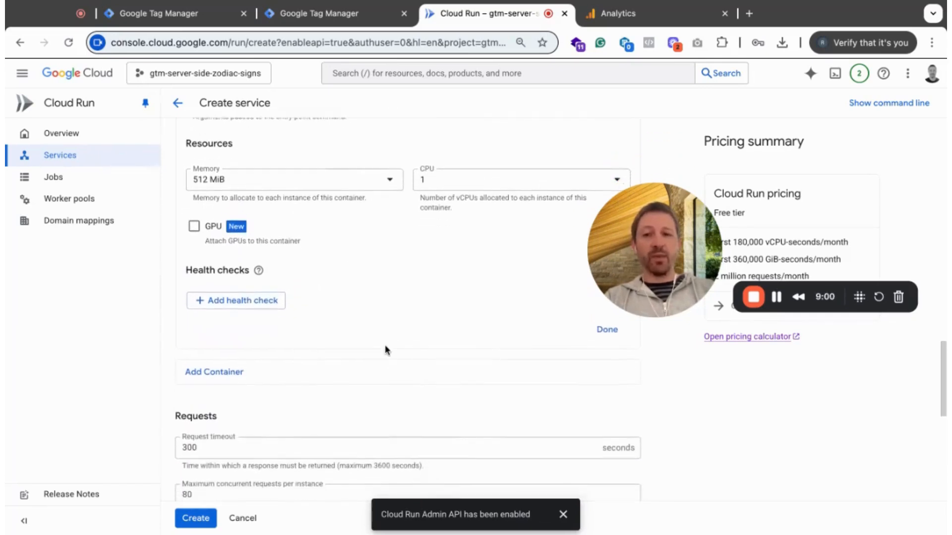
# - Review the service's request timeout, concurrency, execution environment and revision scaling, and recheck its billing and container resources
pyautogui.scroll(-4, 384, 344)
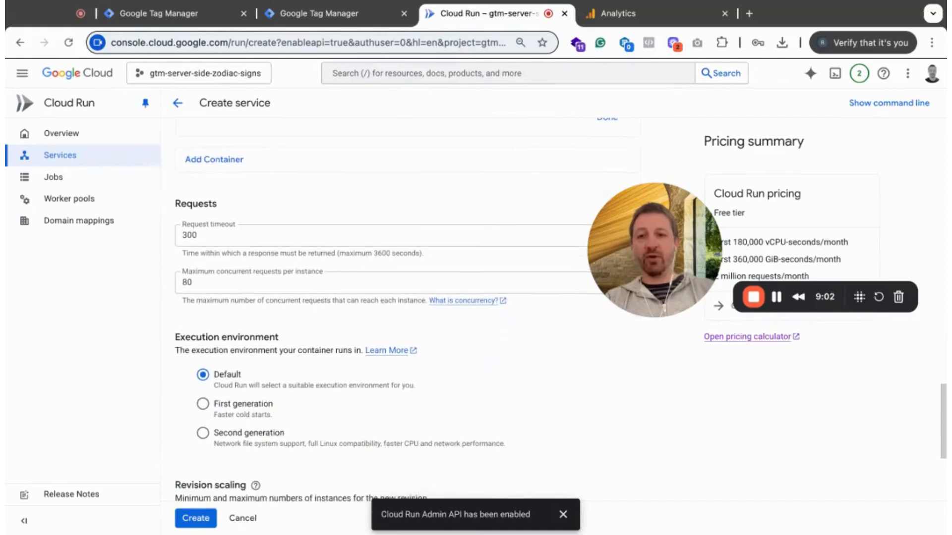
pyautogui.scroll(-1, 407, 311)
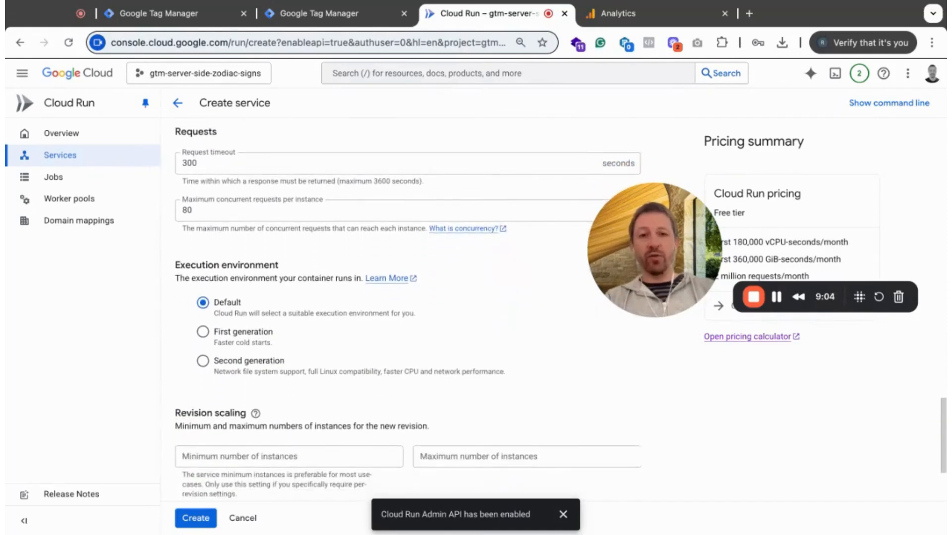
pyautogui.scroll(1, 408, 311)
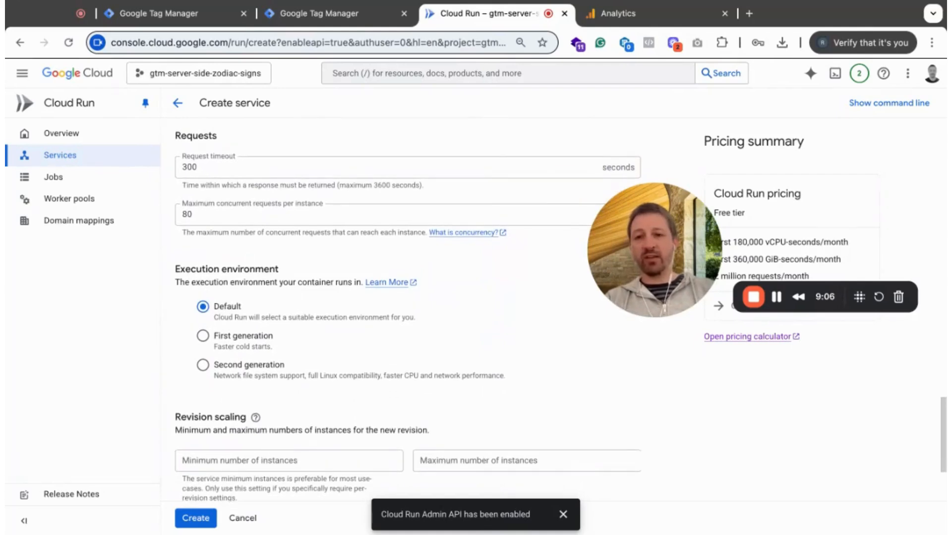
pyautogui.scroll(-1, 231, 164)
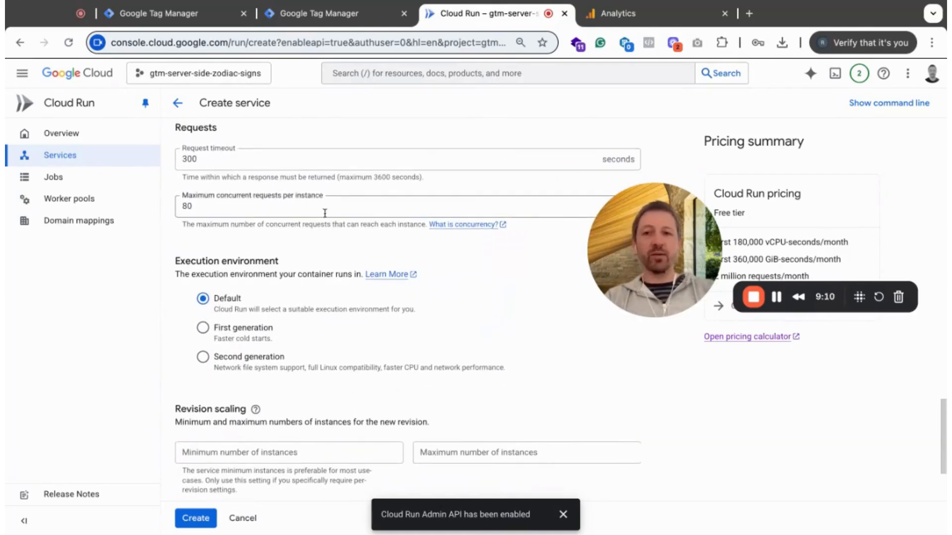
pyautogui.scroll(-1, 335, 226)
pyautogui.scroll(3, 334, 226)
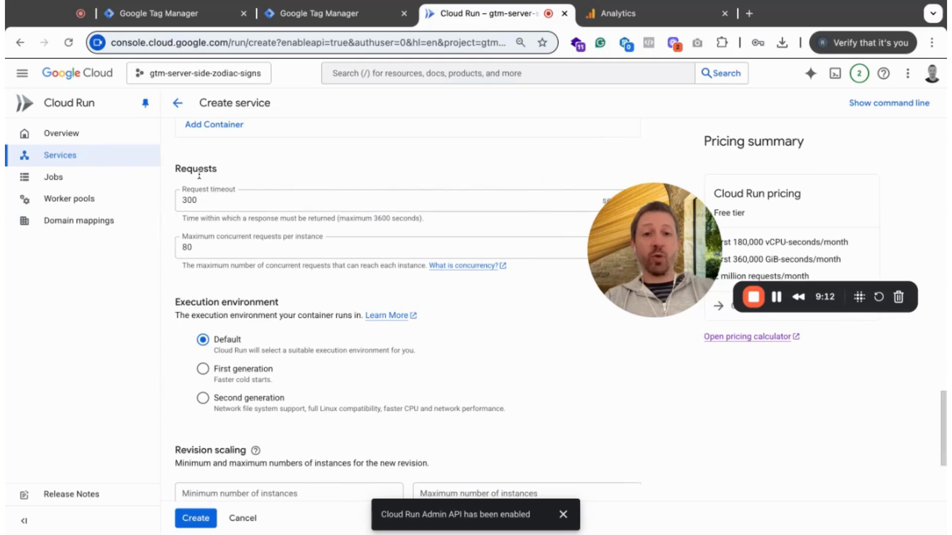
pyautogui.scroll(9, 313, 168)
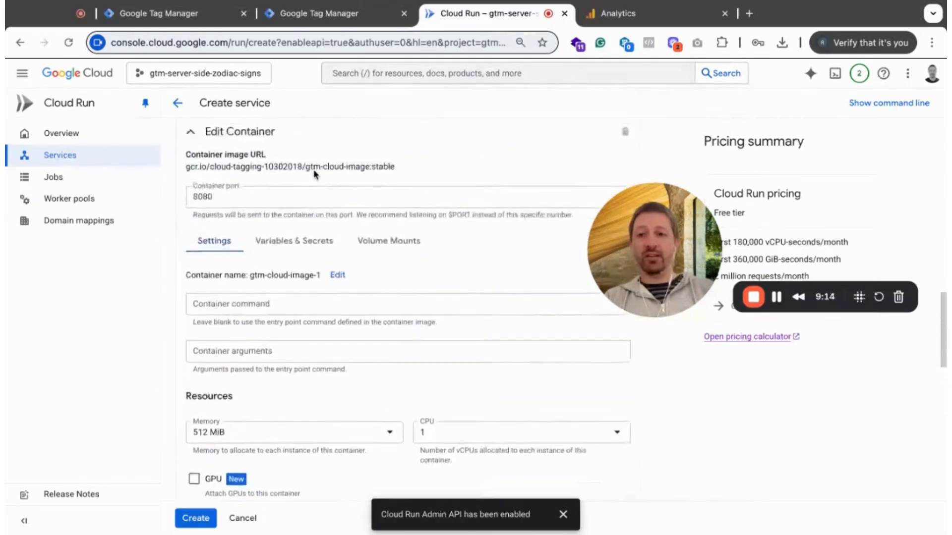
pyautogui.scroll(8, 313, 169)
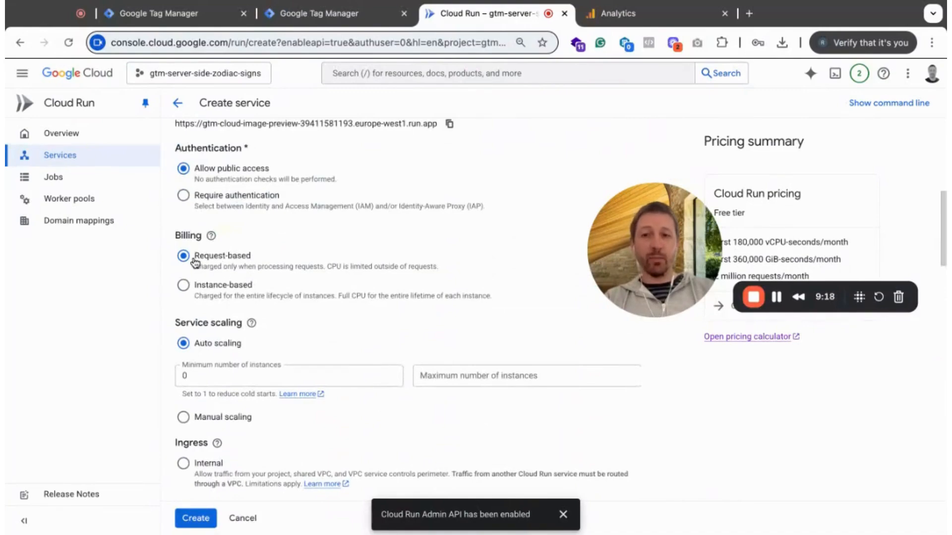
pyautogui.scroll(-7, 271, 304)
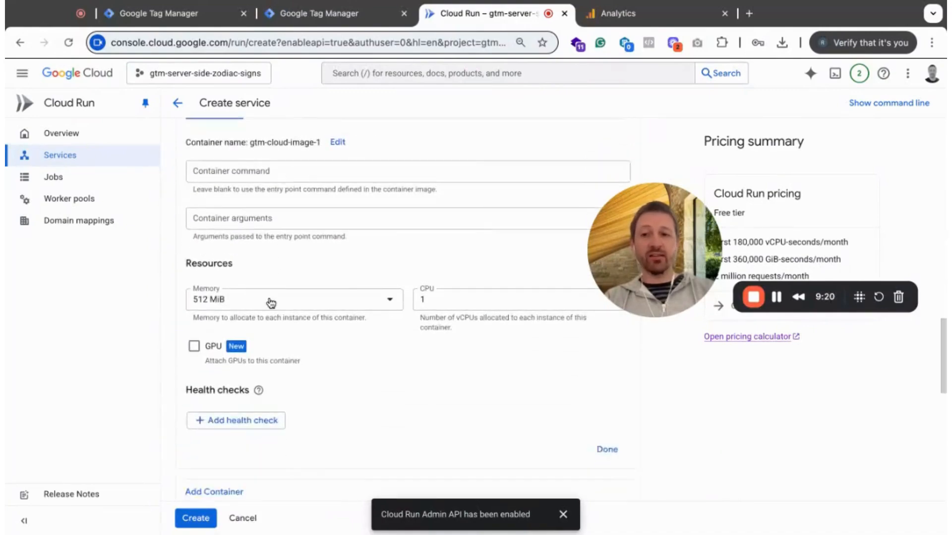
# - Examine the request limits, execution environment, revision scaling, startup CPU boost and Cloud SQL connection settings once more
pyautogui.scroll(-6, 271, 303)
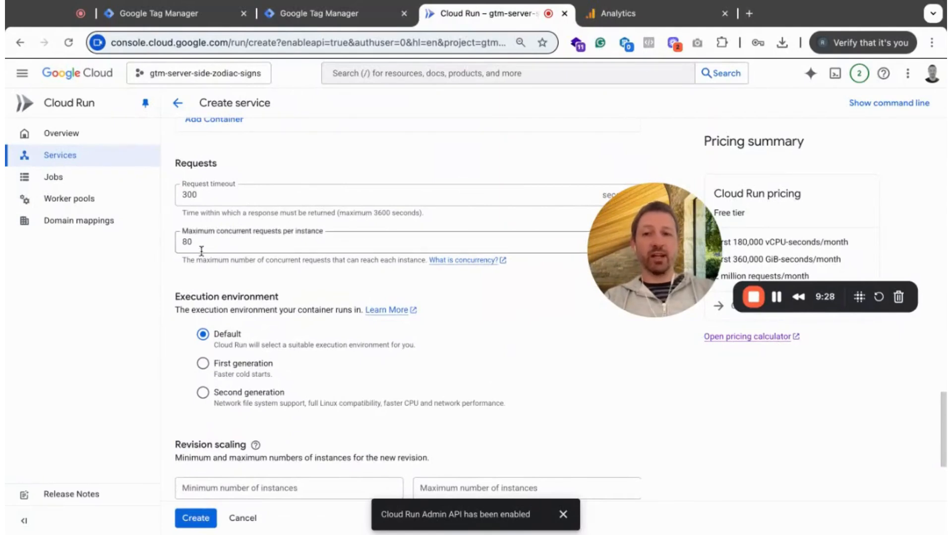
pyautogui.scroll(-1, 290, 284)
pyautogui.scroll(-3, 290, 284)
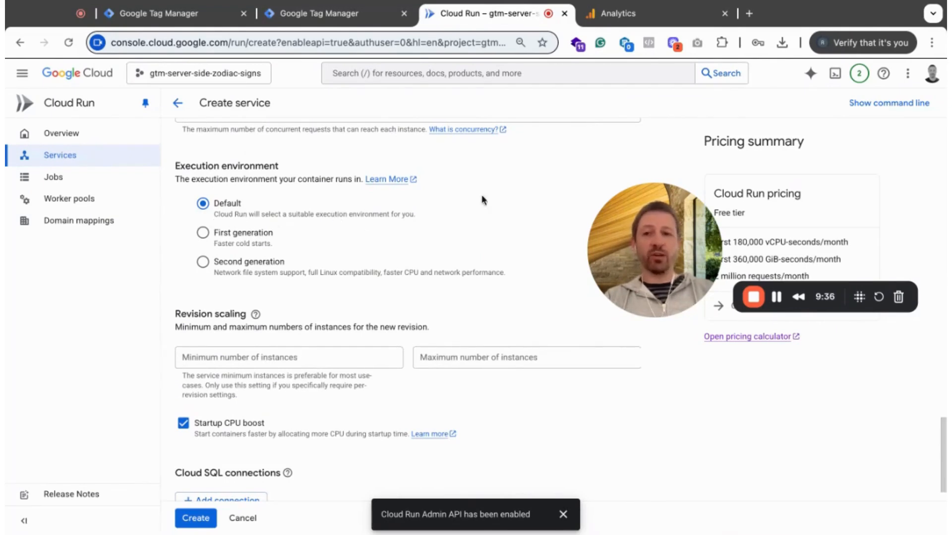
pyautogui.scroll(-1, 493, 199)
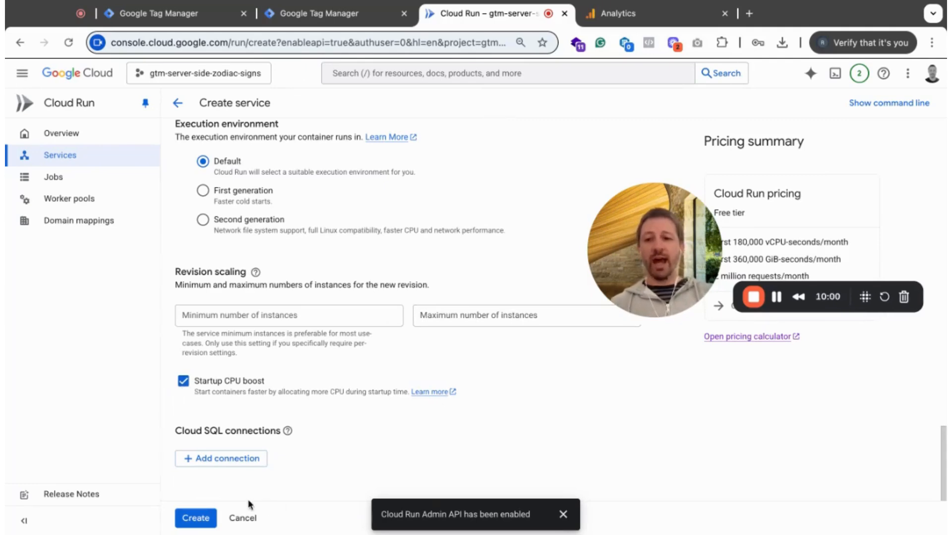
pyautogui.scroll(5, 475, 197)
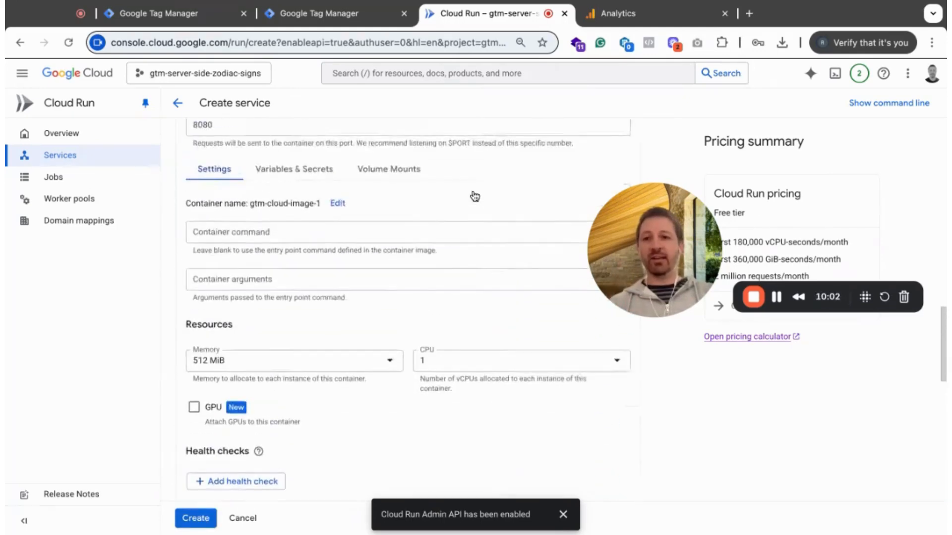
# - Show the container's variables and secrets, and recheck the service's image, name, region, authentication, billing, scaling and ingress settings
pyautogui.click(290, 196)
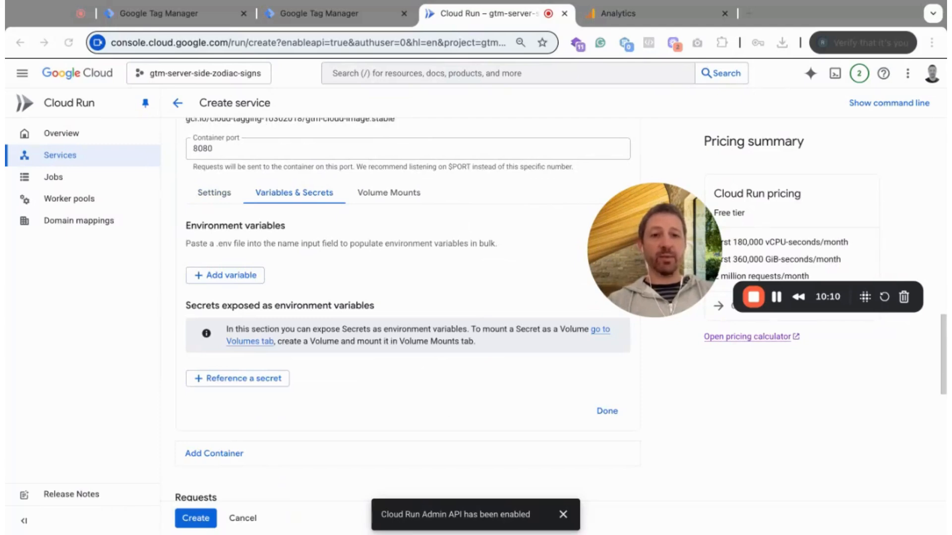
pyautogui.scroll(10, 407, 307)
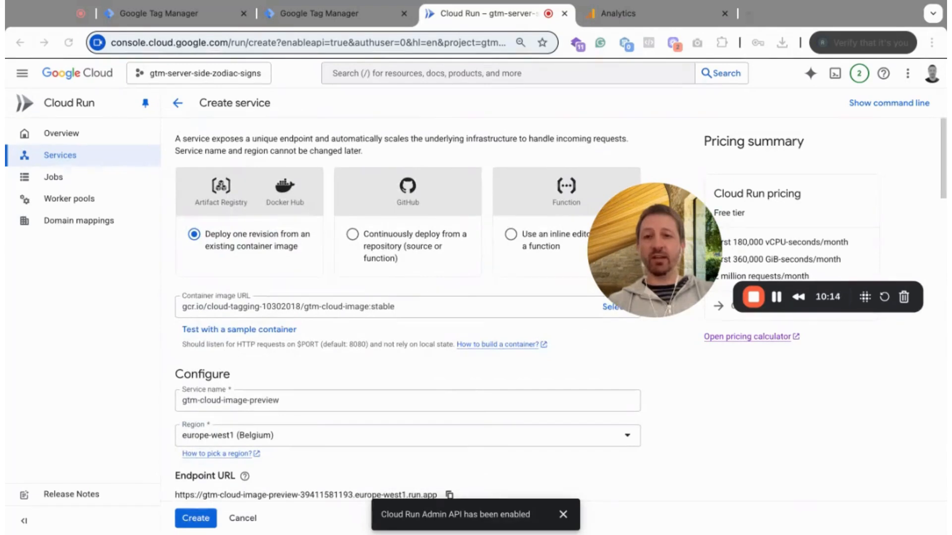
pyautogui.scroll(-4, 406, 307)
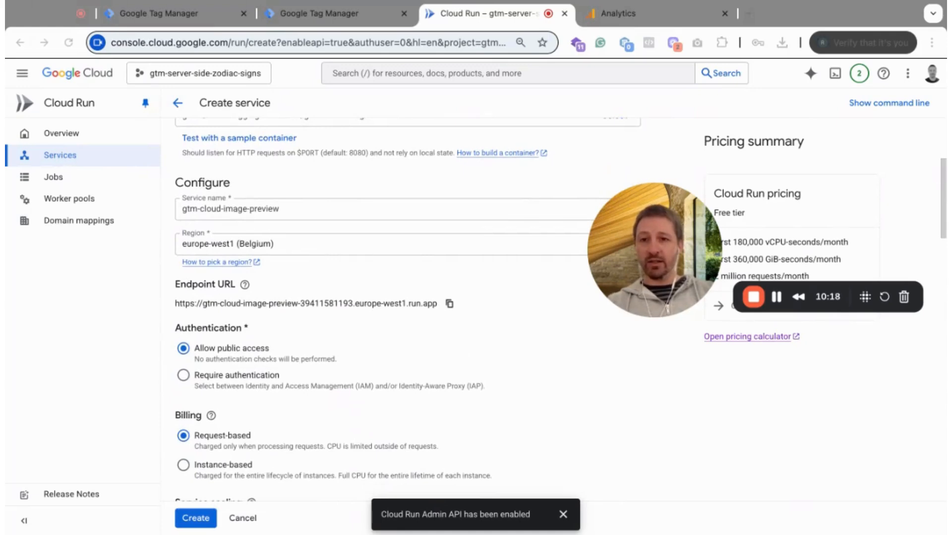
pyautogui.scroll(3, 406, 307)
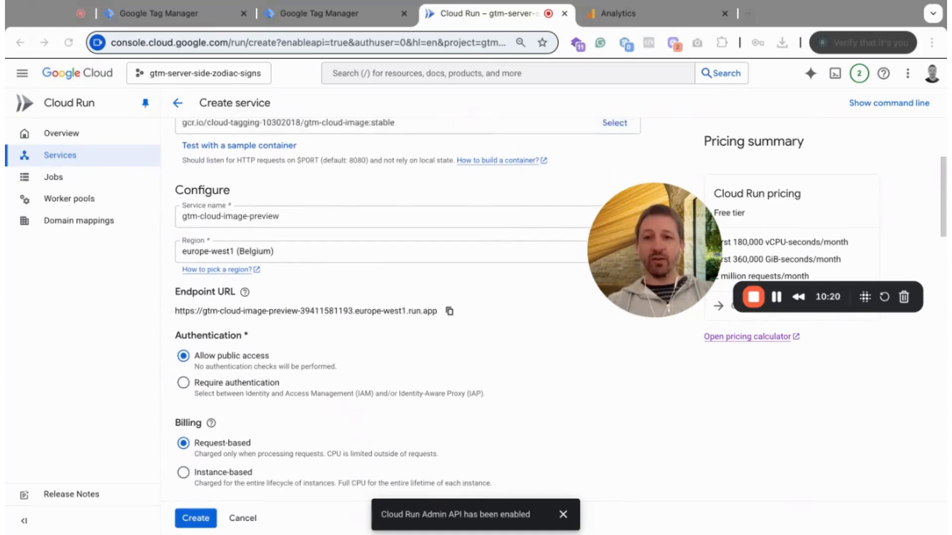
pyautogui.scroll(-6, 406, 308)
pyautogui.scroll(-8, 407, 307)
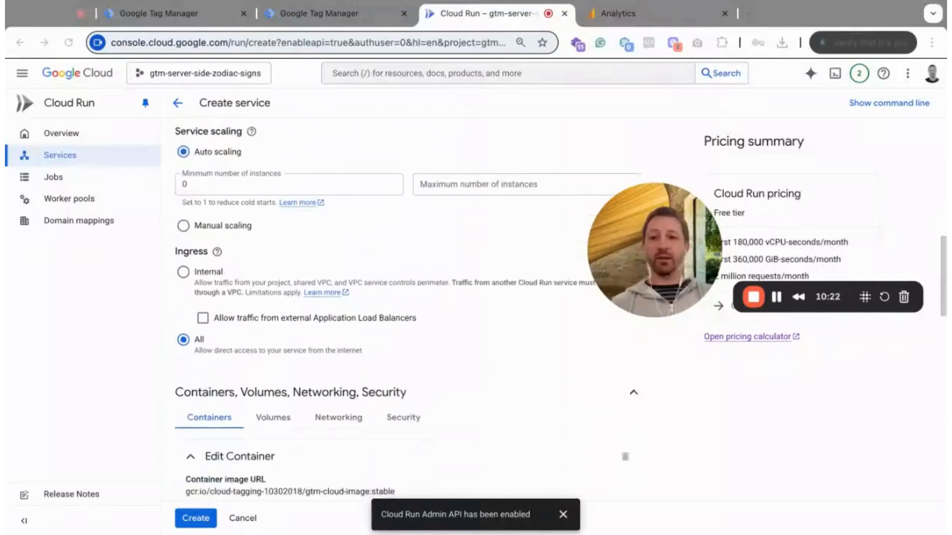
pyautogui.scroll(-4, 407, 307)
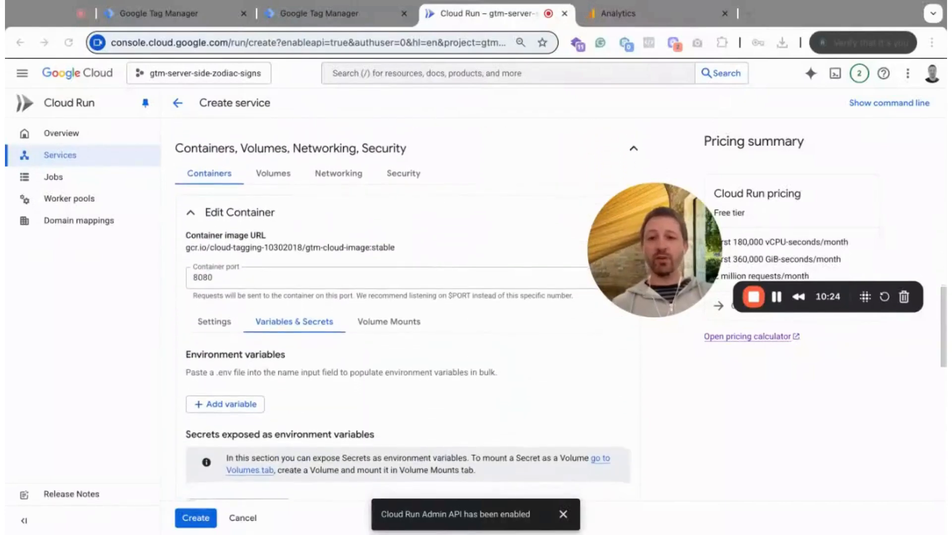
pyautogui.scroll(5, 406, 307)
pyautogui.scroll(-4, 407, 307)
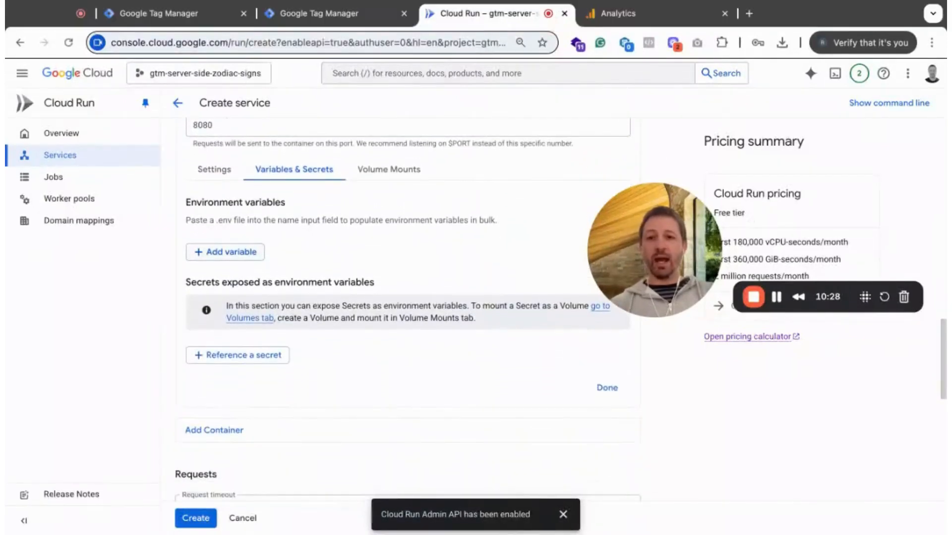
# - Add an environment variable named CONTAINER_CONFIG to the preview service's container
pyautogui.click(225, 252)
pyautogui.press('super+Tab')
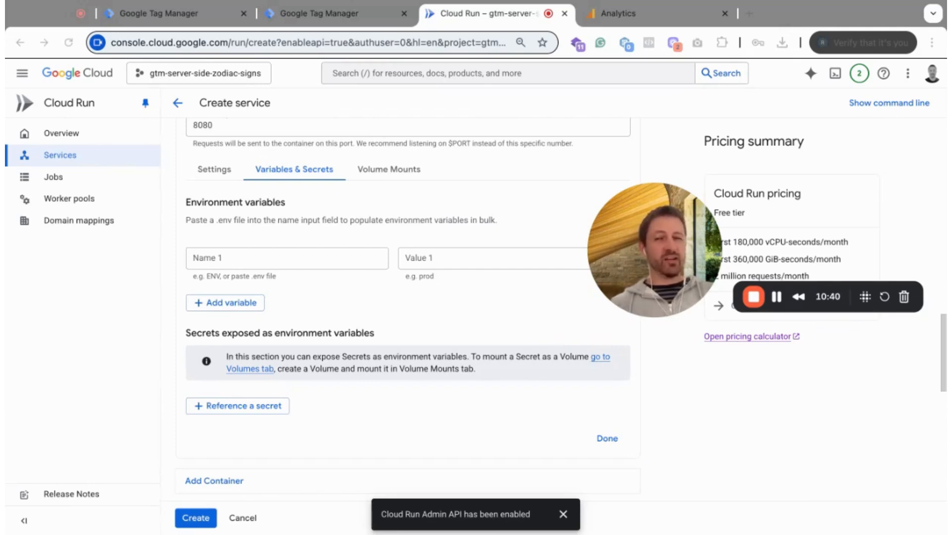
pyautogui.click(287, 258)
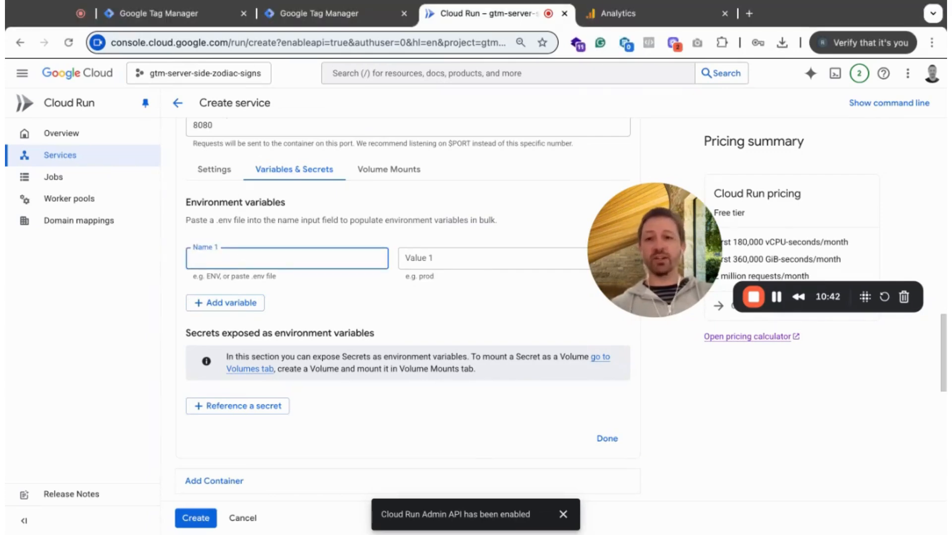
pyautogui.write('C')
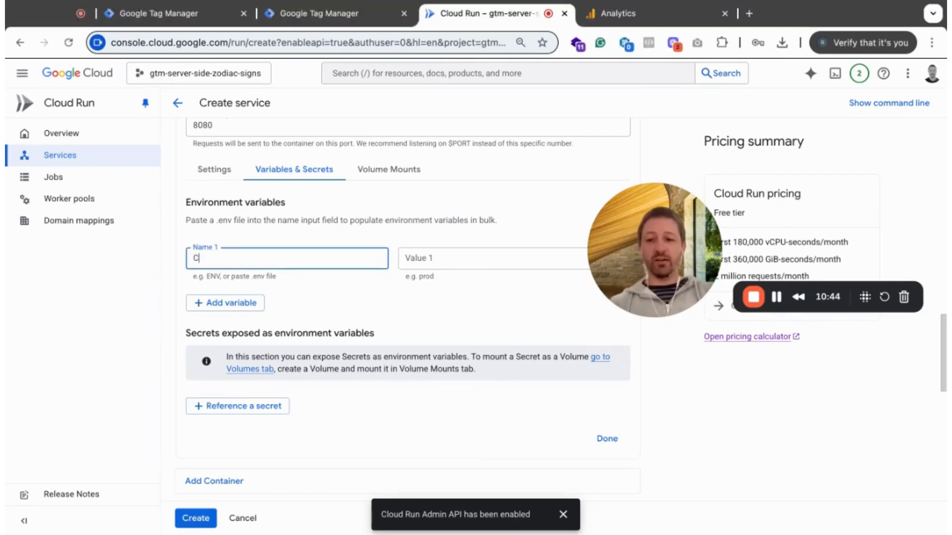
pyautogui.write('oONTAINER')
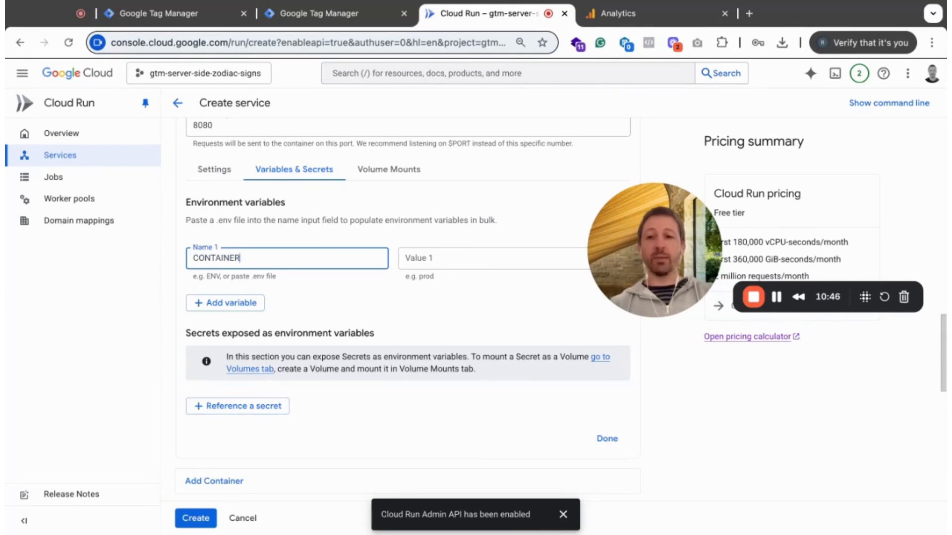
pyautogui.write('_CONFIG')
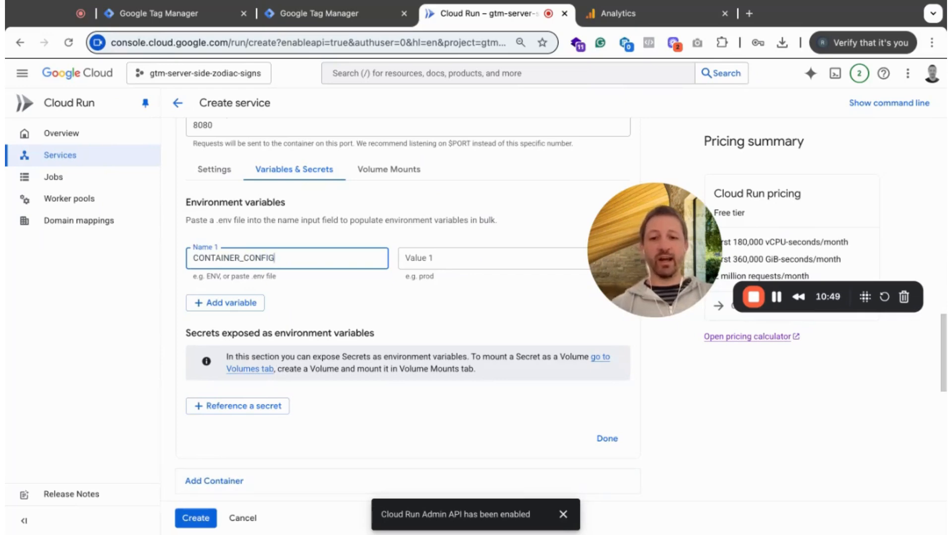
pyautogui.click(370, 534)
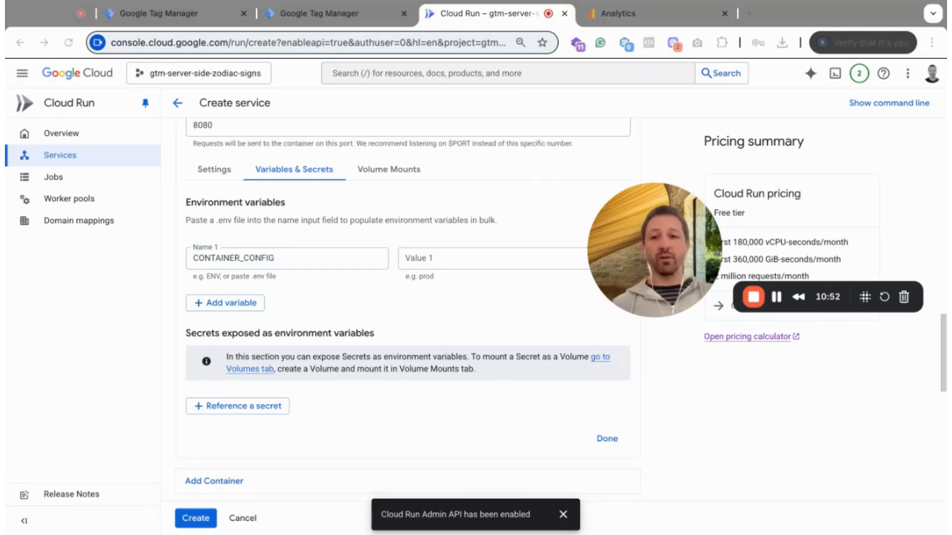
pyautogui.click(341, 275)
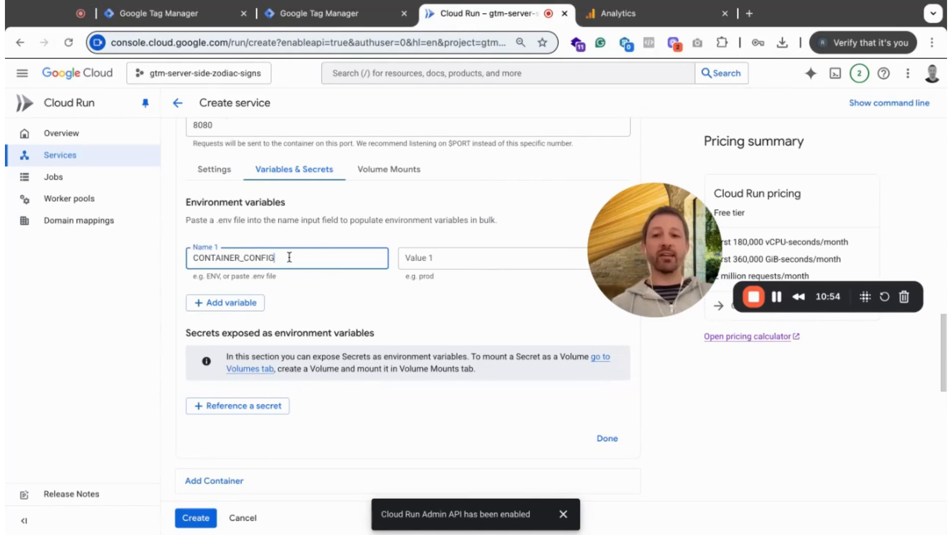
# - Switch to the Server - Zodiac container in Tag Manager, choose manual tagging server provisioning and copy the Container Config string
pyautogui.click(311, 11)
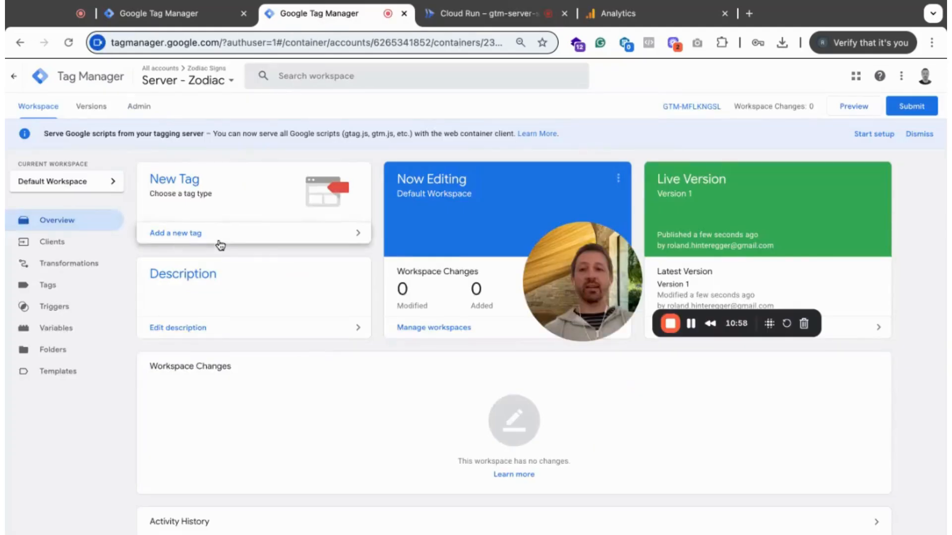
pyautogui.click(137, 107)
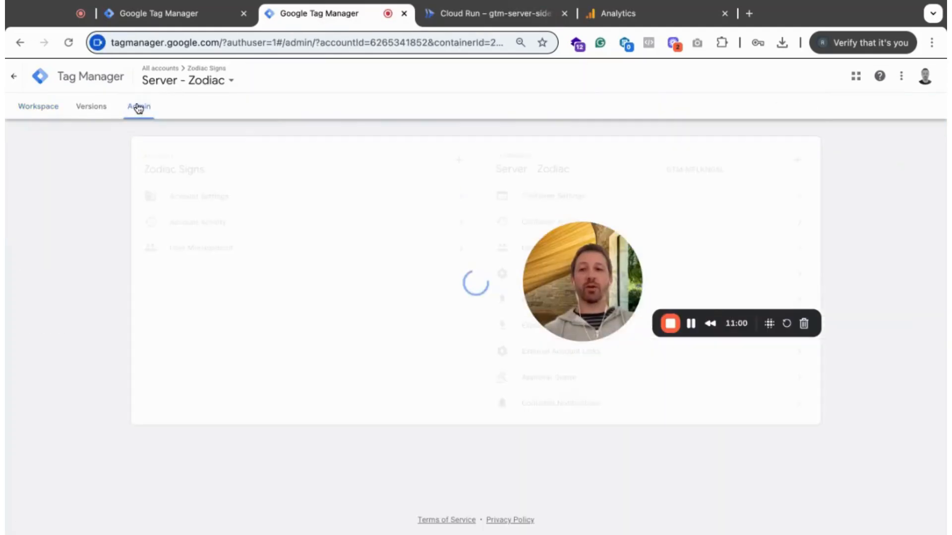
pyautogui.click(27, 106)
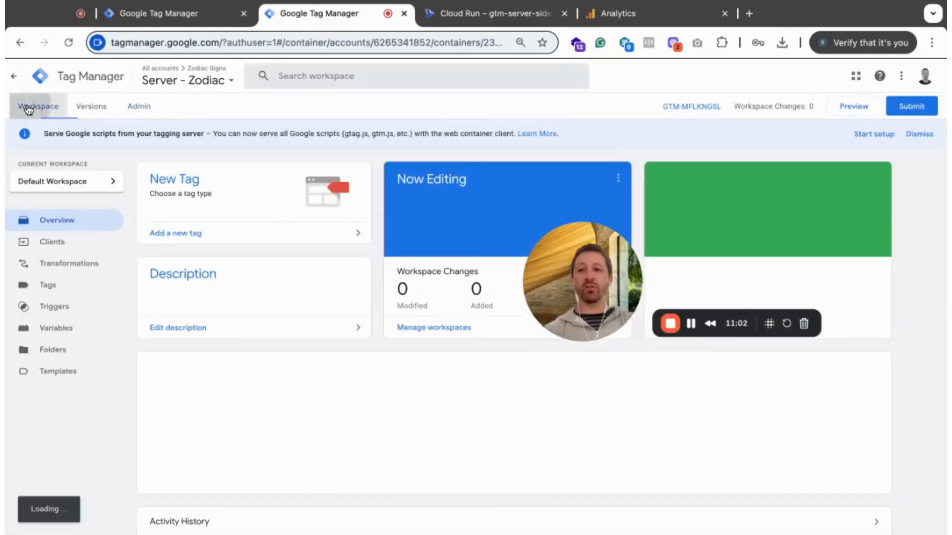
pyautogui.click(693, 106)
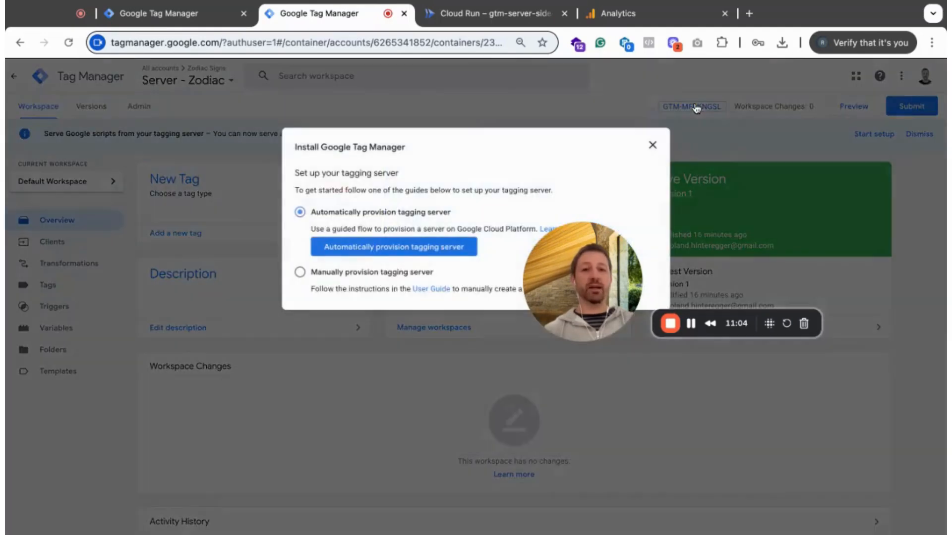
pyautogui.click(339, 278)
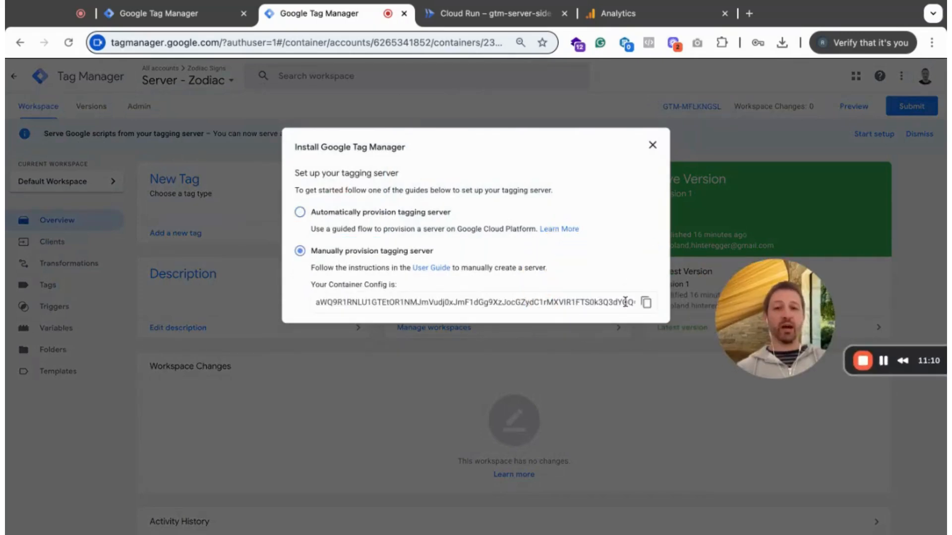
pyautogui.click(646, 303)
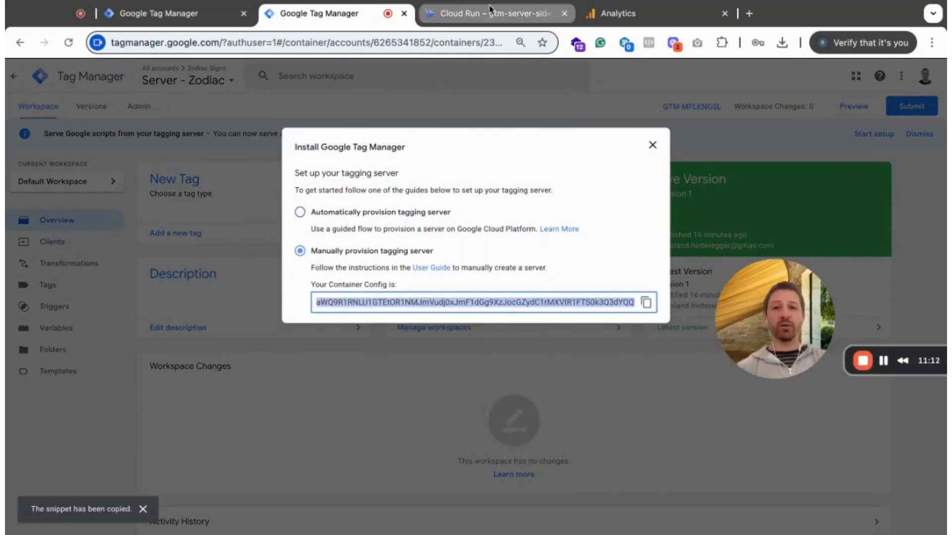
# - Return to the Cloud Run service form and paste the copied Container Config string as the CONTAINER_CONFIG value
pyautogui.click(489, 15)
pyautogui.click(440, 259)
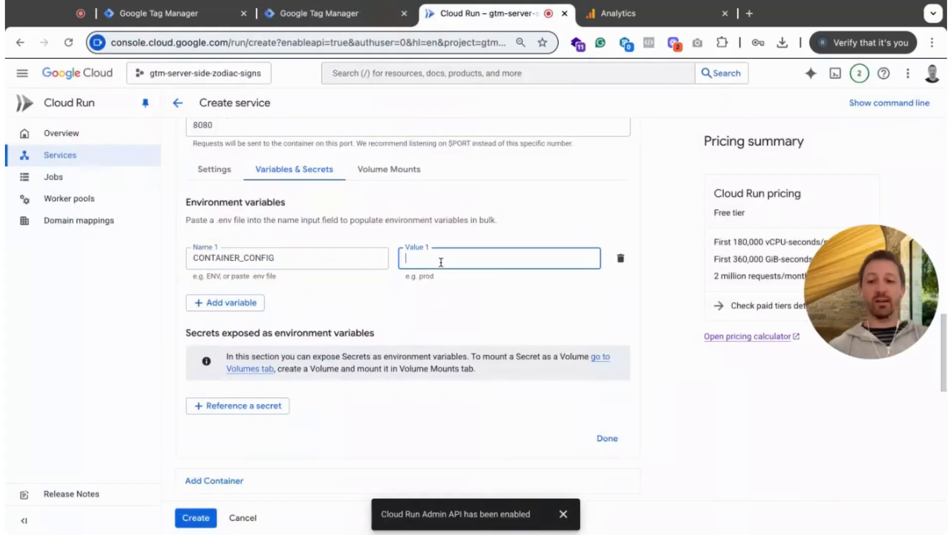
pyautogui.hotkey('ctrl', 'v')
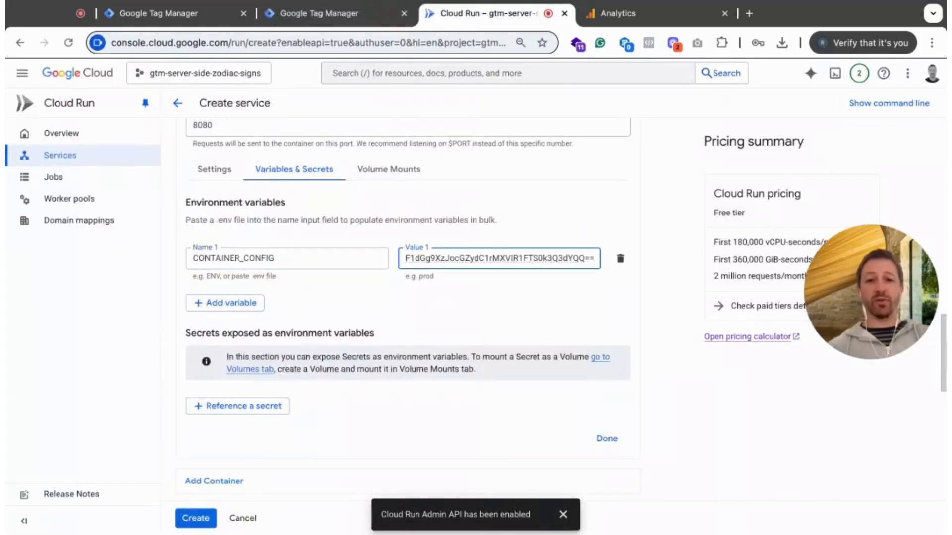
# - Add a second environment variable named RUN_AS_PREVIEW_SERVER with the value true
pyautogui.press('super+Tab')
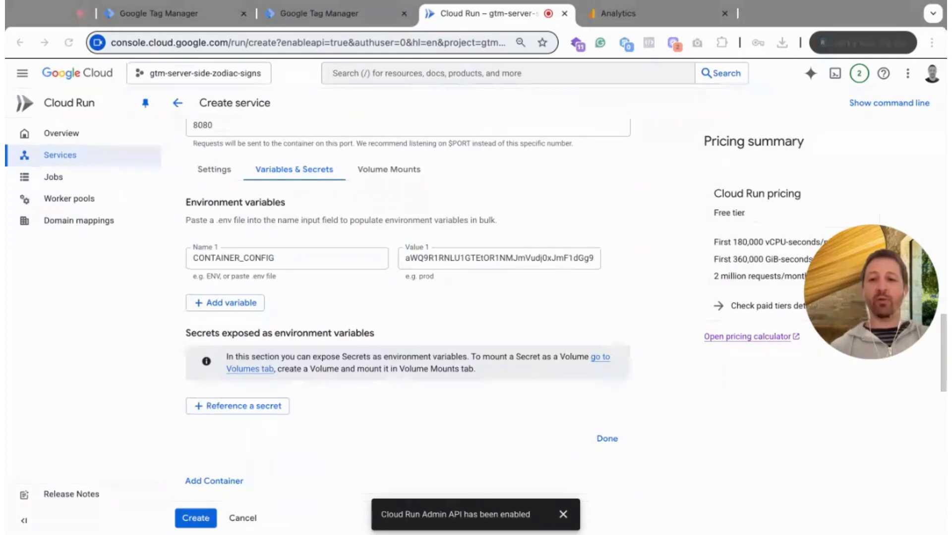
pyautogui.press('super+Tab')
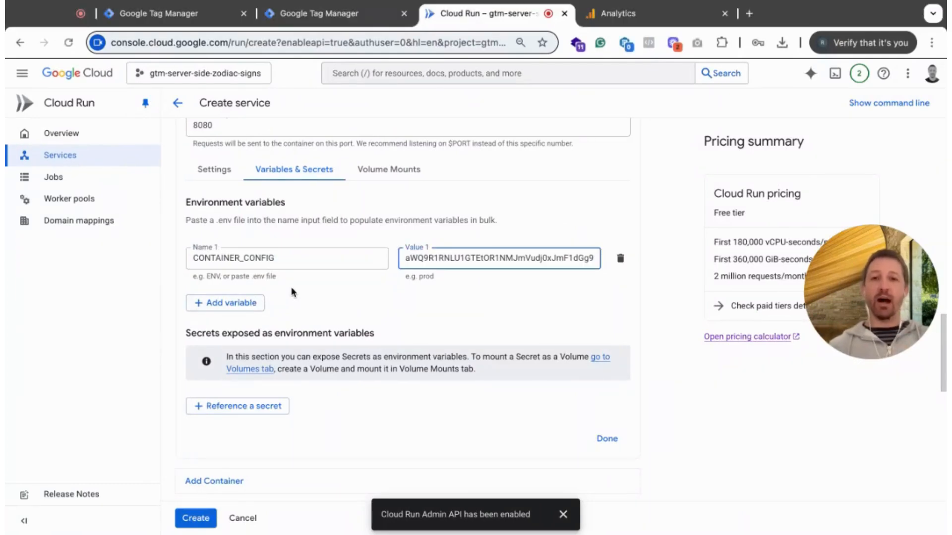
pyautogui.click(224, 303)
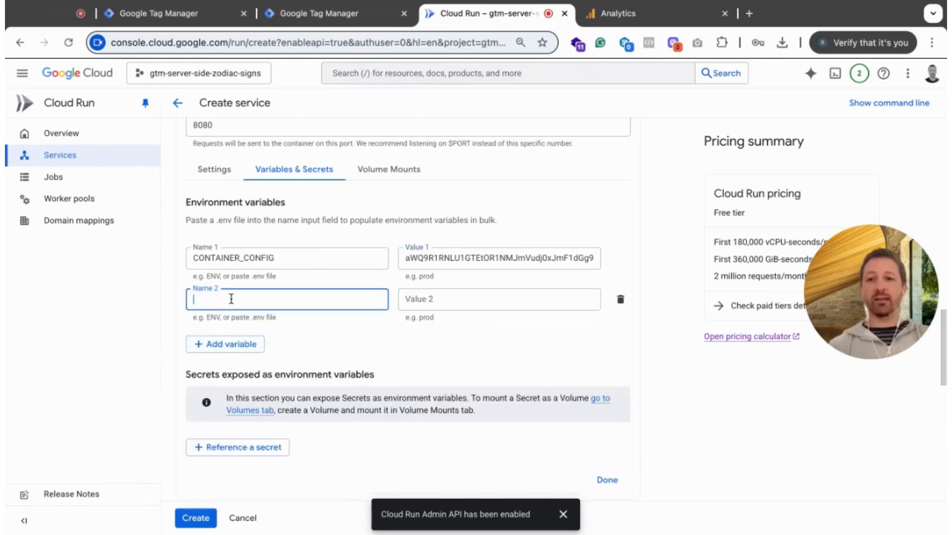
pyautogui.hotkey('ctrl', 'v')
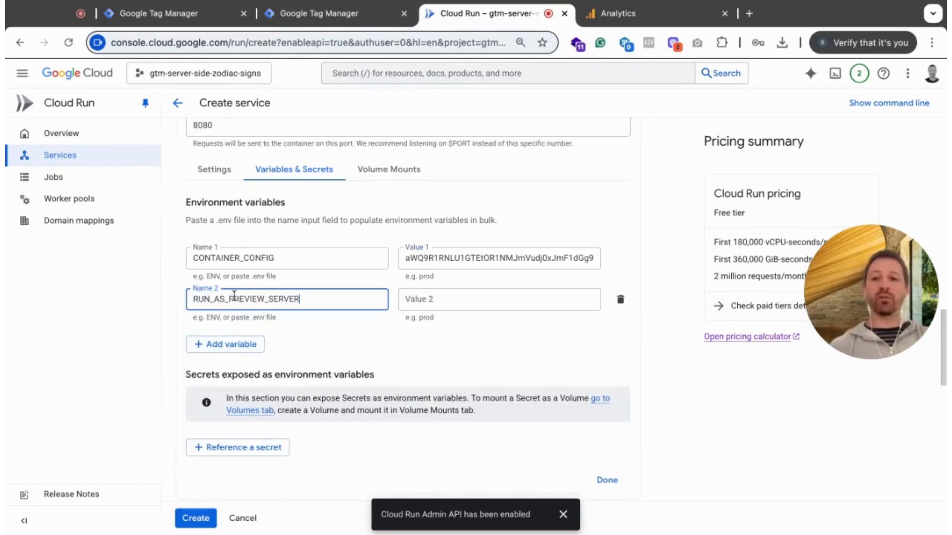
pyautogui.click(395, 534)
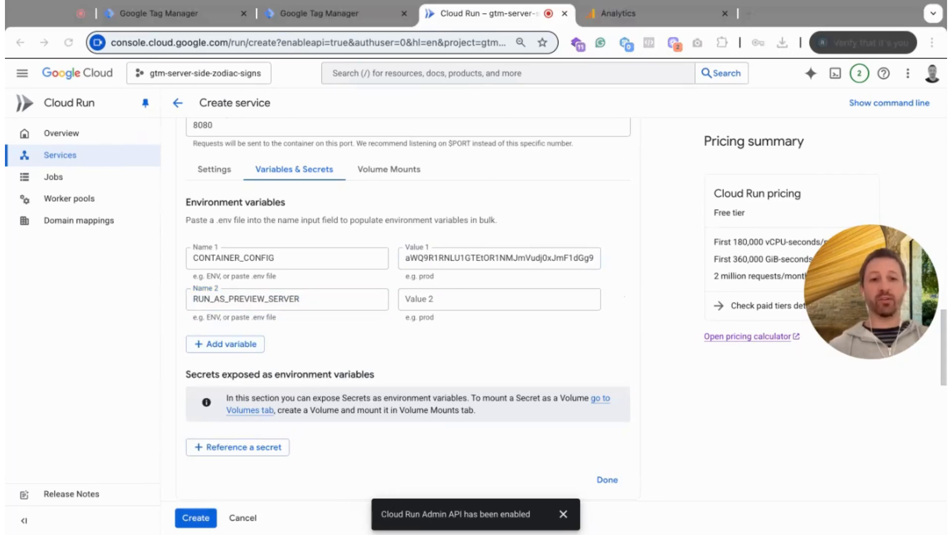
pyautogui.press('super+Tab')
pyautogui.press('Tab')
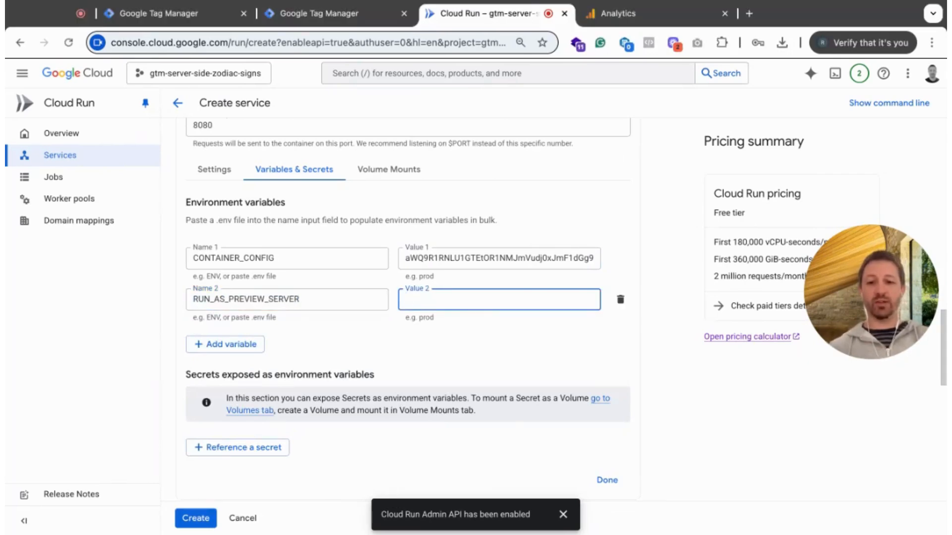
pyautogui.write('TRUE')
pyautogui.hotkey('ctrl', 'a')
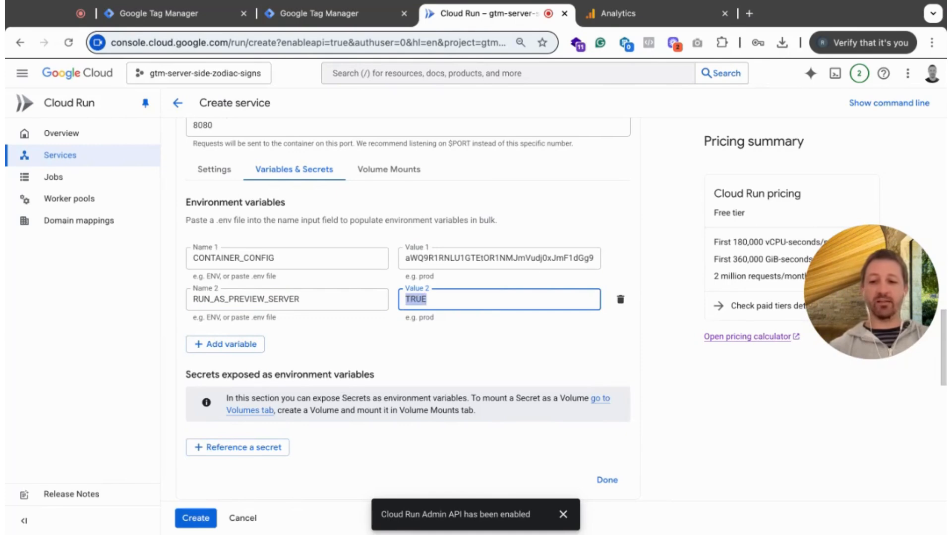
pyautogui.write('true')
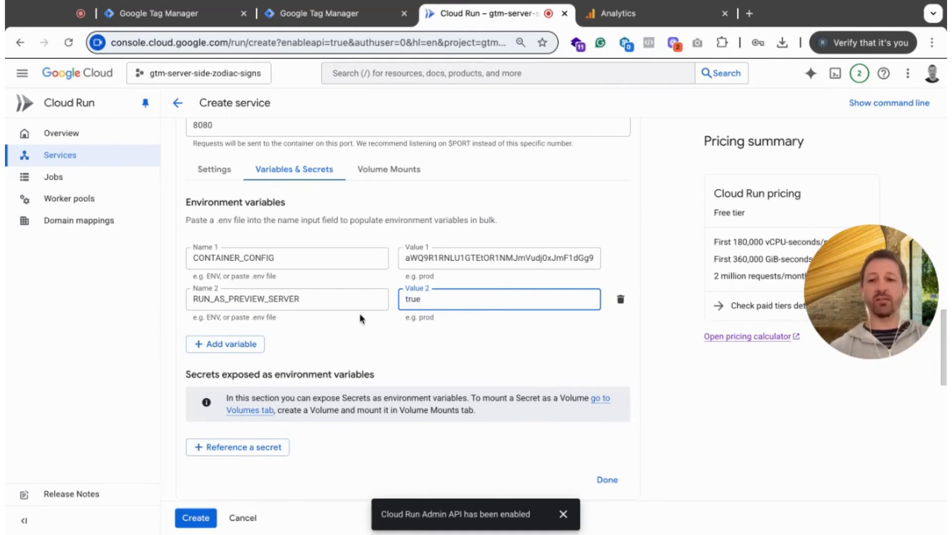
# - Add a third environment variable named CORS_ALLOW_ORIGIN with the value *
pyautogui.click(229, 345)
pyautogui.press('super+Tab')
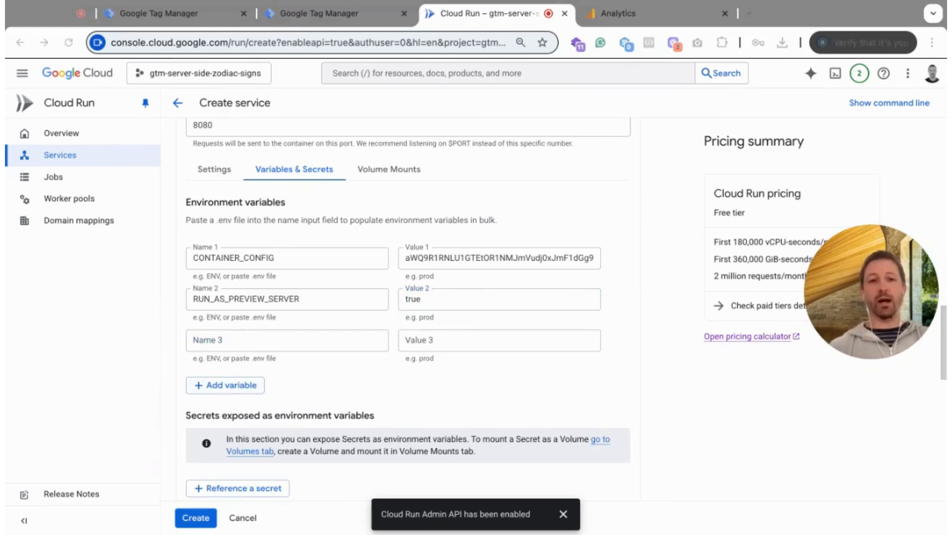
pyautogui.press('super+Tab')
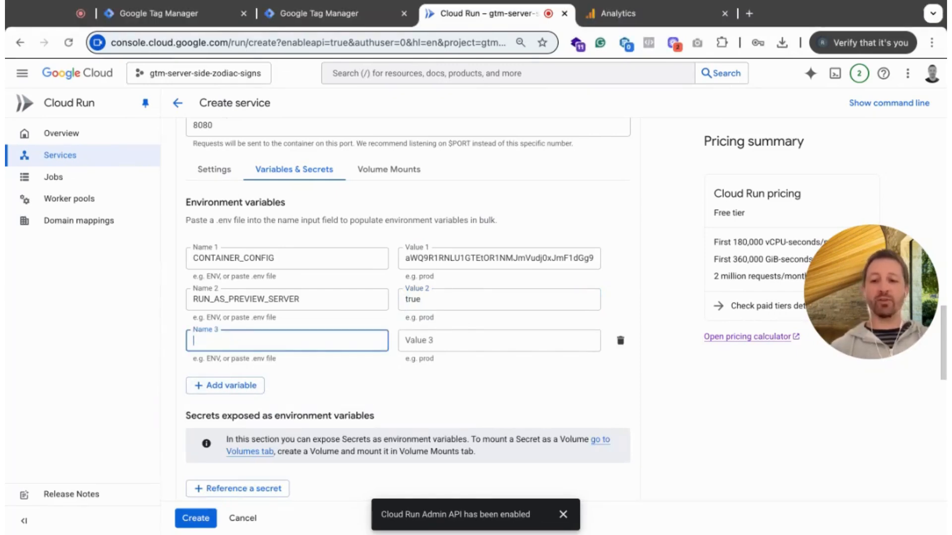
pyautogui.press('super+v')
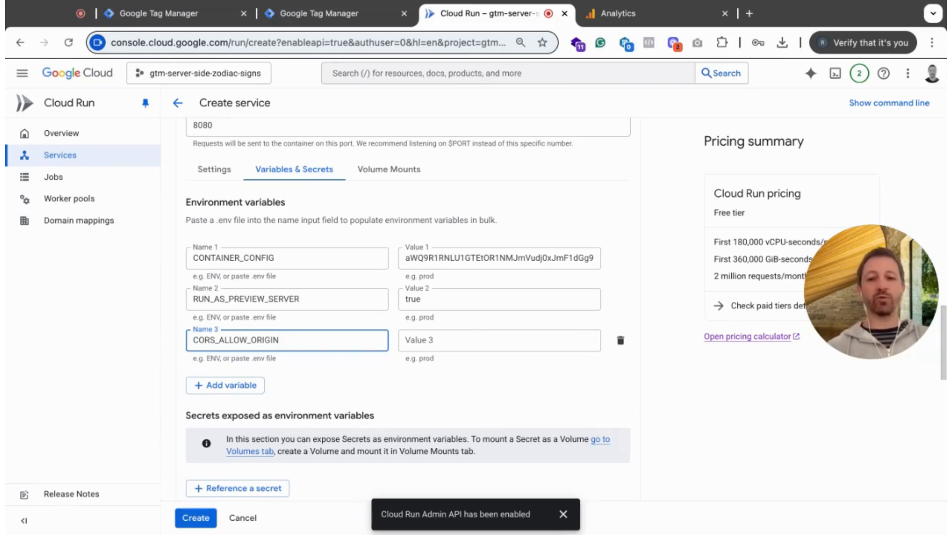
pyautogui.press('super+Tab')
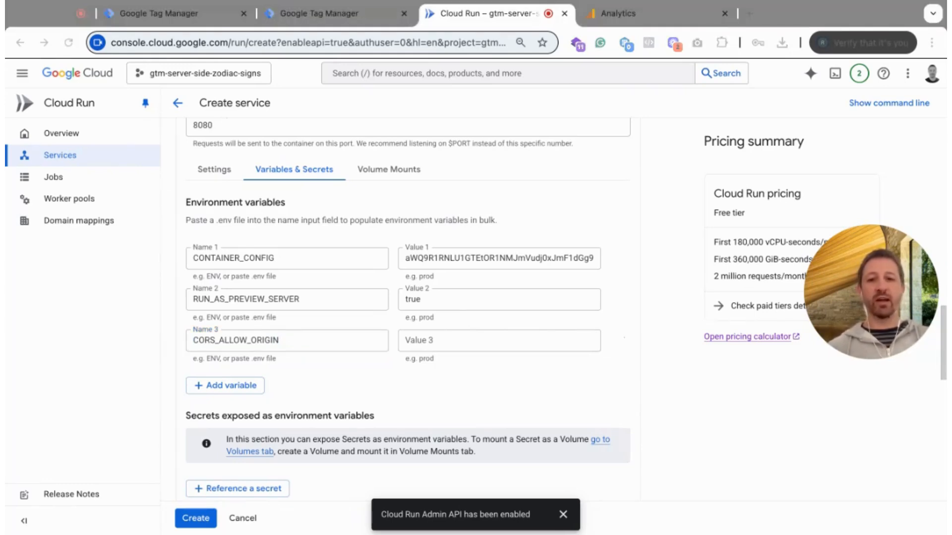
pyautogui.press('super+Tab')
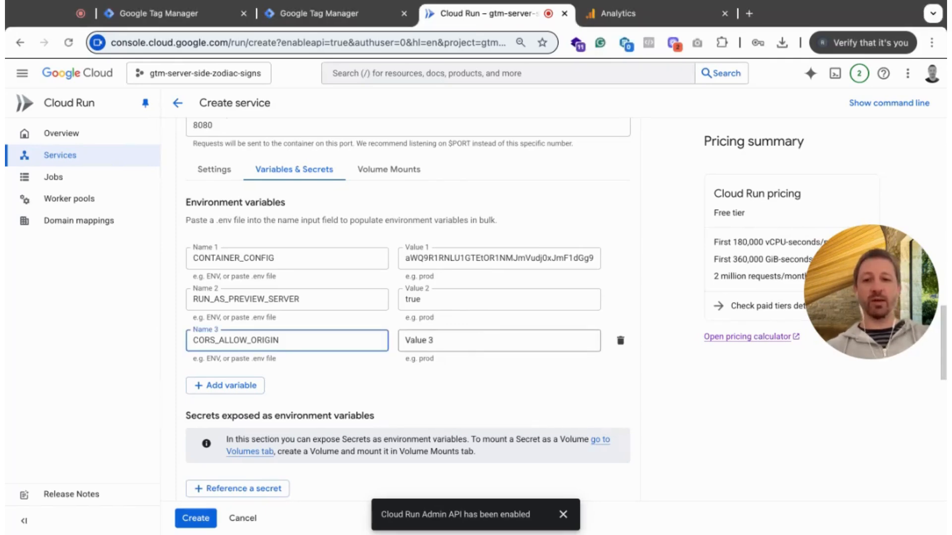
pyautogui.click(484, 344)
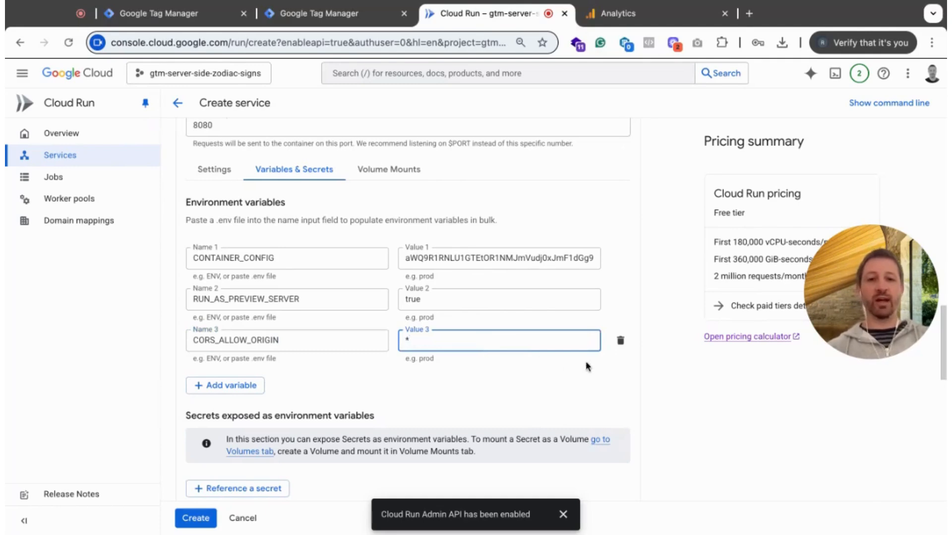
pyautogui.click(658, 346)
# - Create the preview service, keeping the remaining settings at their defaults, and dismiss the notification
pyautogui.scroll(-8, 658, 346)
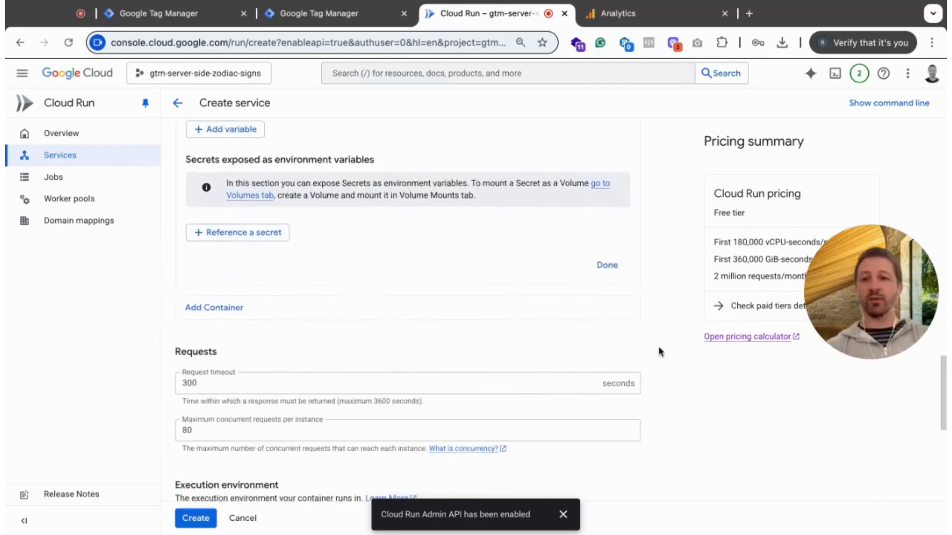
pyautogui.scroll(-5, 659, 346)
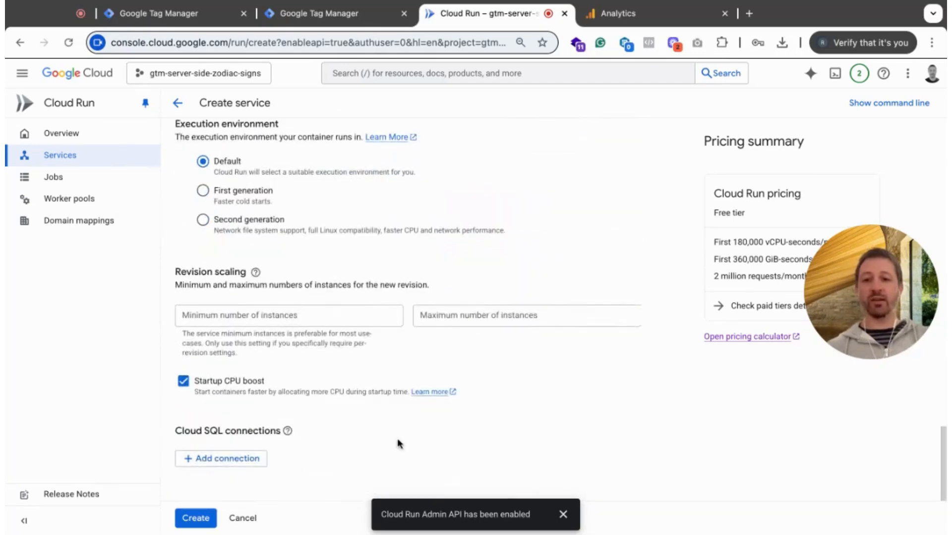
pyautogui.click(196, 519)
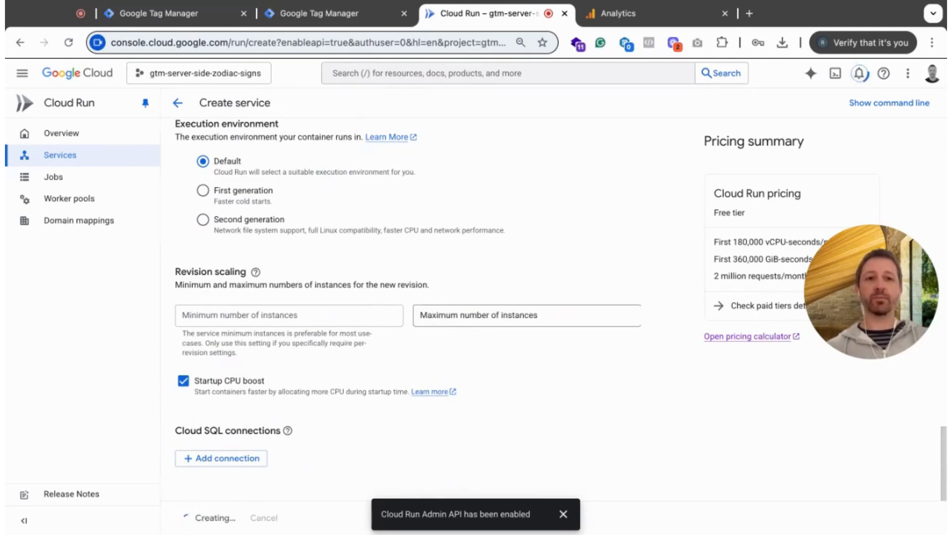
pyautogui.click(563, 515)
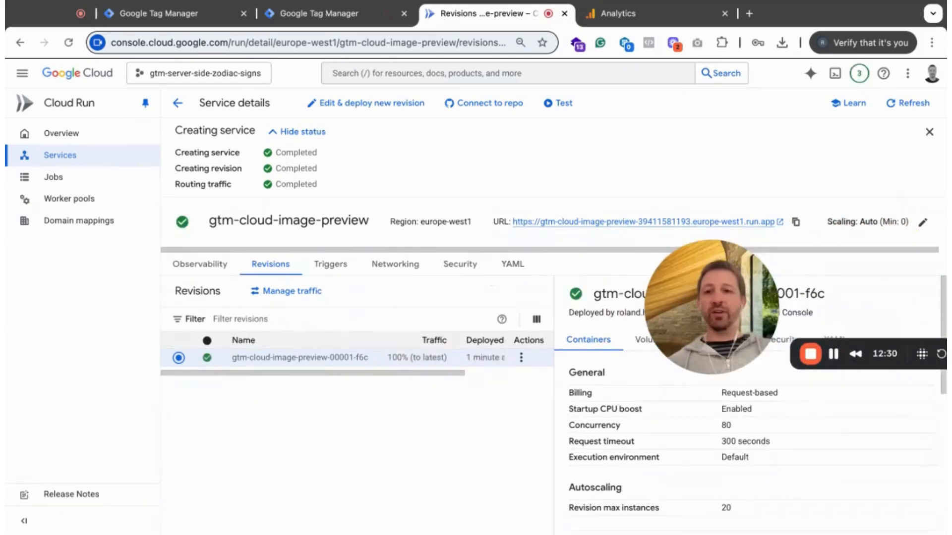
pyautogui.moveTo(232, 184); pyautogui.dragTo(189, 186)
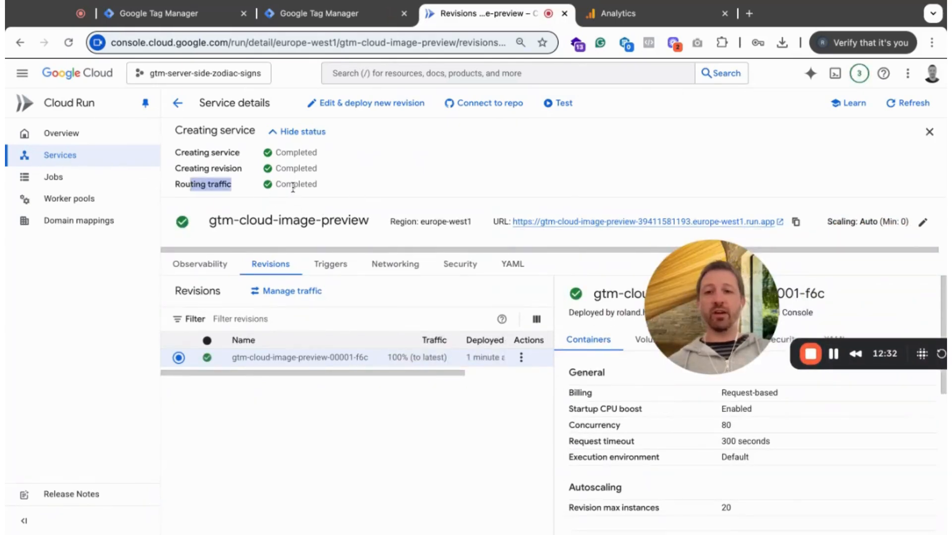
pyautogui.moveTo(293, 187); pyautogui.dragTo(317, 186)
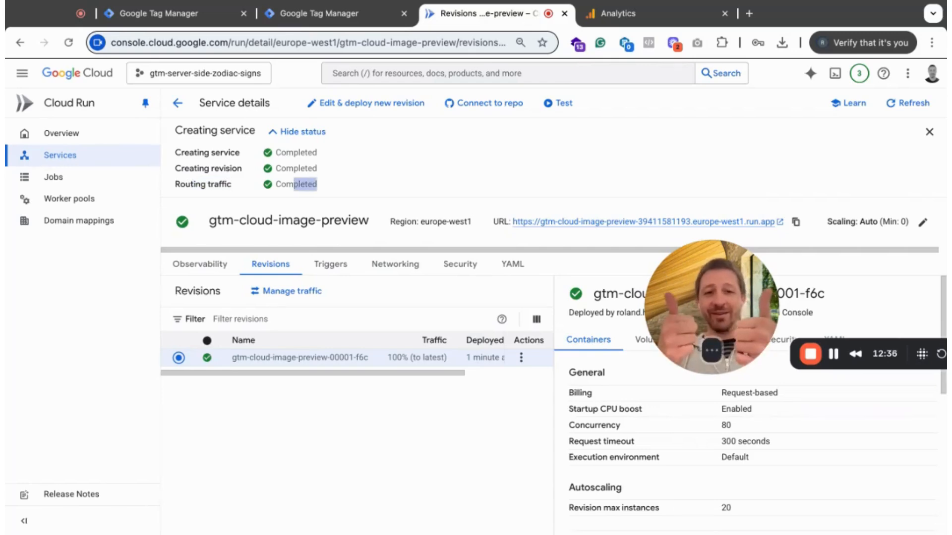
pyautogui.moveTo(734, 302); pyautogui.dragTo(734, 374)
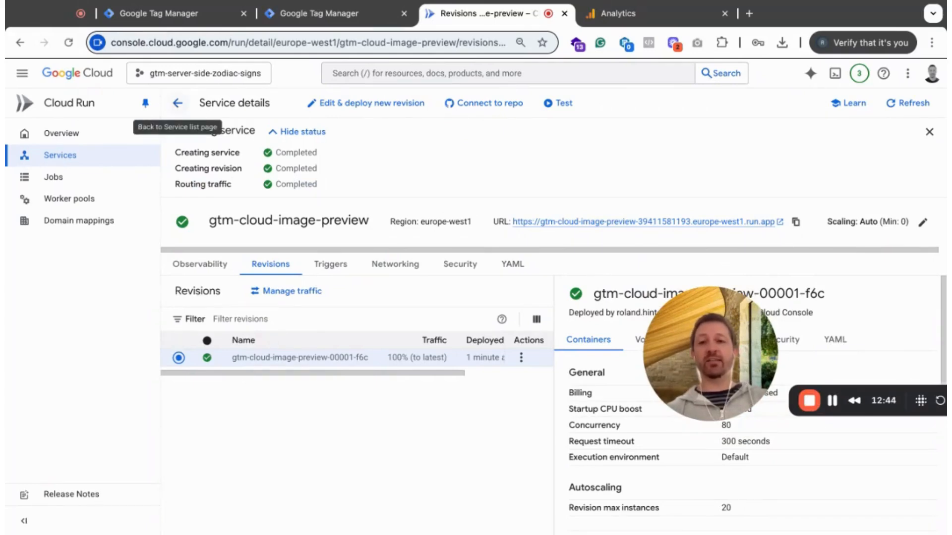
# - Return to the services list and start deploying another container from the image gcr.io/cloud-tagging-10302018/gtm-cloud-image:stable
pyautogui.click(177, 102)
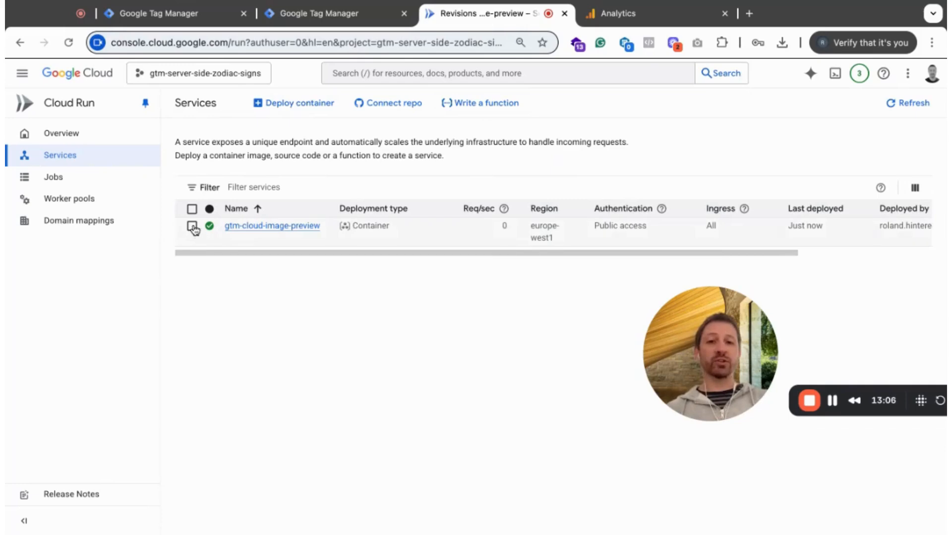
pyautogui.click(297, 105)
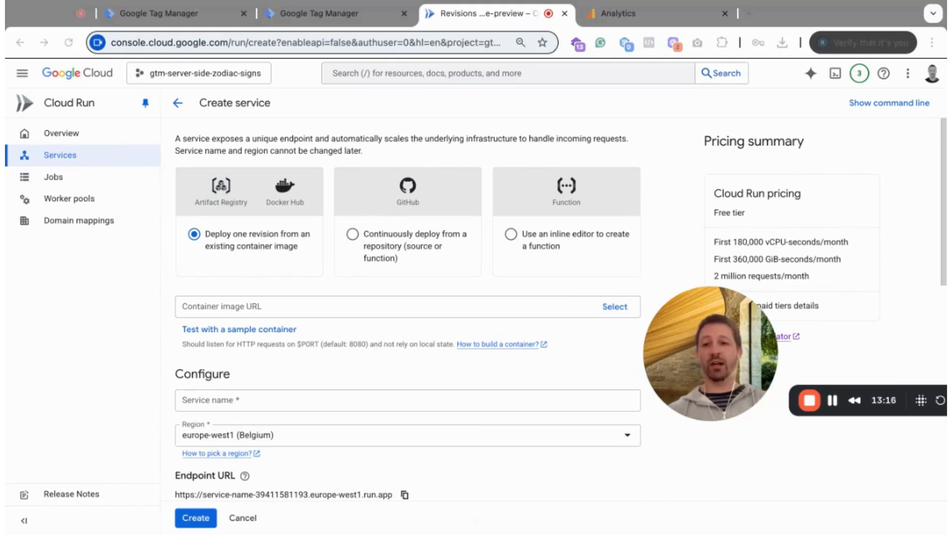
pyautogui.click(225, 307)
pyautogui.write('gcr.io/cloud-tagging-10302018/gtm-cloud-image:stable')
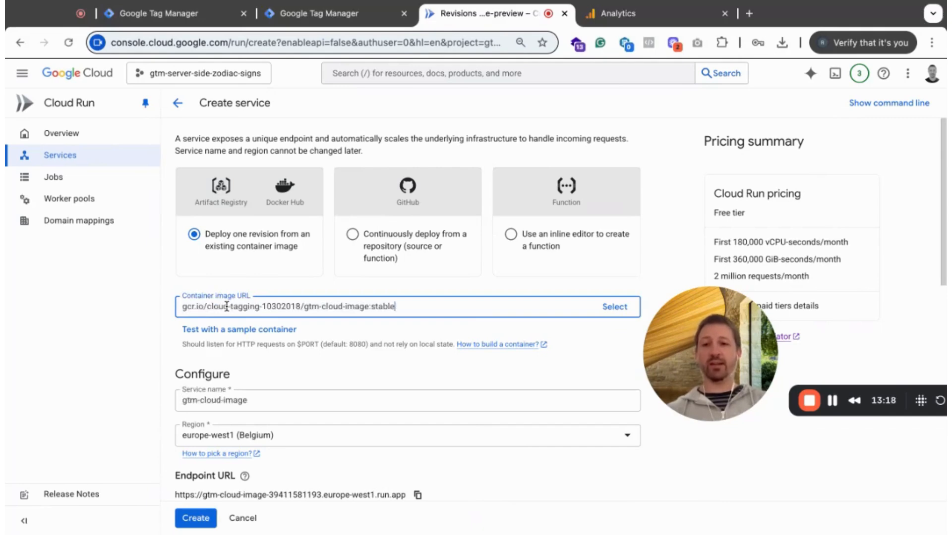
# - Name the new service gtm-cloud-image-production
pyautogui.scroll(-3, 337, 291)
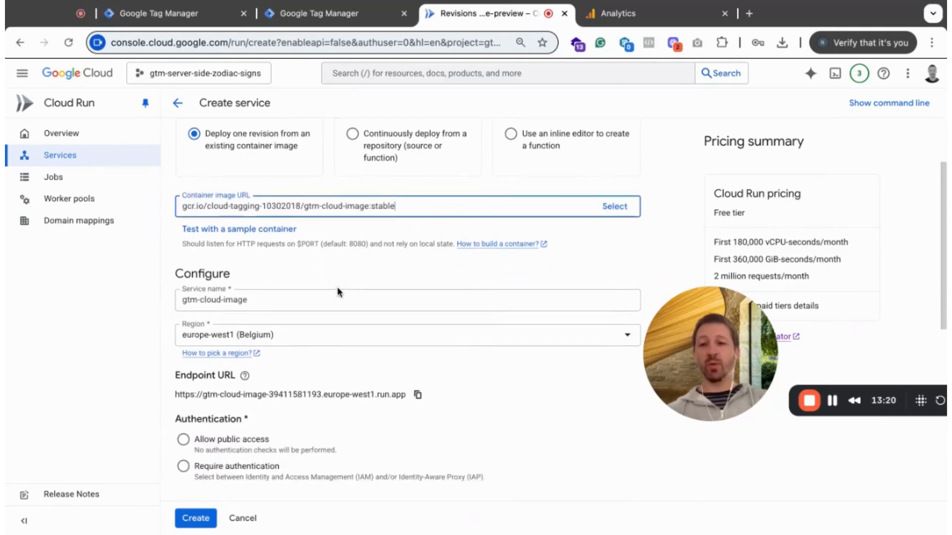
pyautogui.click(270, 276)
pyautogui.write('-')
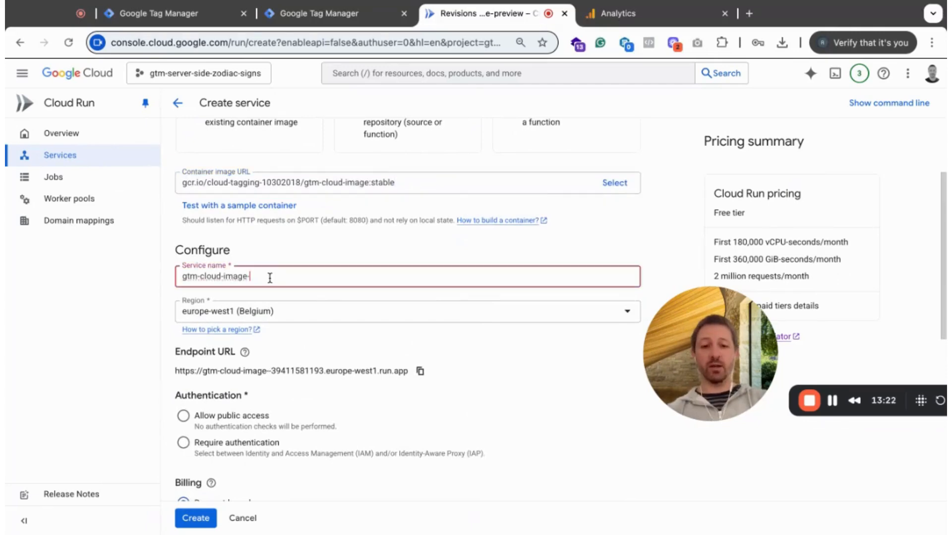
pyautogui.write('production')
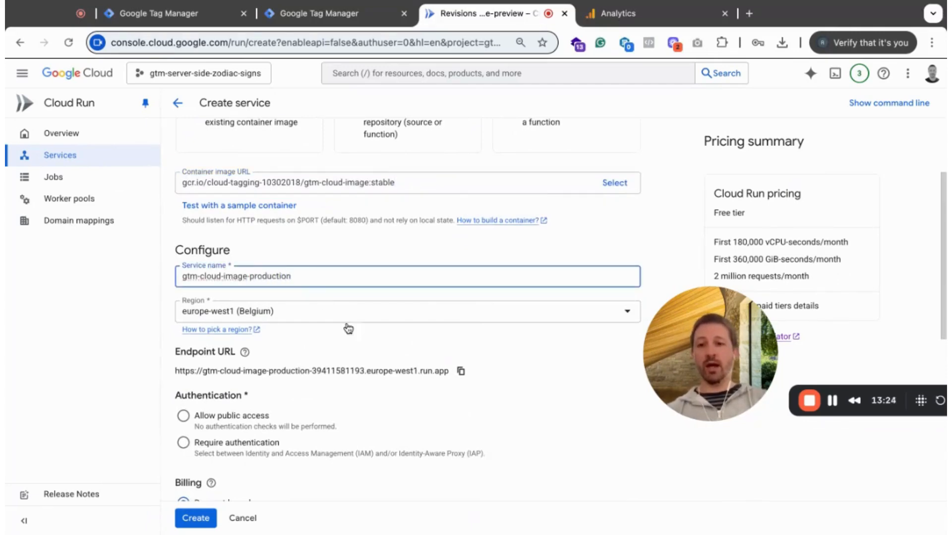
# - Copy the production service's endpoint URL
pyautogui.scroll(-3, 307, 319)
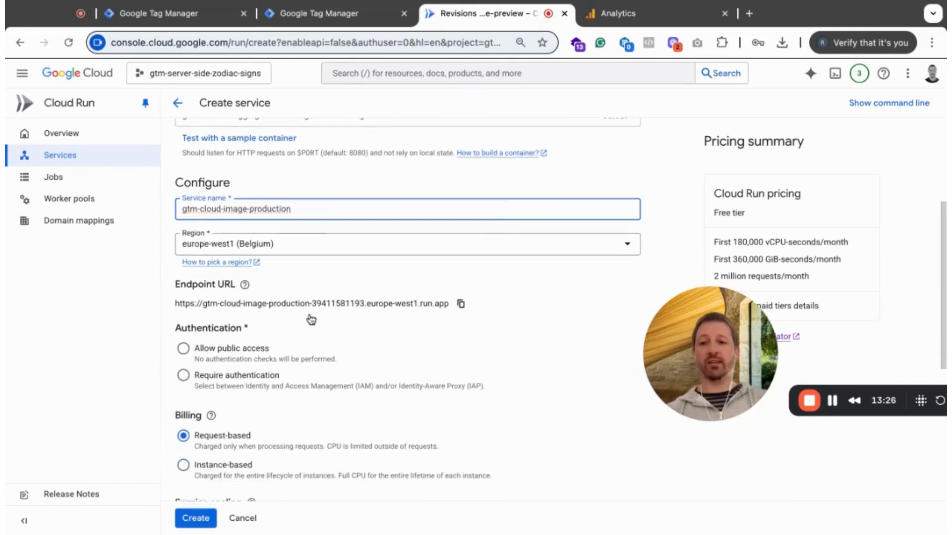
pyautogui.moveTo(179, 290); pyautogui.dragTo(421, 290)
pyautogui.click(460, 290)
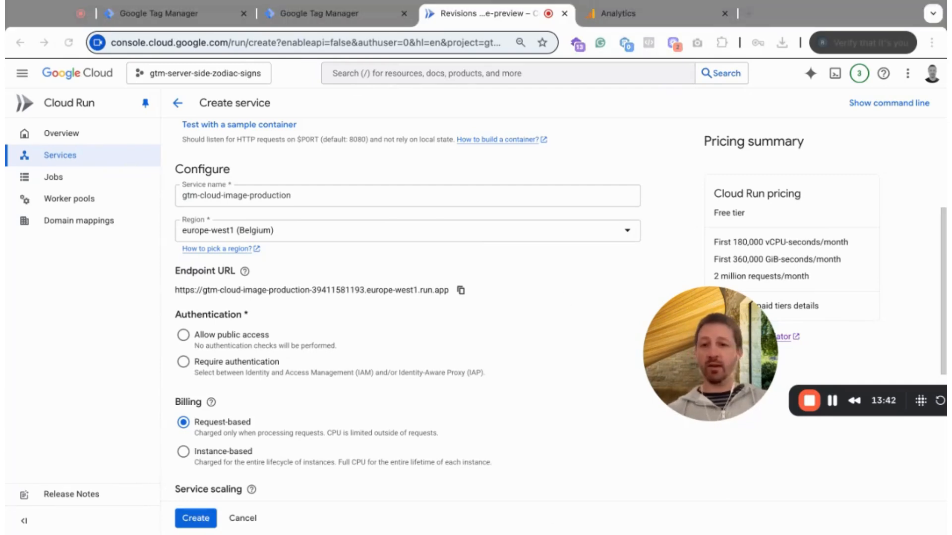
# - Allow public access to the production service and view the help note on service scaling
pyautogui.scroll(-2, 534, 302)
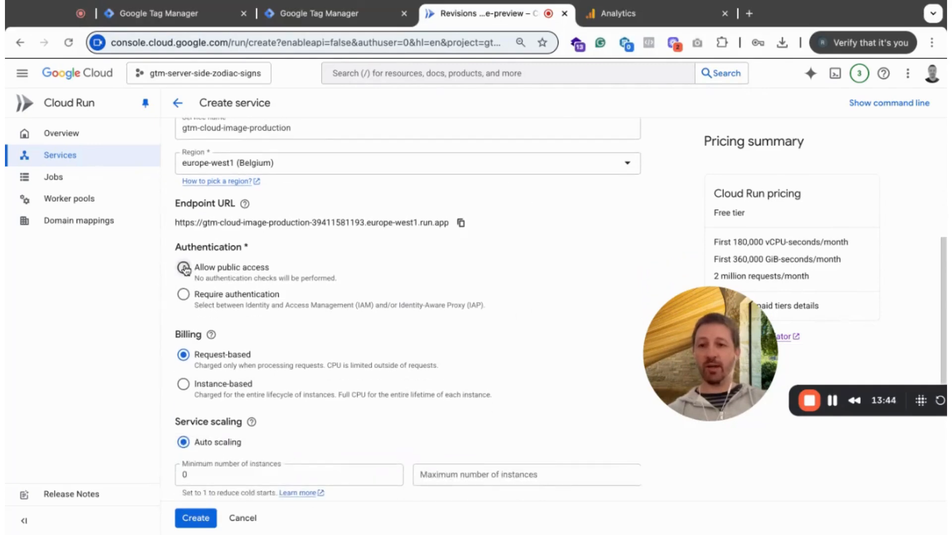
pyautogui.click(183, 269)
pyautogui.scroll(-3, 463, 268)
pyautogui.click(251, 269)
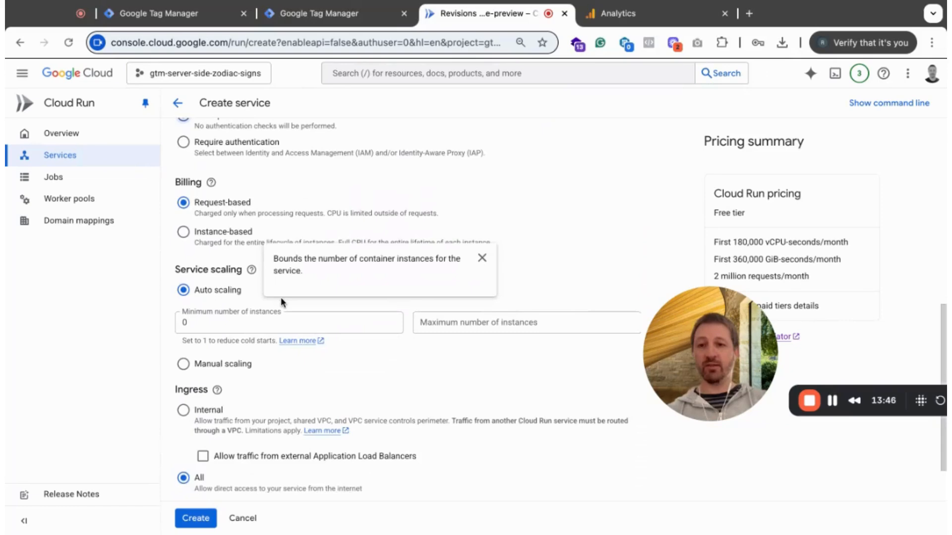
# - Expand the production service's container settings and show its environment variables and secrets
pyautogui.scroll(-2, 474, 365)
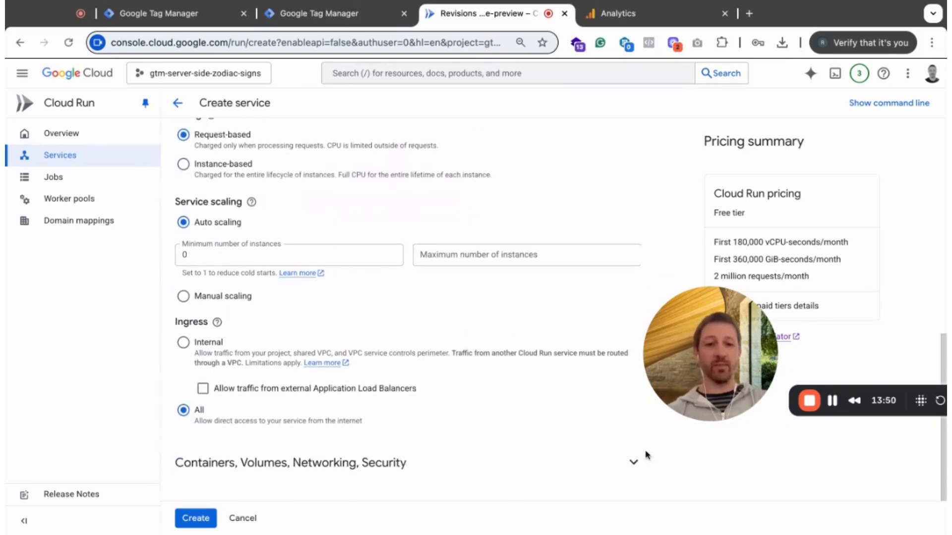
pyautogui.click(633, 462)
pyautogui.scroll(-7, 513, 455)
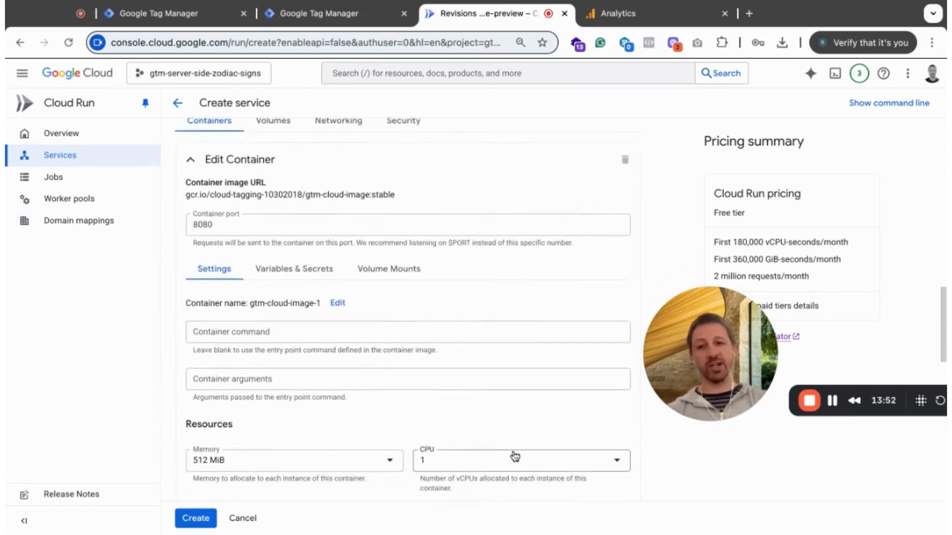
pyautogui.press('super+Tab')
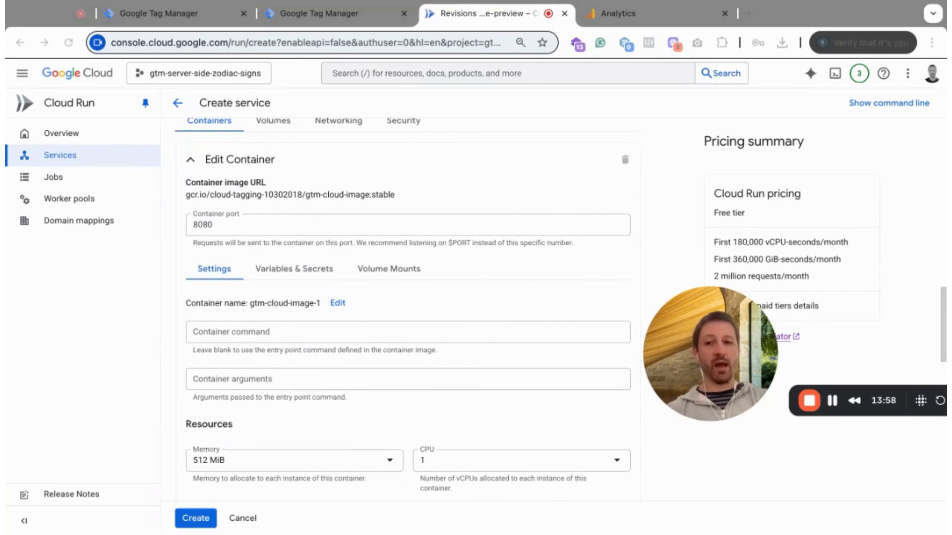
pyautogui.click(298, 272)
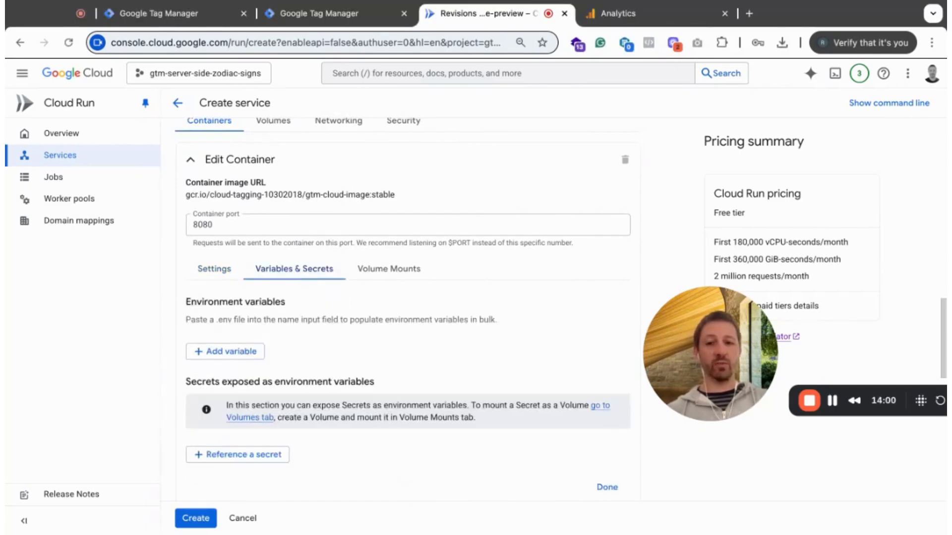
pyautogui.press('super+Tab')
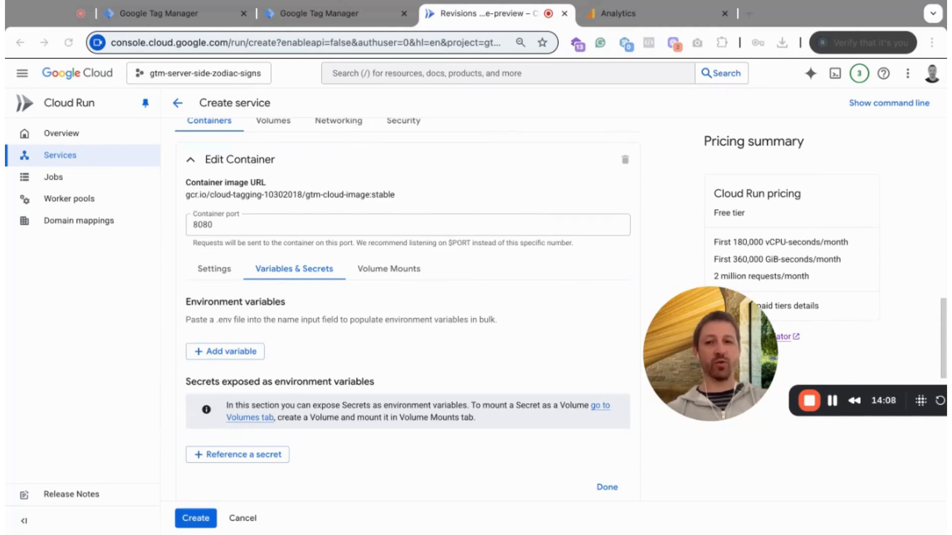
# - Add an environment variable named CONTAINER_CONFIG to the production service's container
pyautogui.click(234, 352)
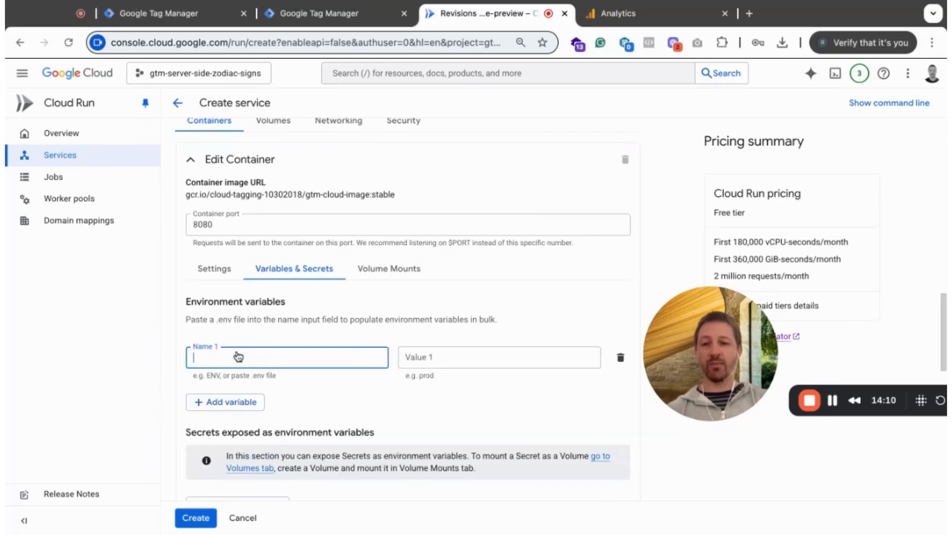
pyautogui.write('Co')
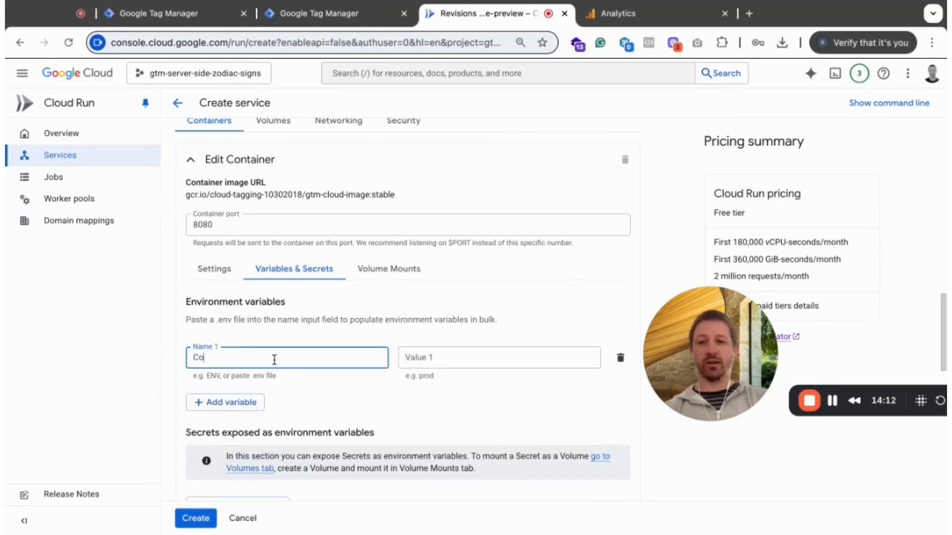
pyautogui.press('super+Tab')
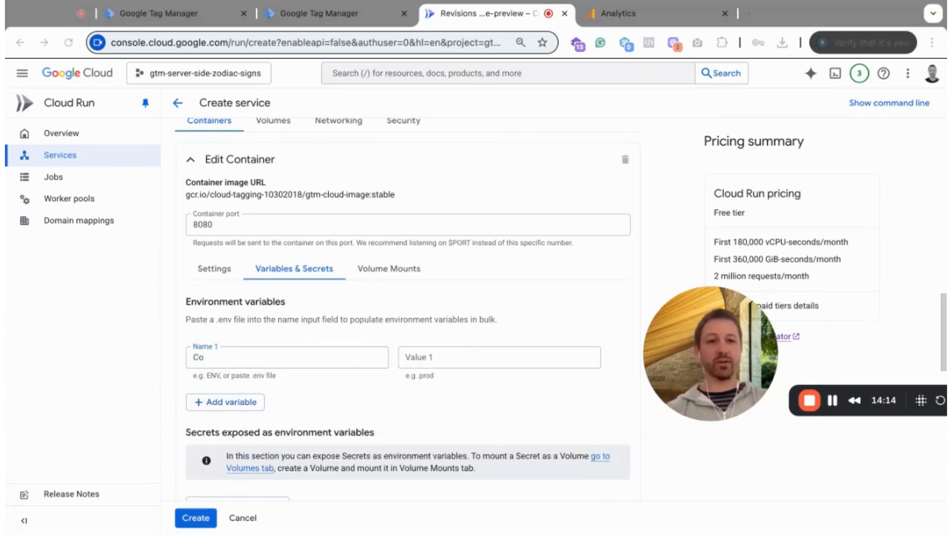
pyautogui.press('super+Tab')
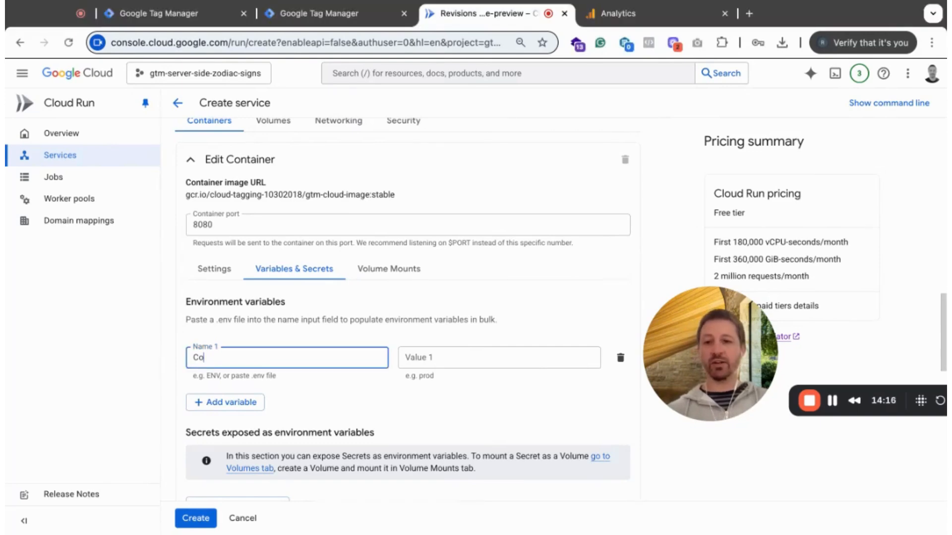
pyautogui.press('BackSpace')
pyautogui.write('ONTAI')
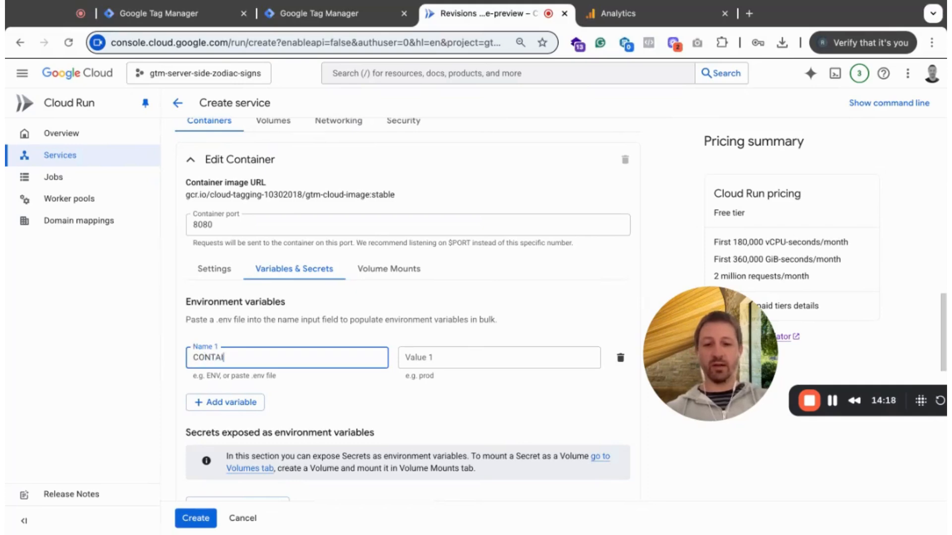
pyautogui.write('NER-CONFIG')
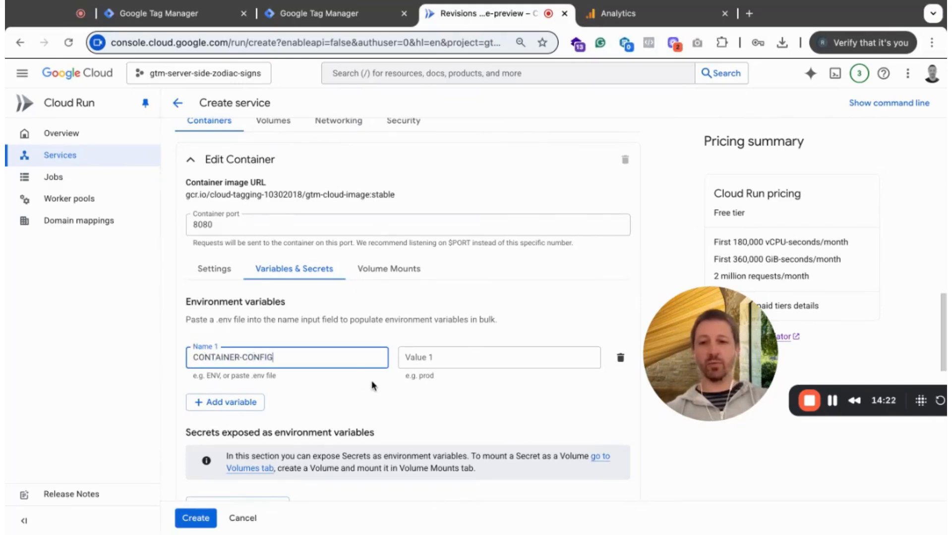
pyautogui.press('Left')
pyautogui.press('Left')
pyautogui.press('Left')
pyautogui.press('Left')
pyautogui.press('Left')
pyautogui.press('Left')
pyautogui.press('BackSpace')
pyautogui.write('_')
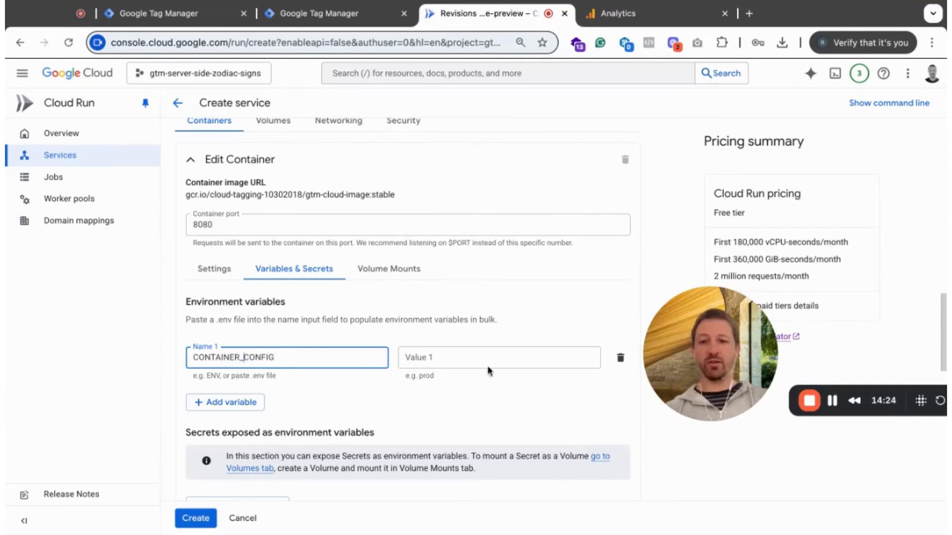
# - Copy the server container's config string from Tag Manager and enter it as the CONTAINER_CONFIG value in the Cloud Run production service
pyautogui.click(324, 20)
pyautogui.click(645, 302)
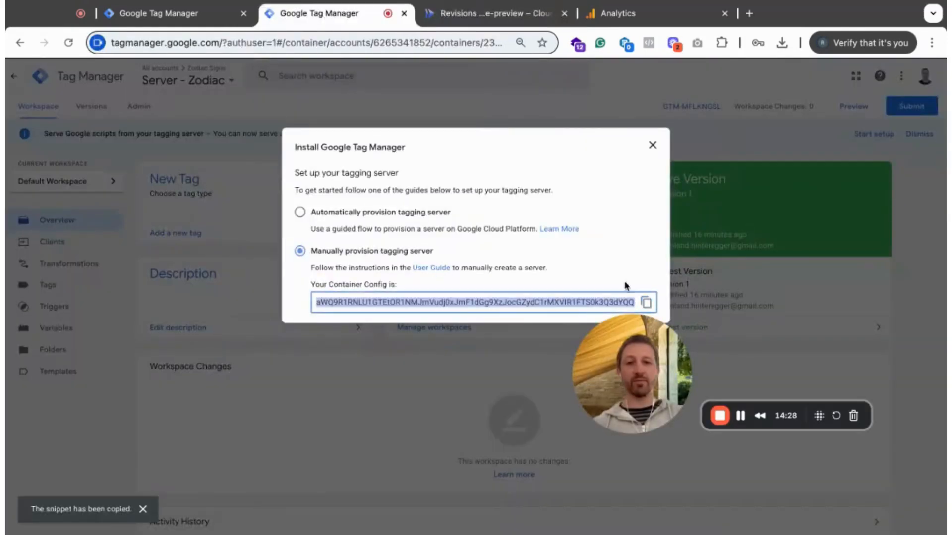
pyautogui.click(486, 14)
pyautogui.click(446, 359)
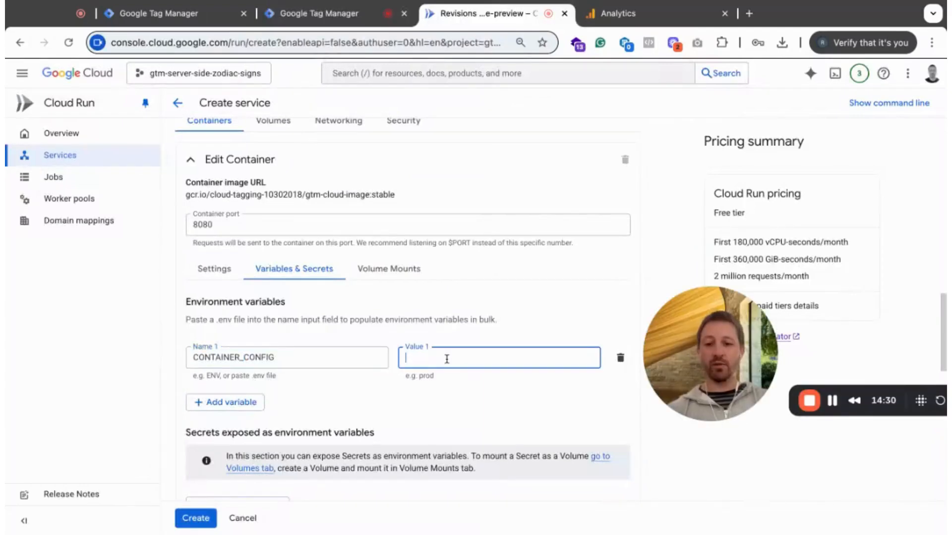
pyautogui.hotkey('ctrl', 'v')
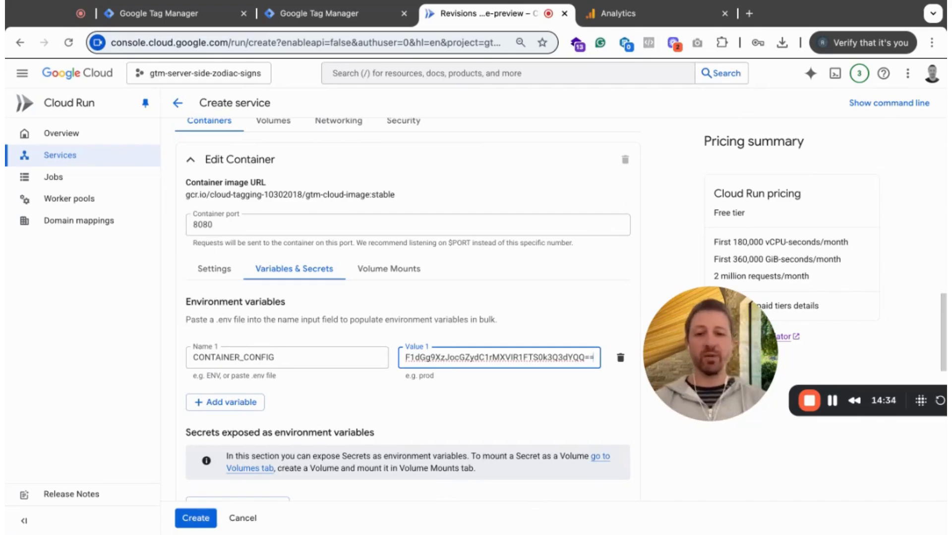
# - Add a second environment variable named PREVIEW_SERVER_URL to the production service's container
pyautogui.press('super+Tab')
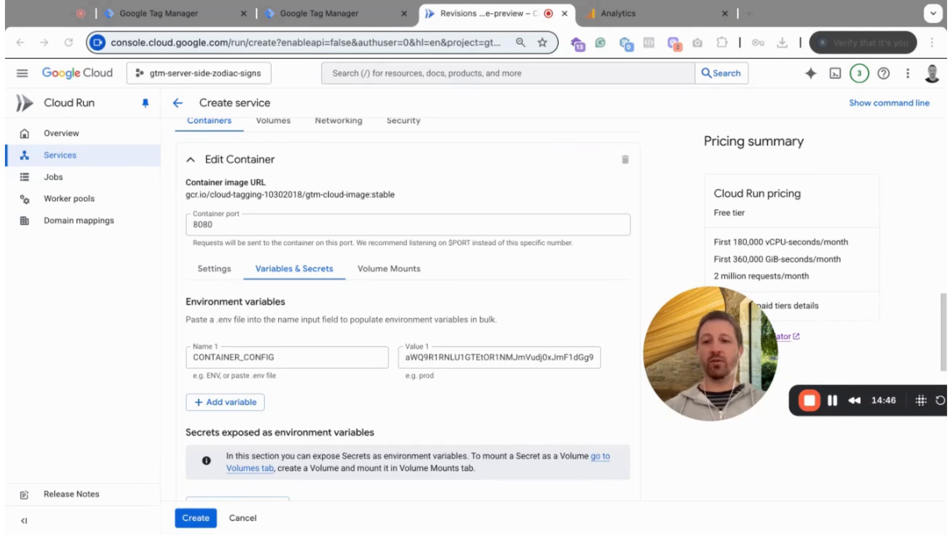
pyautogui.click(231, 402)
pyautogui.click(241, 399)
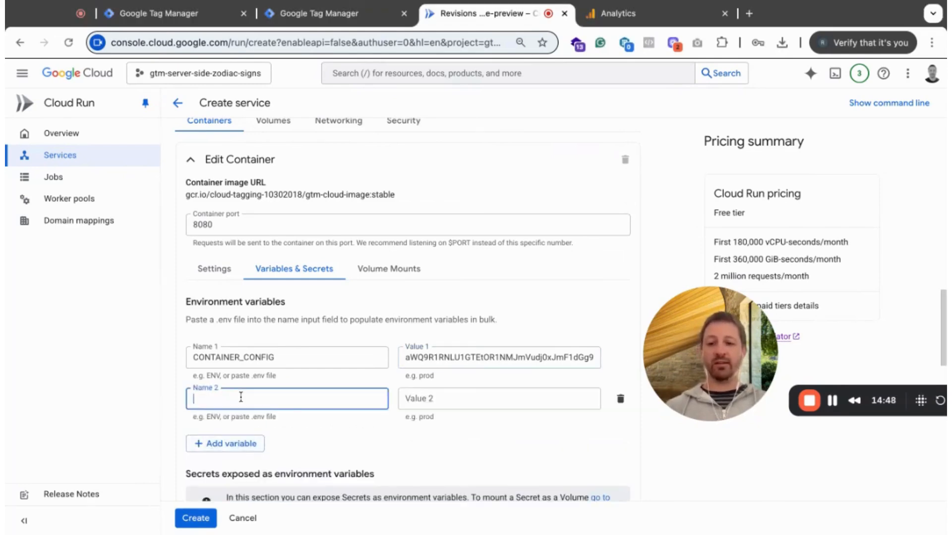
pyautogui.hotkey('ctrl', 'v')
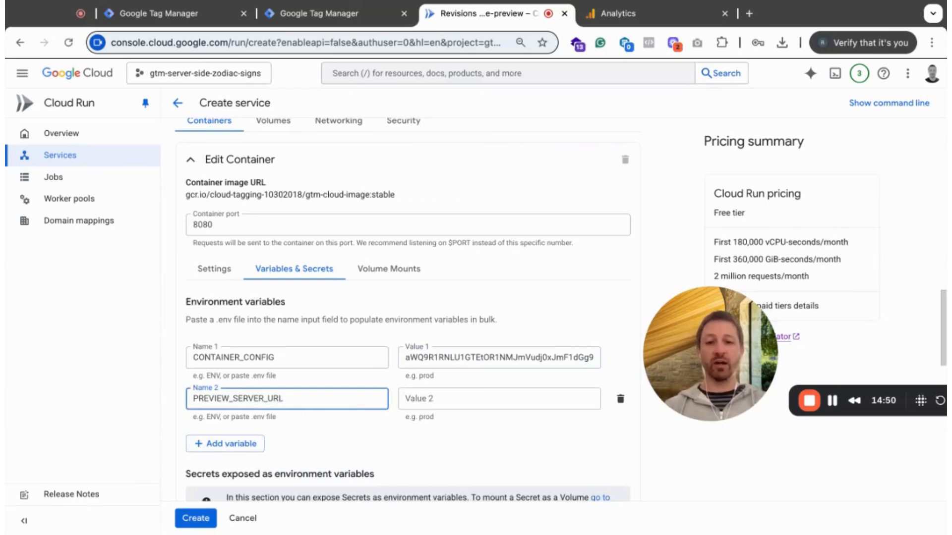
# - Review the production service's name, region and endpoint URL against the environment variables of its container
pyautogui.press('super+Tab')
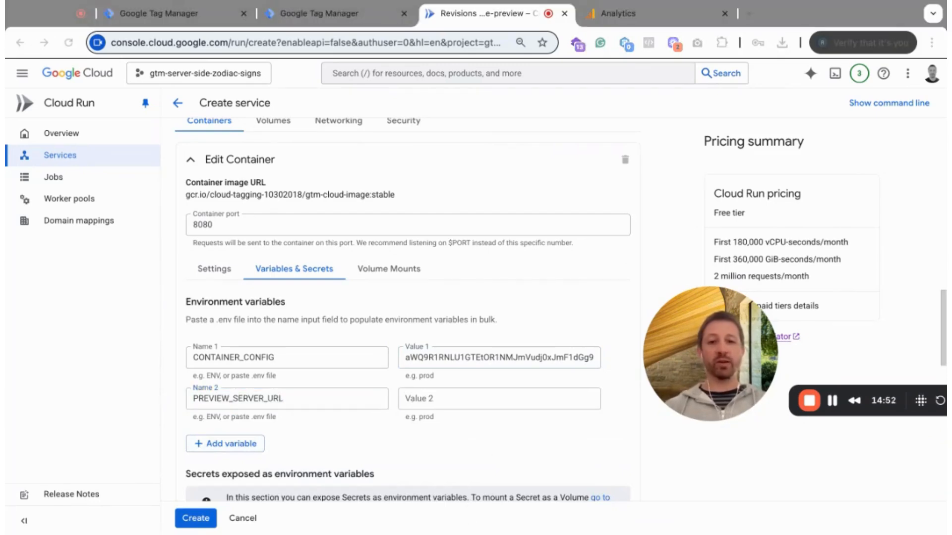
pyautogui.press('super+Tab')
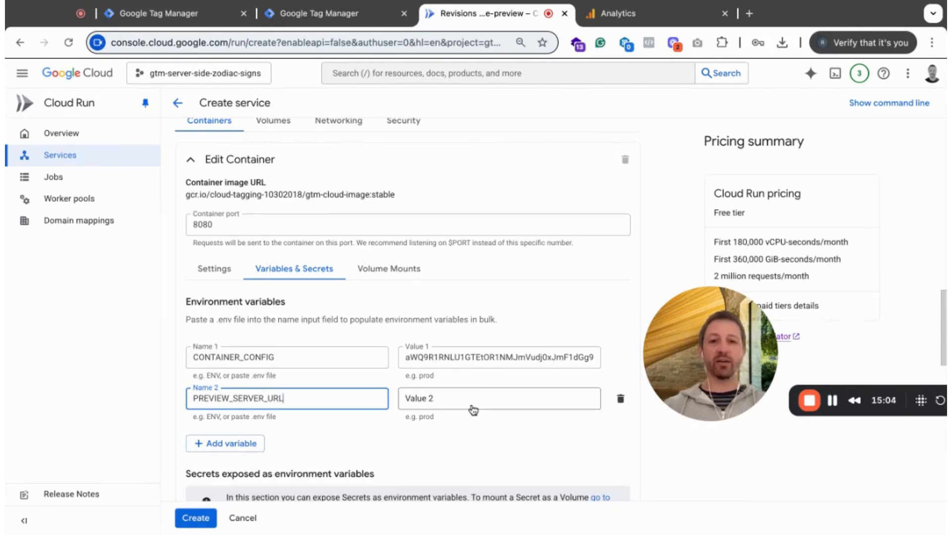
pyautogui.scroll(4, 379, 291)
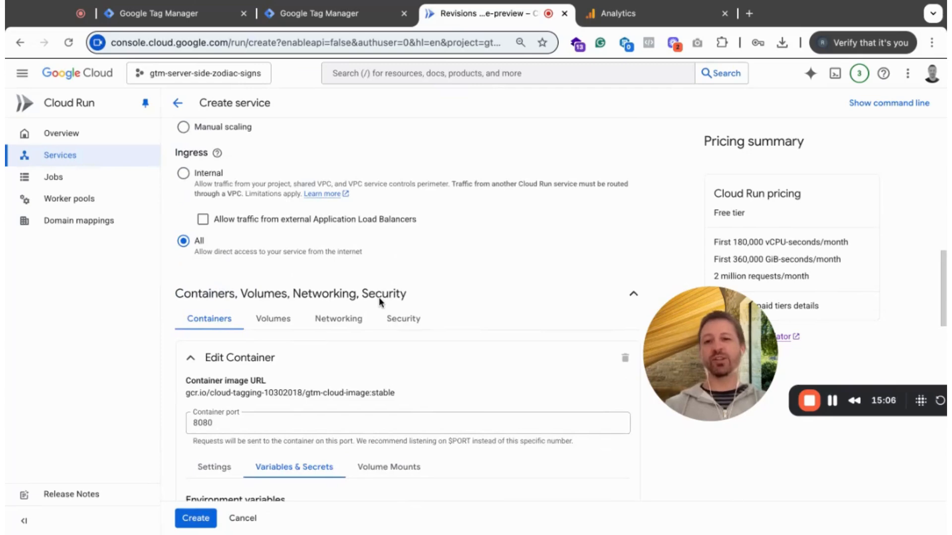
pyautogui.scroll(10, 379, 297)
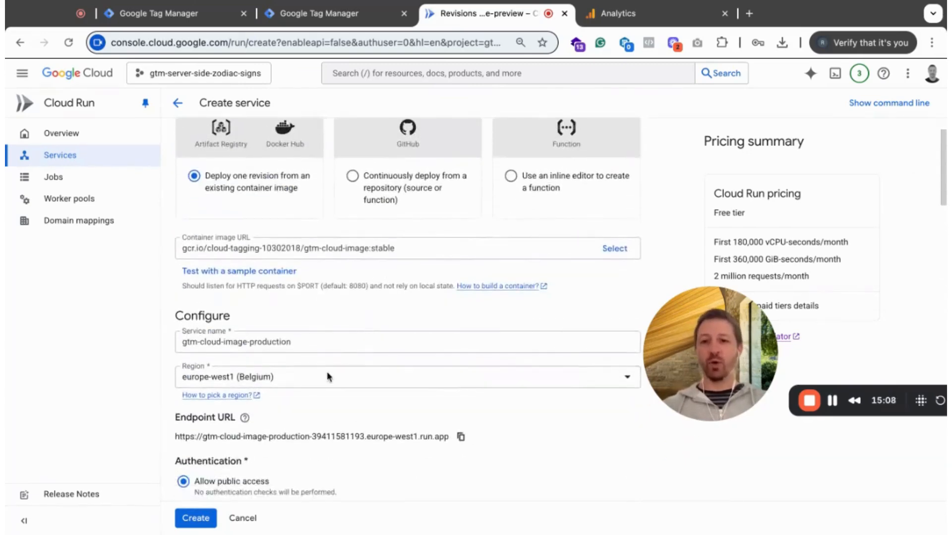
pyautogui.scroll(-1, 327, 376)
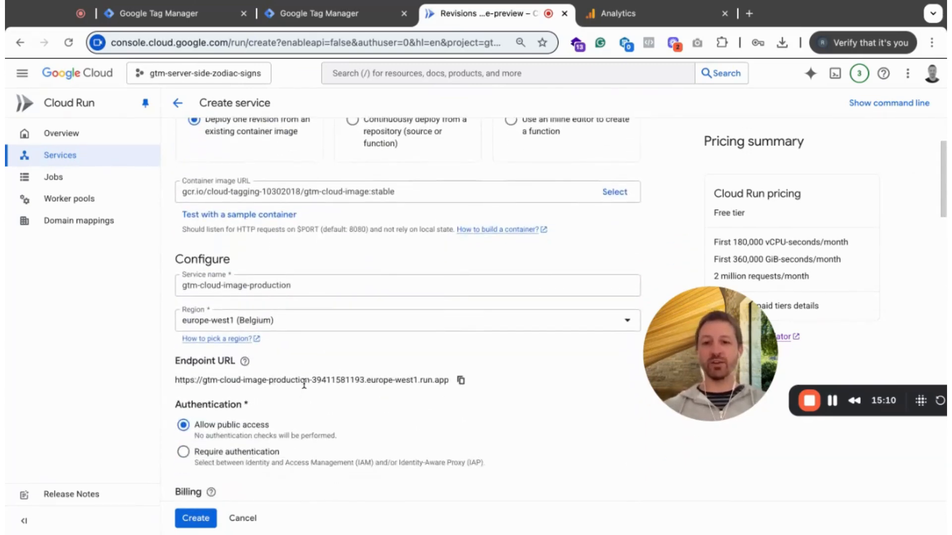
pyautogui.moveTo(226, 380); pyautogui.dragTo(394, 380)
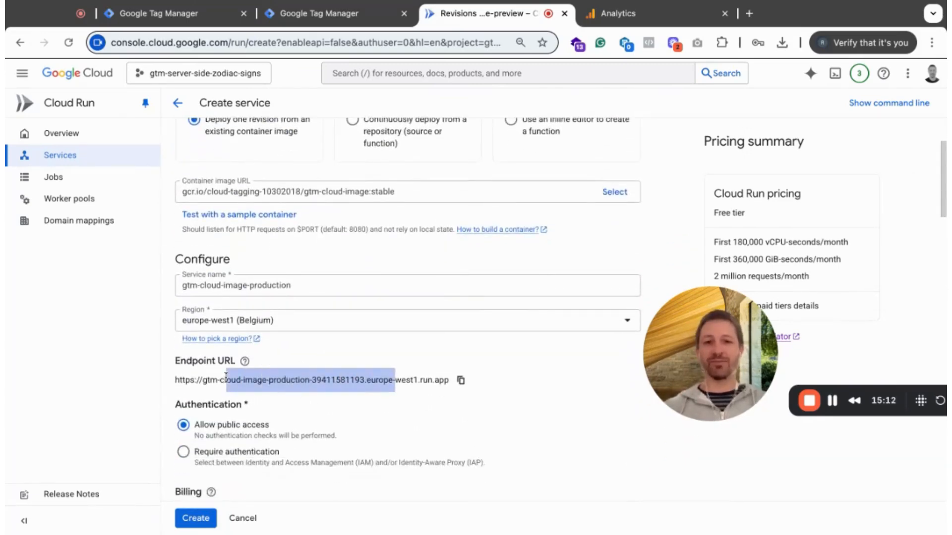
pyautogui.scroll(-10, 226, 378)
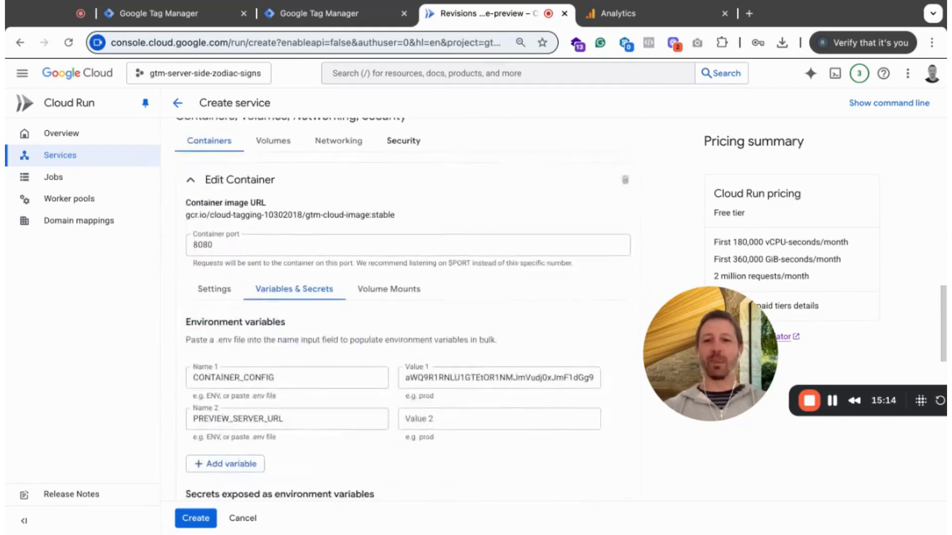
pyautogui.scroll(-1, 226, 377)
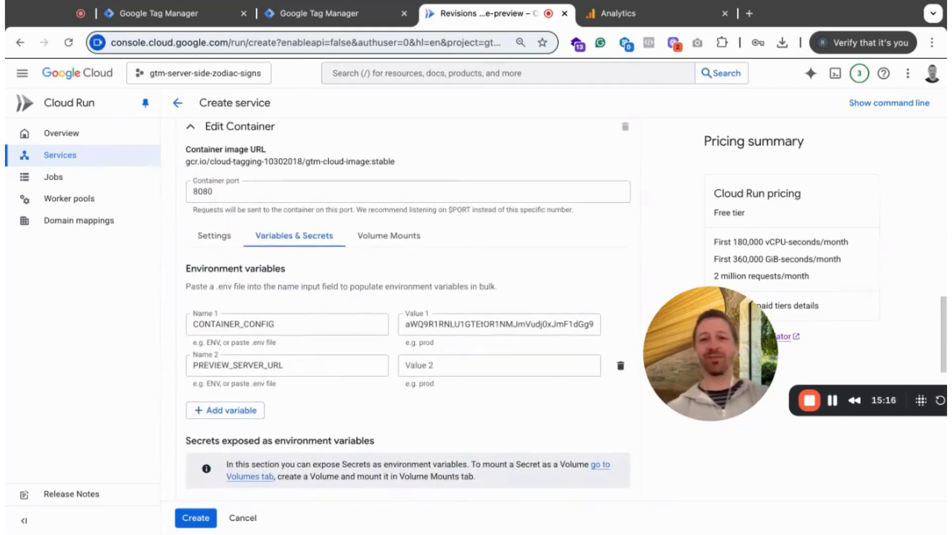
pyautogui.scroll(-1, 226, 378)
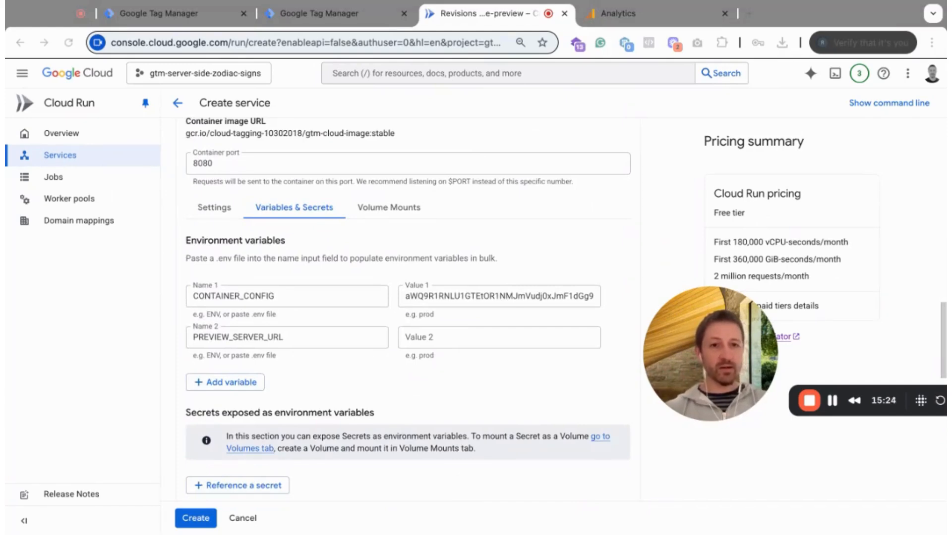
# - Set the PREVIEW_SERVER_URL value to the preview service's endpoint URL
pyautogui.click(447, 333)
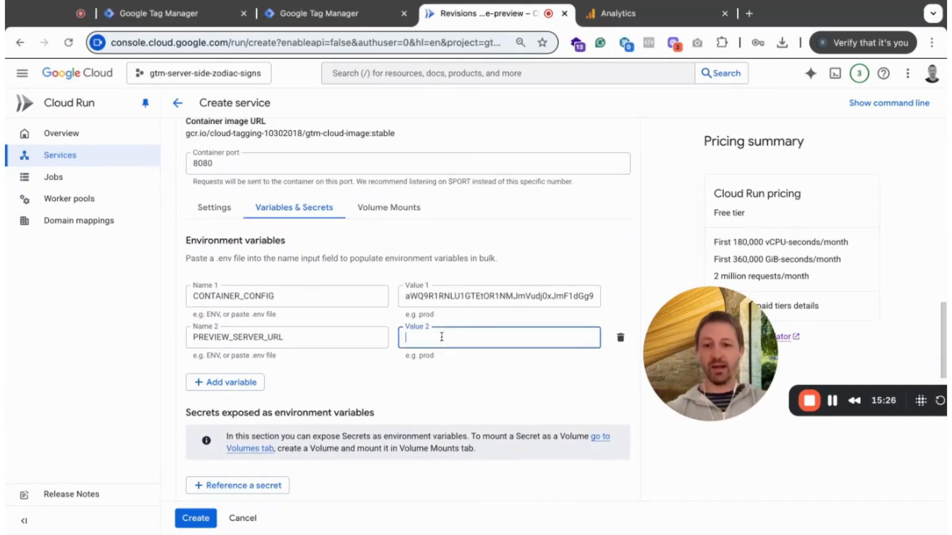
pyautogui.hotkey('ctrl', 'v')
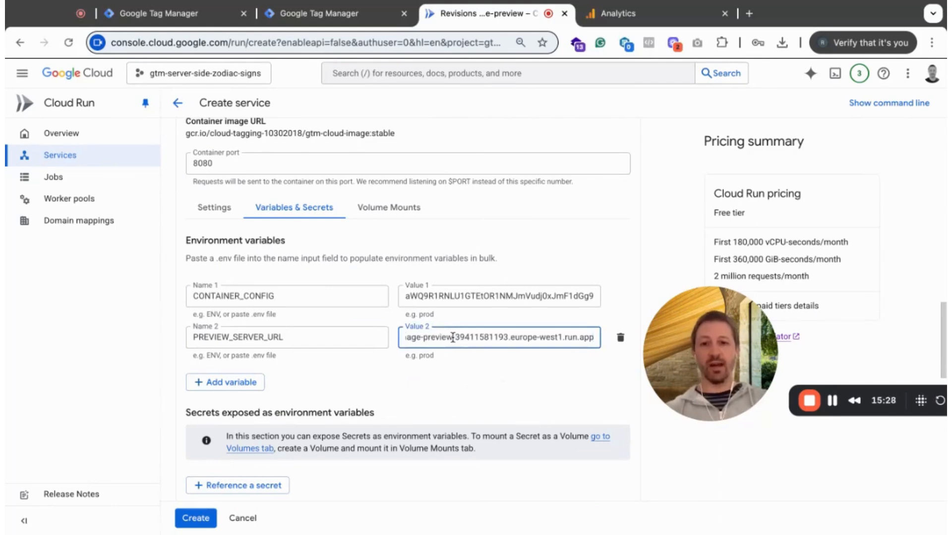
pyautogui.doubleClick(424, 339)
pyautogui.click(478, 373)
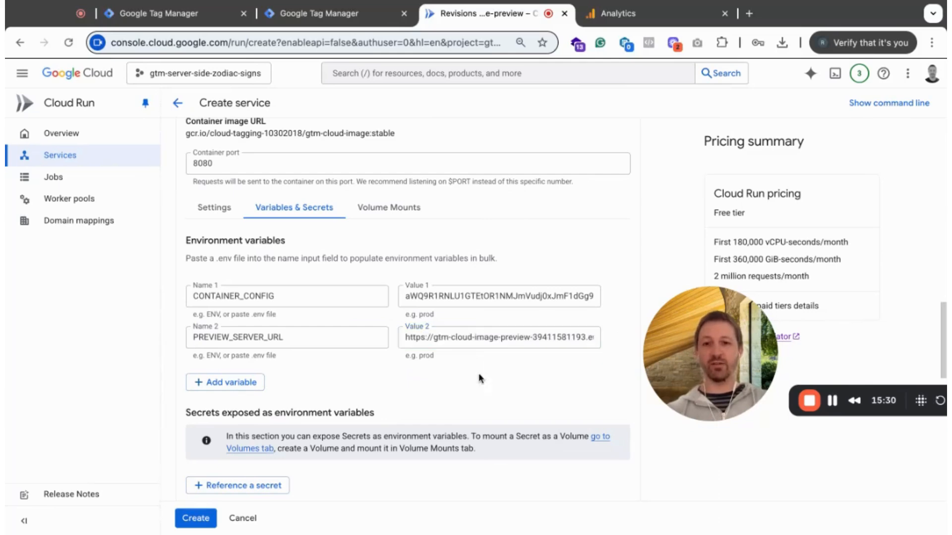
pyautogui.click(254, 382)
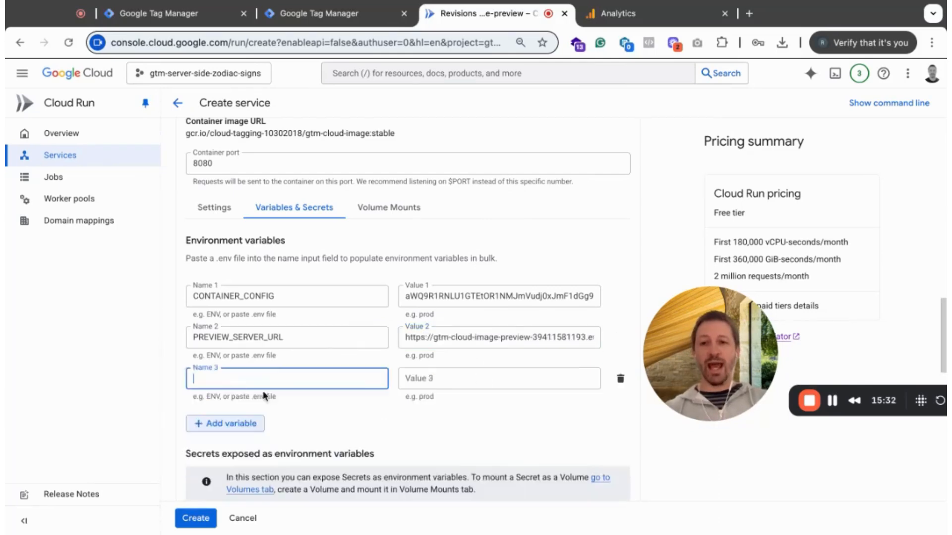
pyautogui.press('super+Tab')
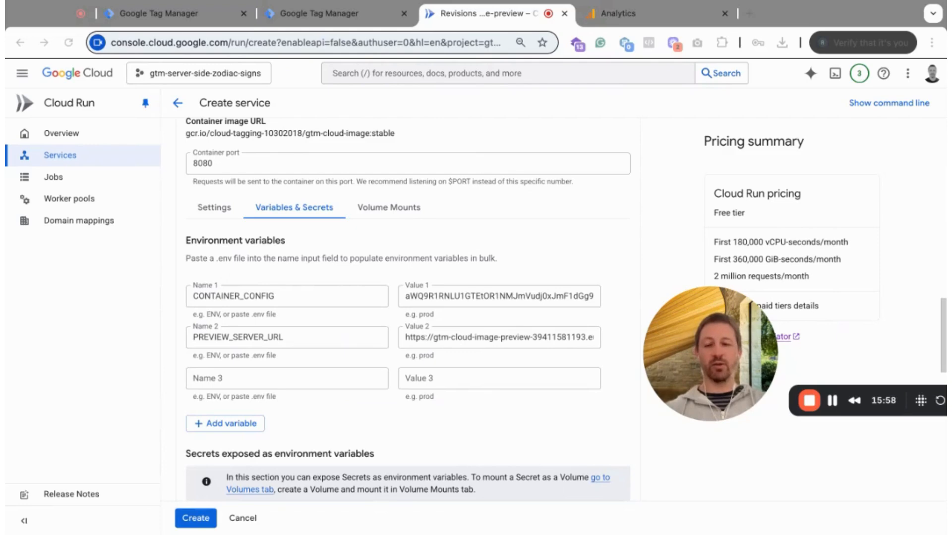
pyautogui.press('super+Tab')
pyautogui.press('Tab')
pyautogui.press('super+v')
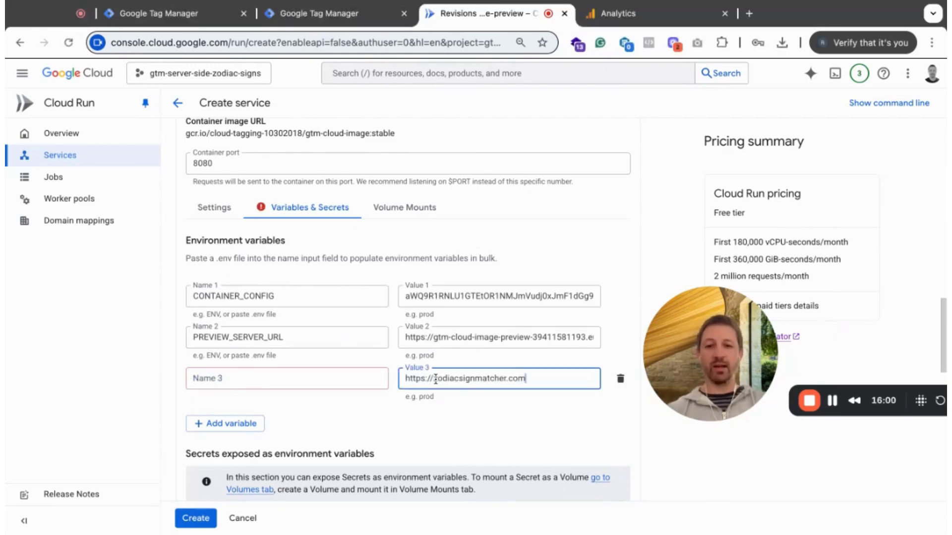
pyautogui.press('super+Tab')
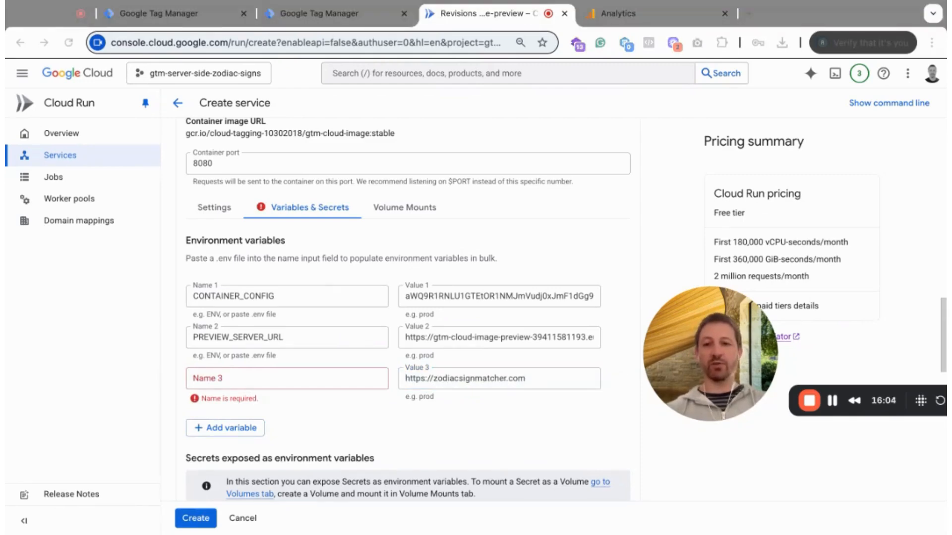
pyautogui.press('super+Tab')
pyautogui.click(236, 381)
pyautogui.write('CORS_ALLOW_ORIGIN')
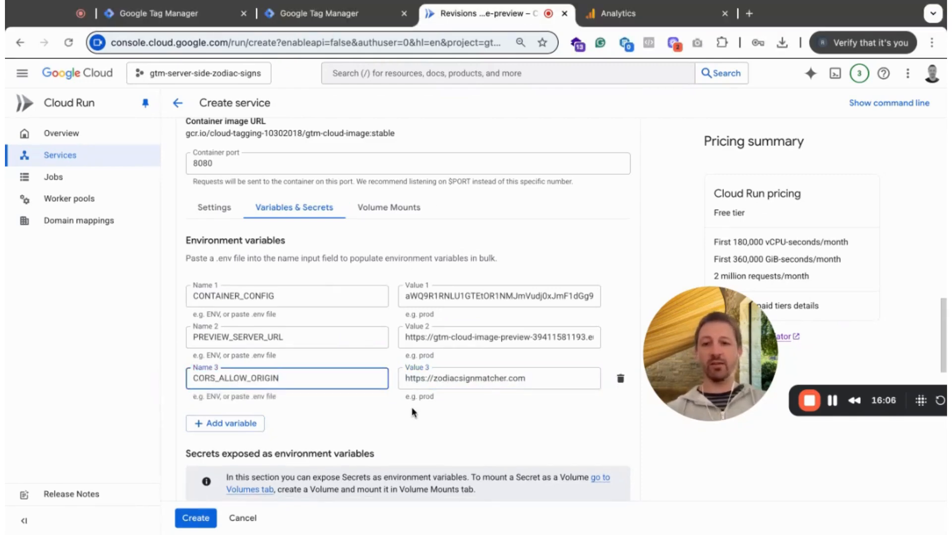
pyautogui.click(394, 331)
pyautogui.click(578, 346)
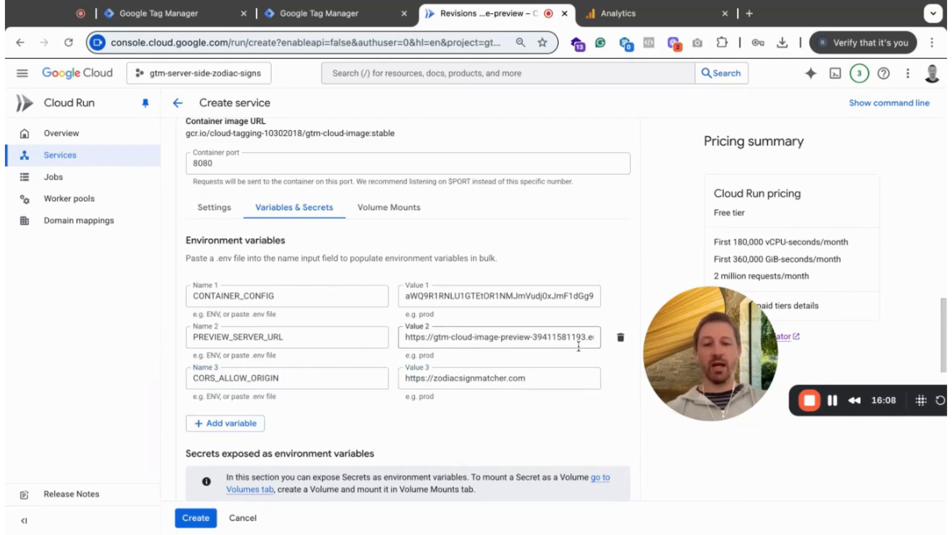
# - Create the gtm-cloud-image-production service with the remaining settings at their defaults and copy its URL
pyautogui.scroll(-5, 619, 391)
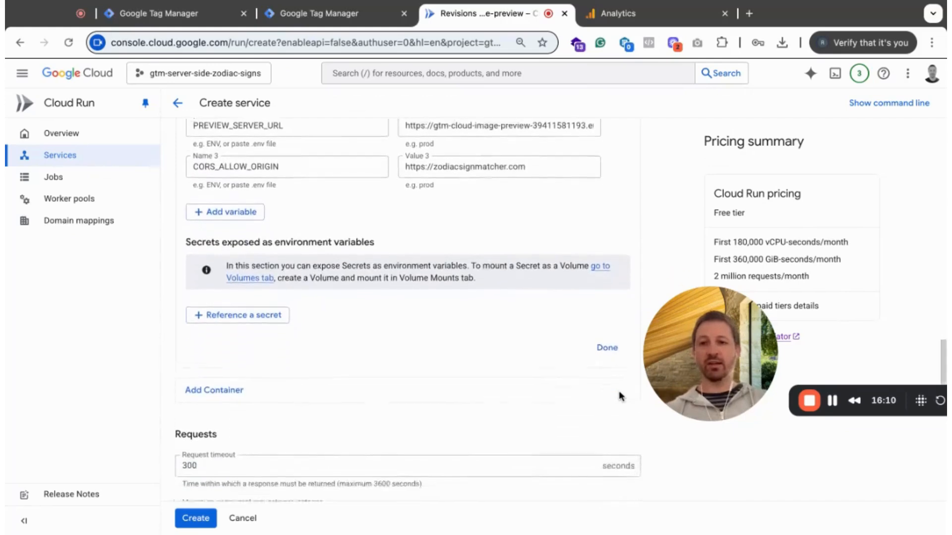
pyautogui.scroll(-12, 619, 391)
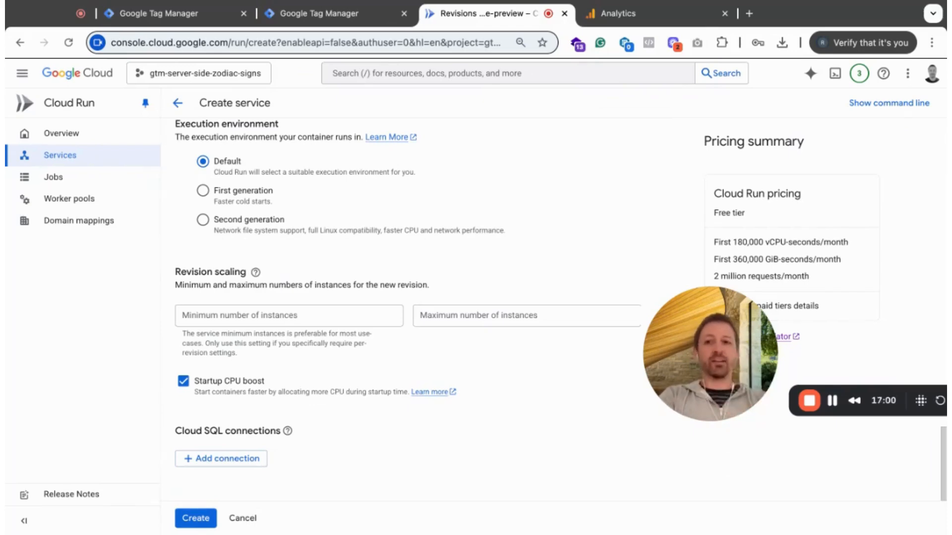
pyautogui.click(194, 518)
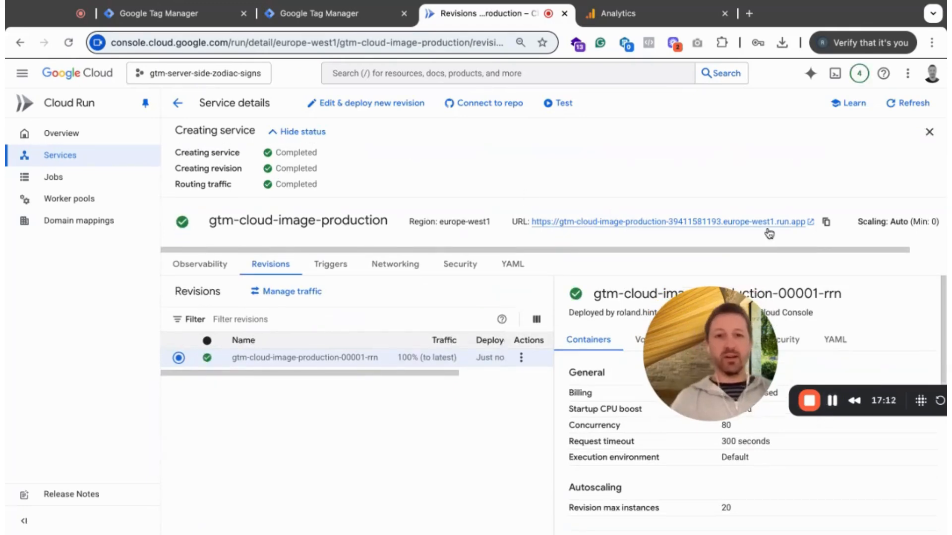
pyautogui.click(827, 224)
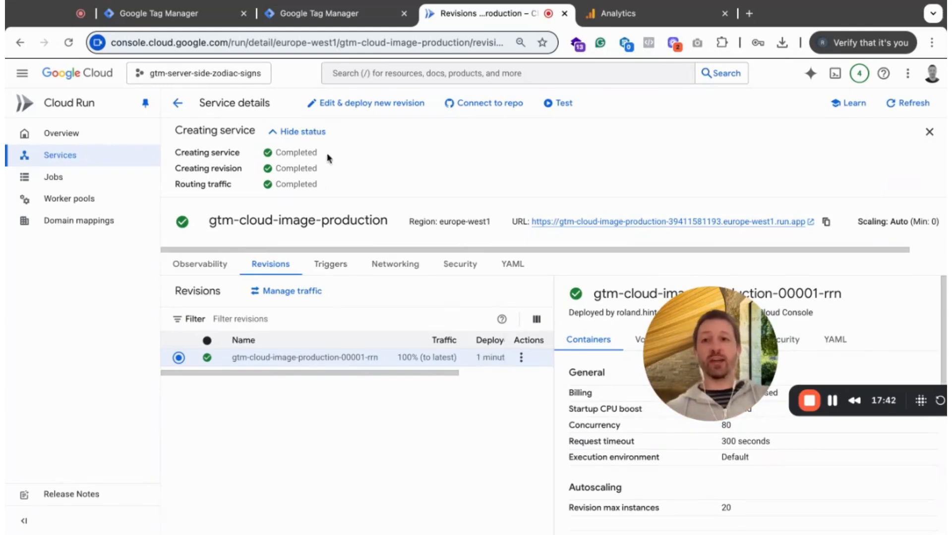
# - Switch to Tag Manager, reload the server container's workspace and check its manual tagging server provisioning option
pyautogui.click(306, 12)
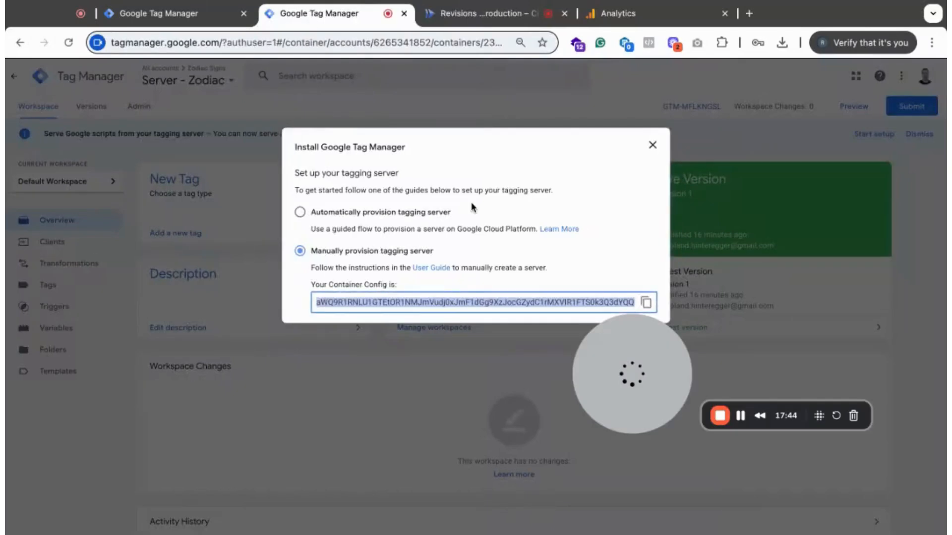
pyautogui.click(652, 145)
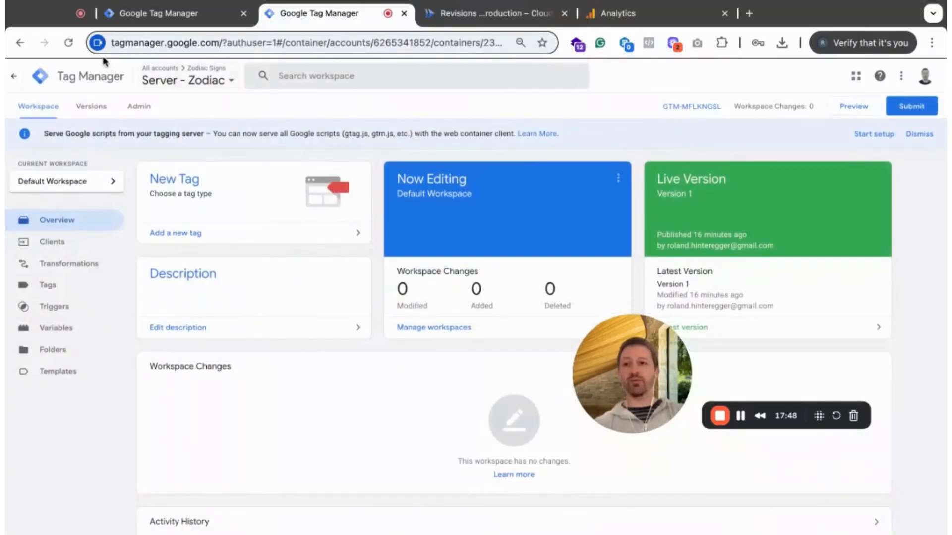
pyautogui.click(69, 42)
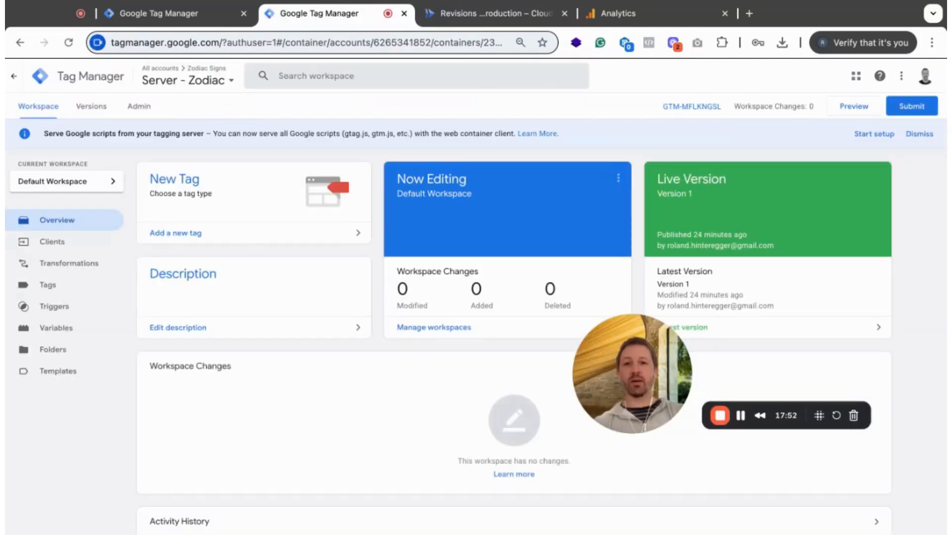
pyautogui.click(690, 107)
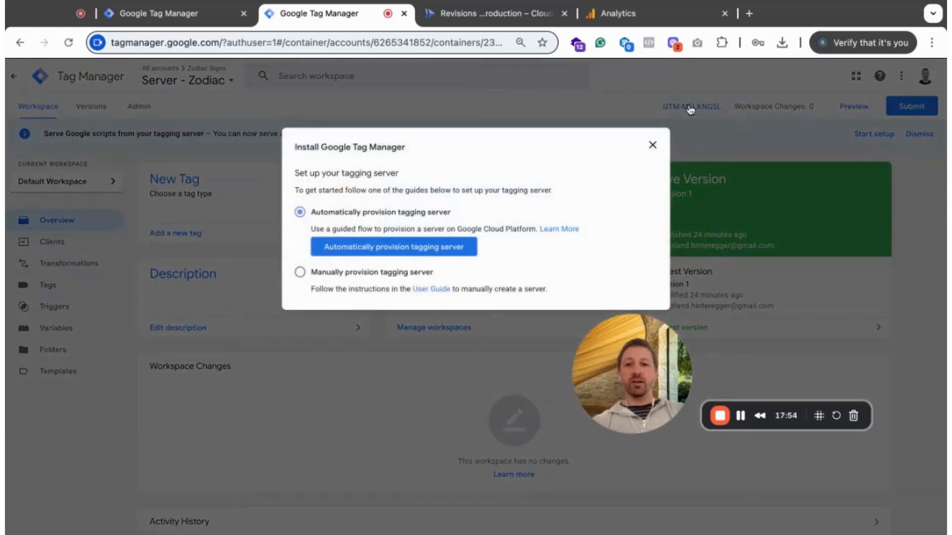
pyautogui.click(344, 272)
pyautogui.click(653, 145)
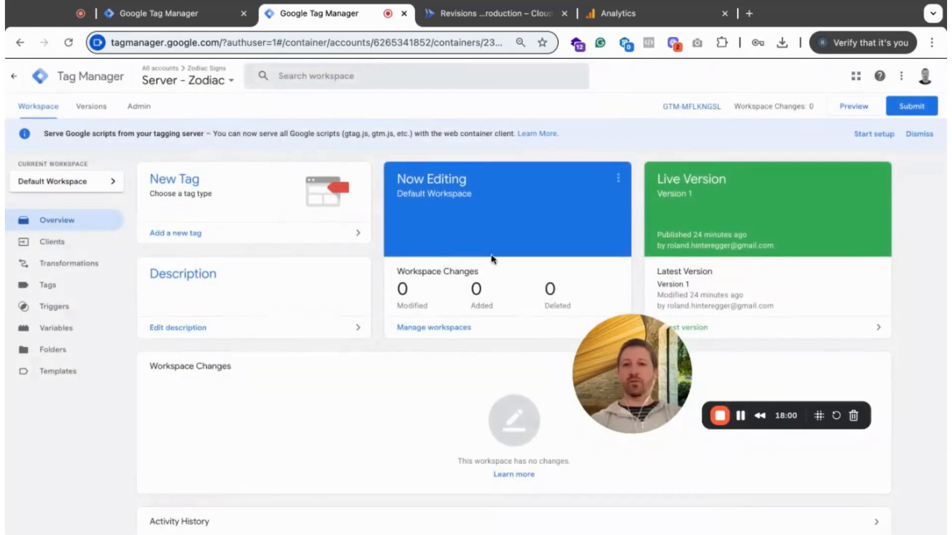
# - Add the gtm-cloud-image-production service's copied URL as a server container URL in the Server - Zodiac container settings and save
pyautogui.click(138, 108)
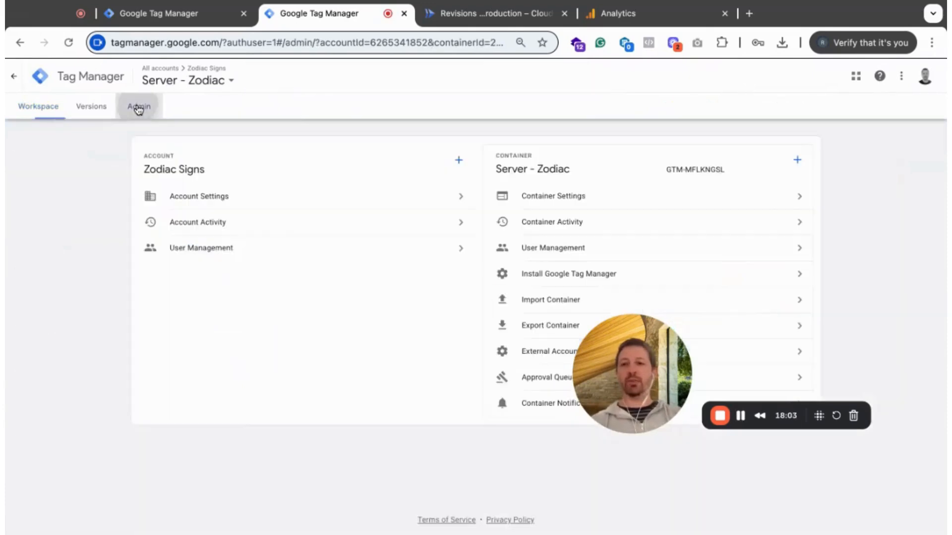
pyautogui.click(573, 198)
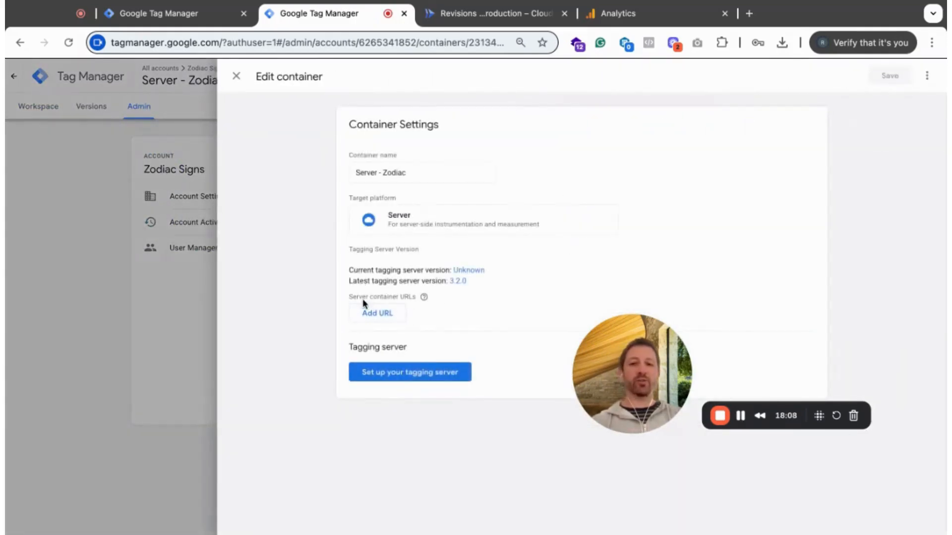
pyautogui.moveTo(362, 297); pyautogui.dragTo(415, 296)
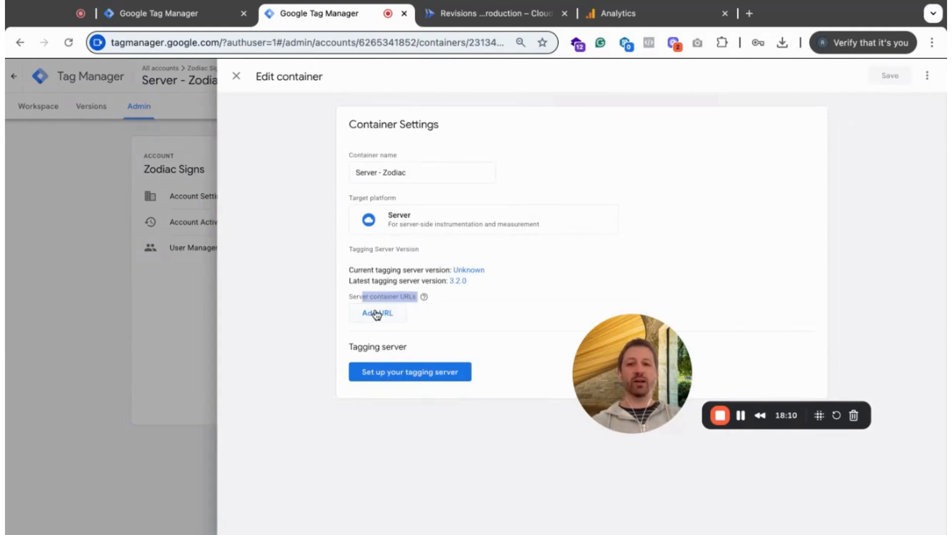
pyautogui.click(375, 314)
pyautogui.click(263, 259)
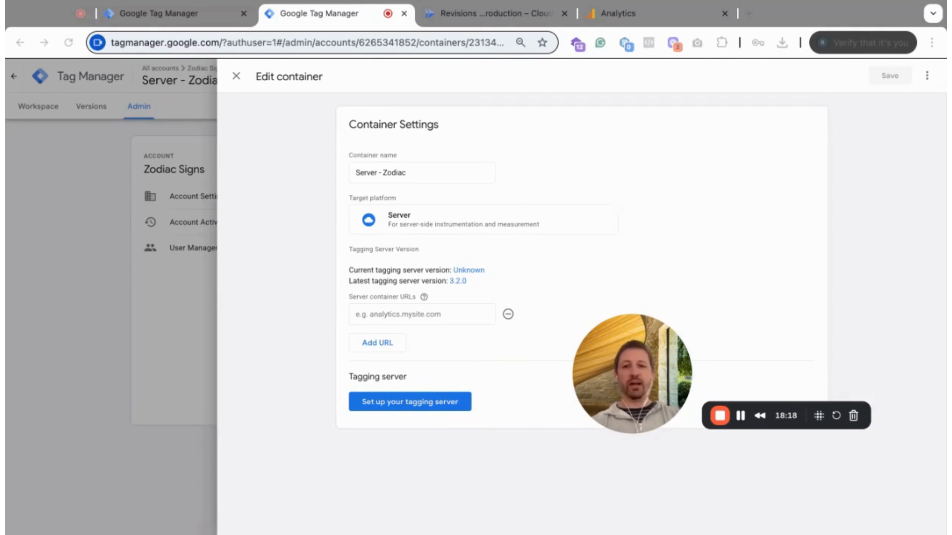
pyautogui.press('super+Tab')
pyautogui.click(388, 315)
pyautogui.press('super+v')
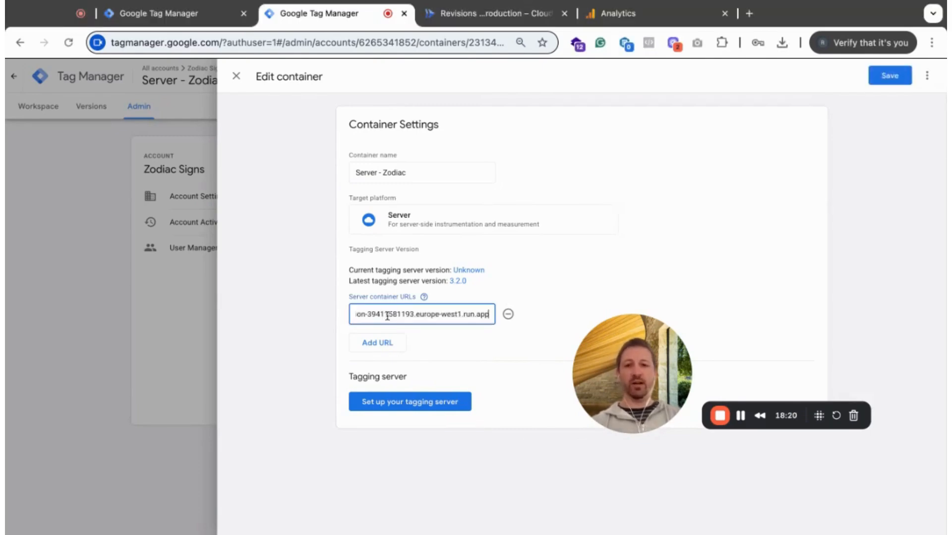
pyautogui.press('super+Left')
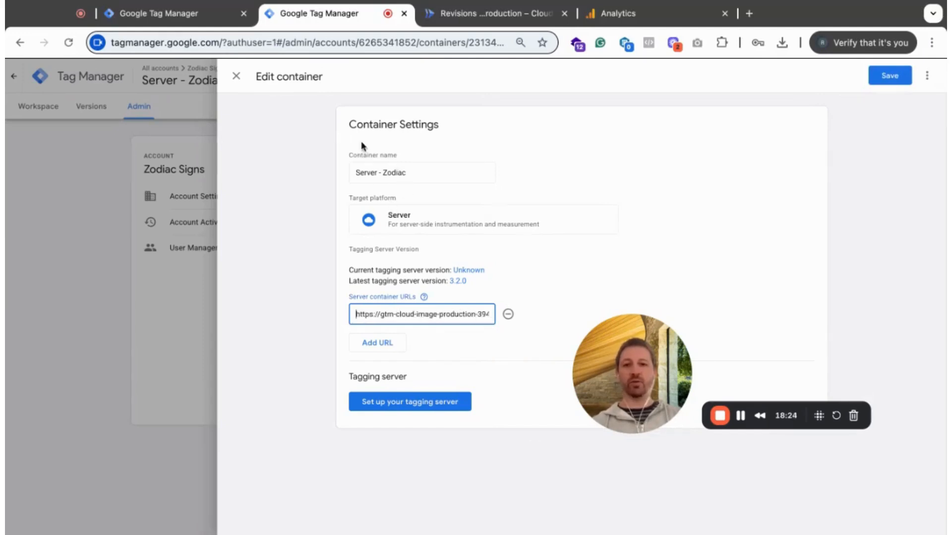
pyautogui.click(883, 79)
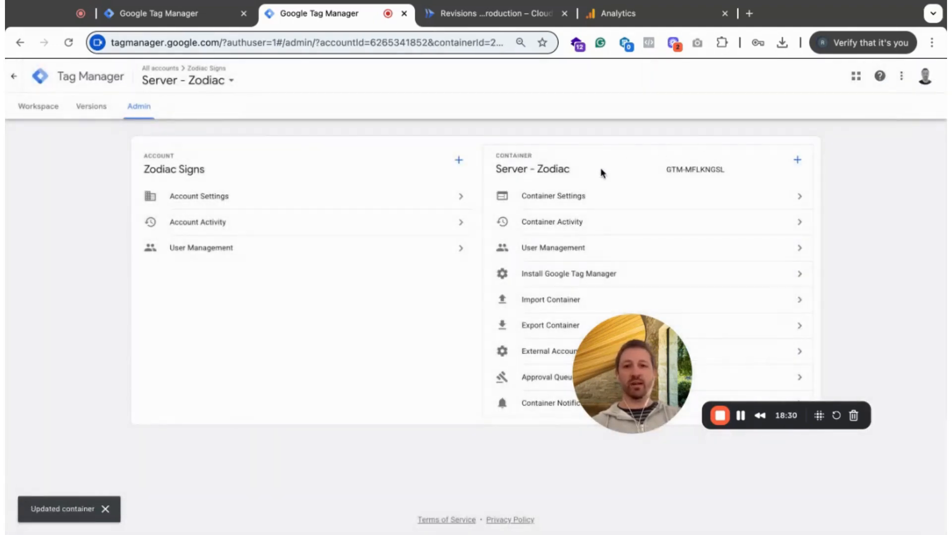
# - Reopen the Server - Zodiac container settings, check the tagging server's configuration status and close them
pyautogui.click(556, 196)
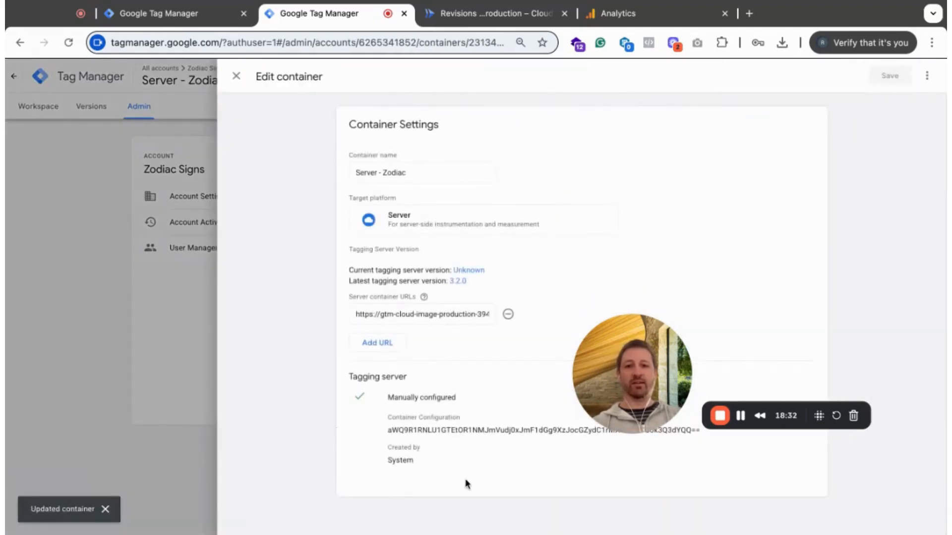
pyautogui.tripleClick(387, 430)
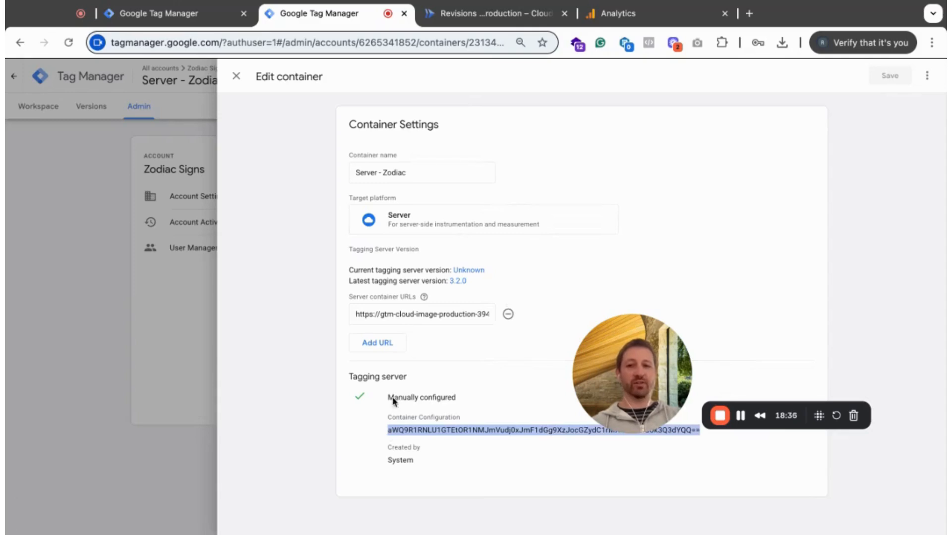
pyautogui.click(423, 433)
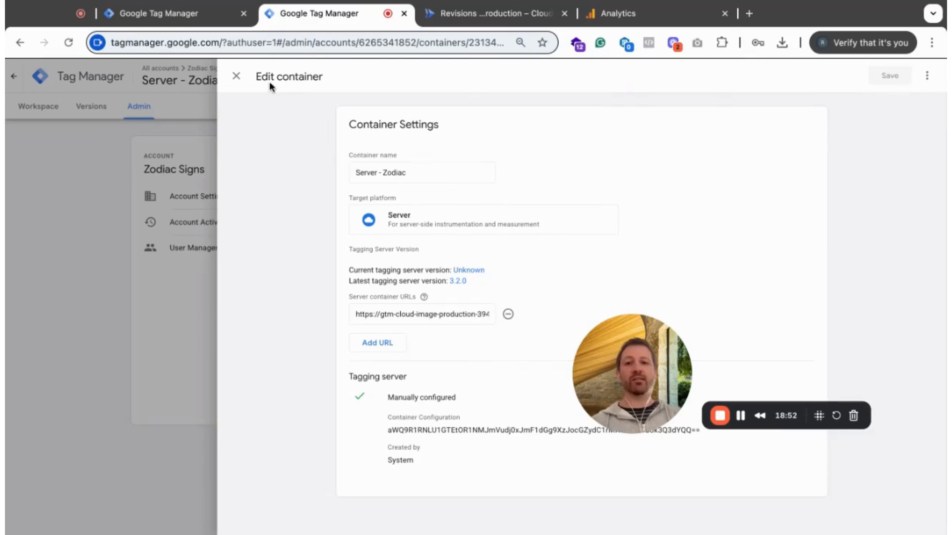
pyautogui.click(236, 75)
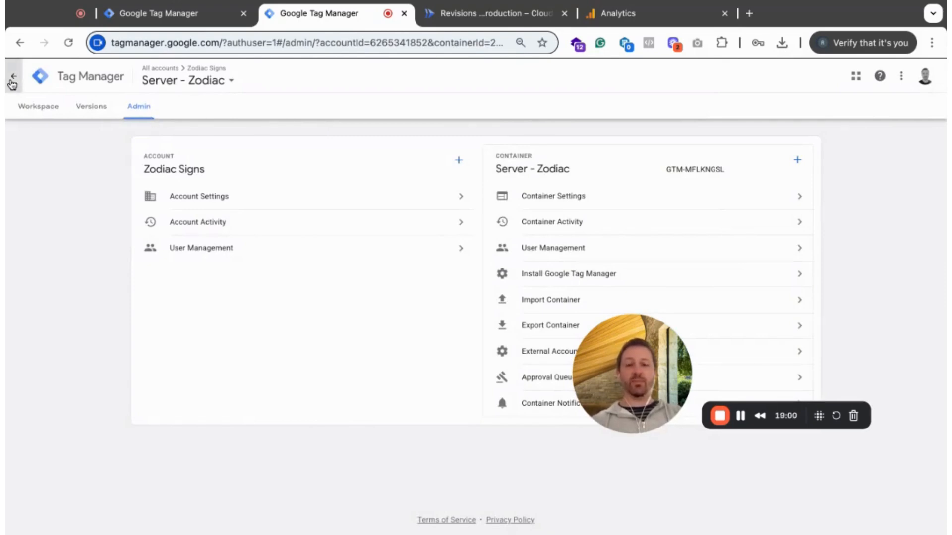
# - Return to the list of all accounts and open the Server - Zodiac container's workspace
pyautogui.click(13, 84)
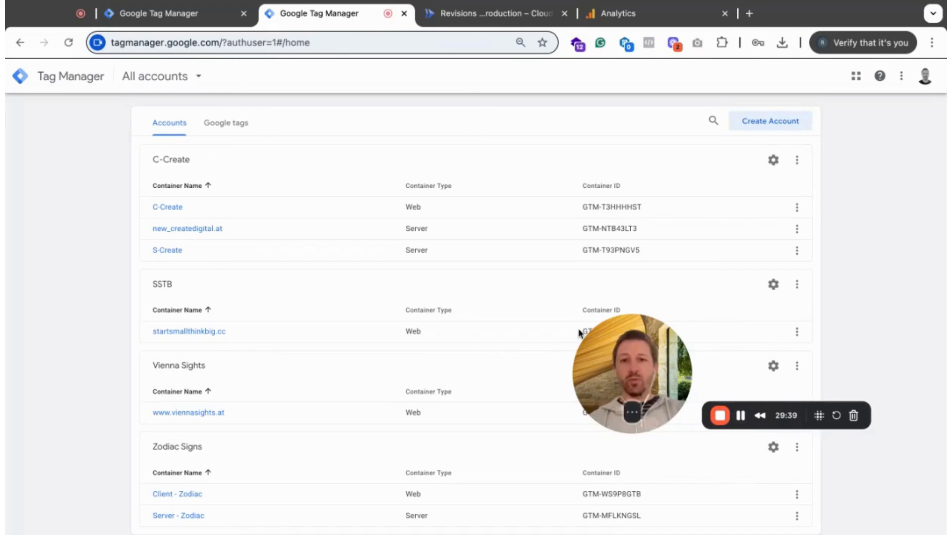
pyautogui.scroll(-3, 546, 276)
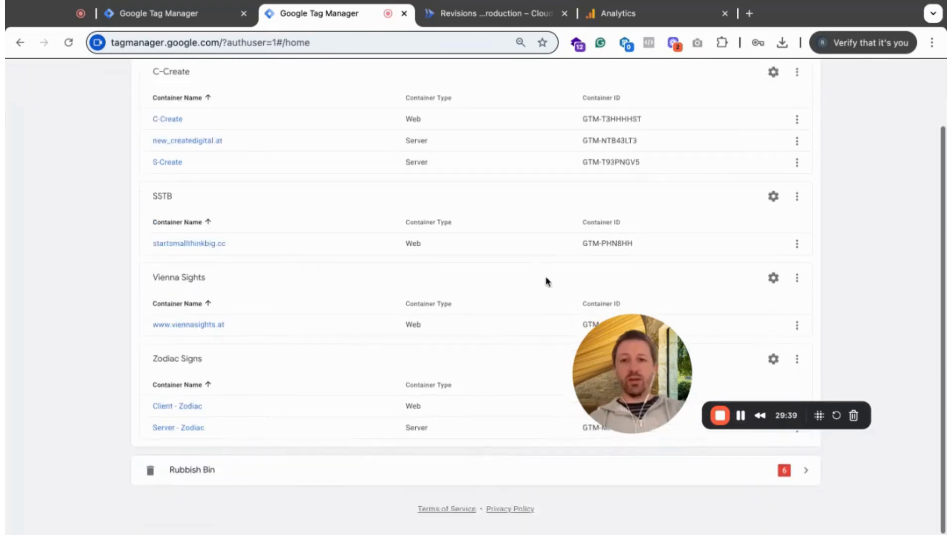
pyautogui.click(177, 441)
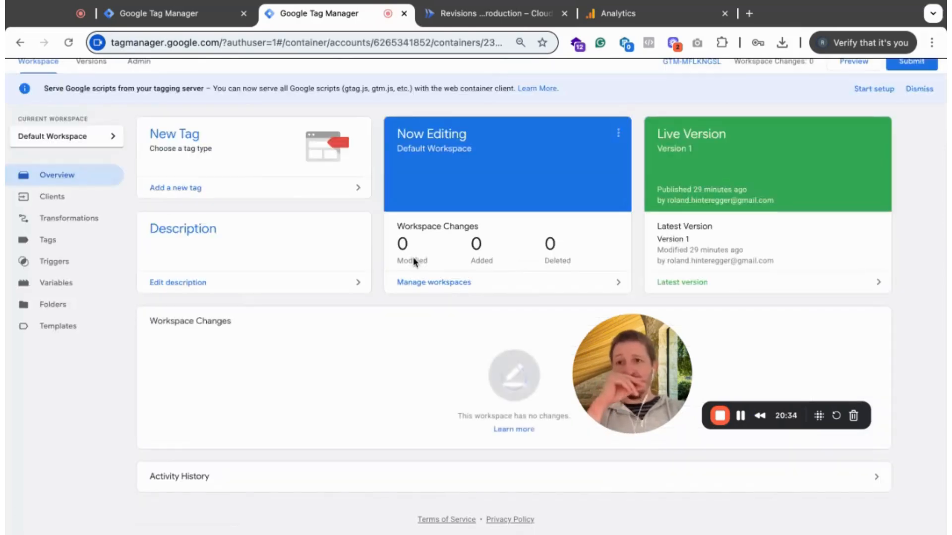
pyautogui.scroll(1, 304, 194)
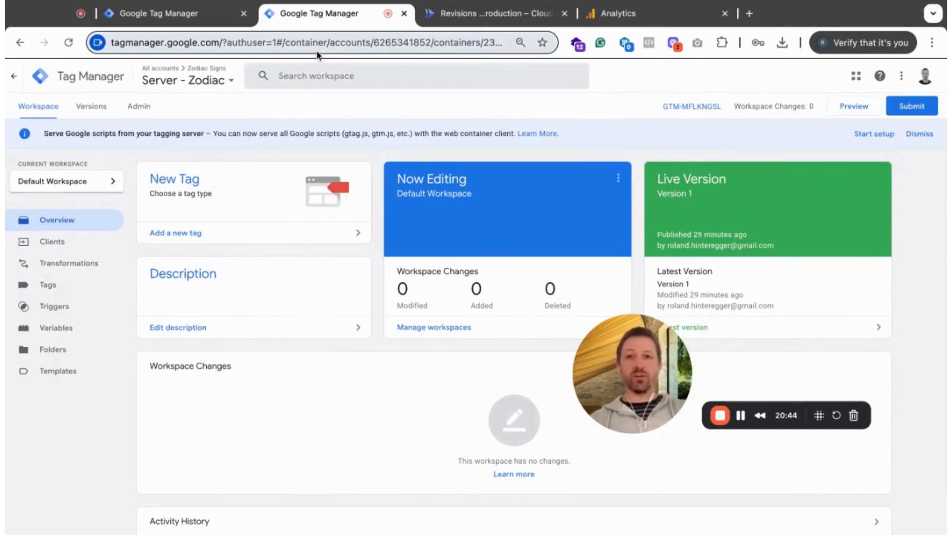
# - Edit the GA4 - Config Tag in the Client - Zodiac container and add a configuration parameter named server_container_url
pyautogui.click(158, 11)
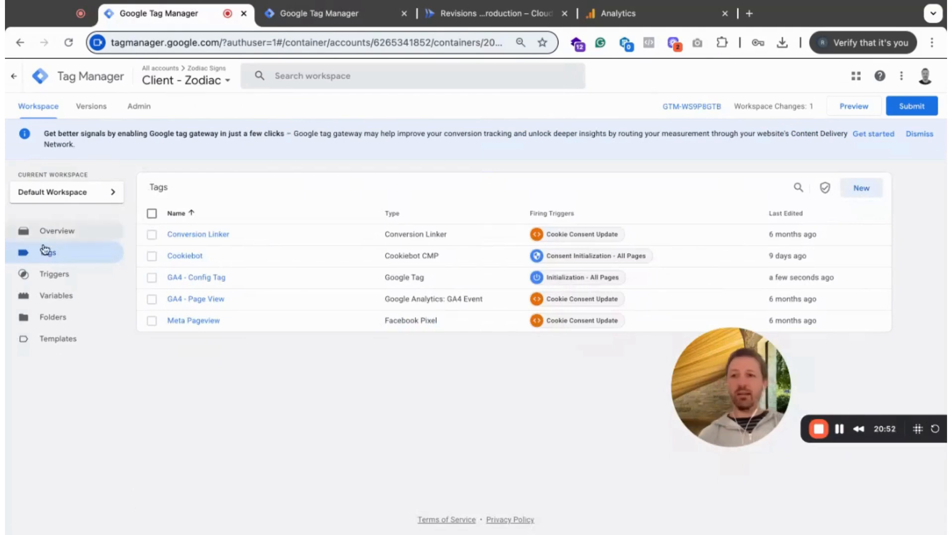
pyautogui.click(200, 278)
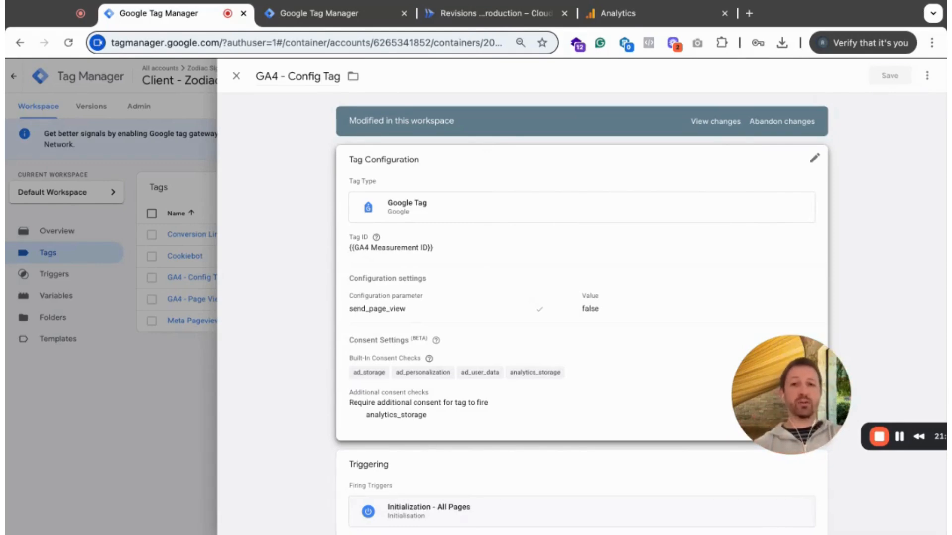
pyautogui.click(815, 159)
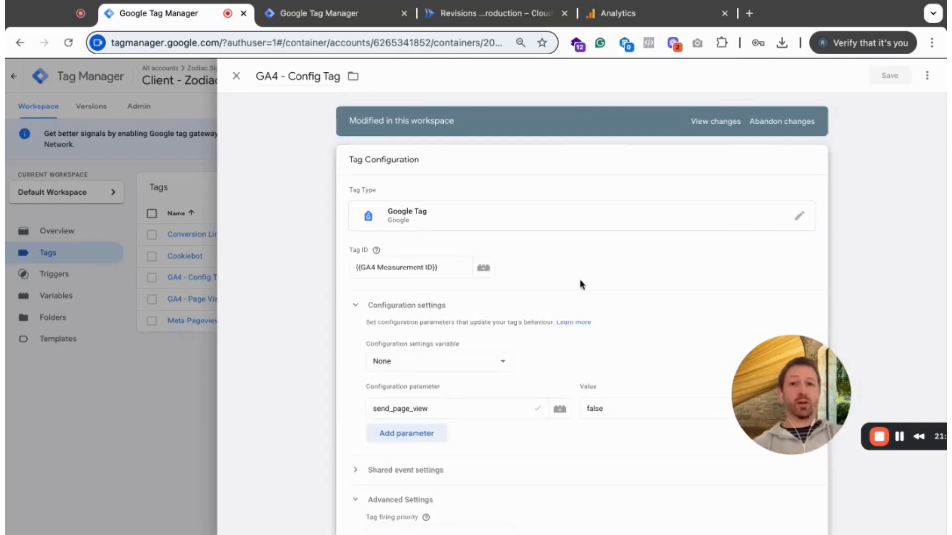
pyautogui.scroll(-2, 544, 394)
pyautogui.click(421, 330)
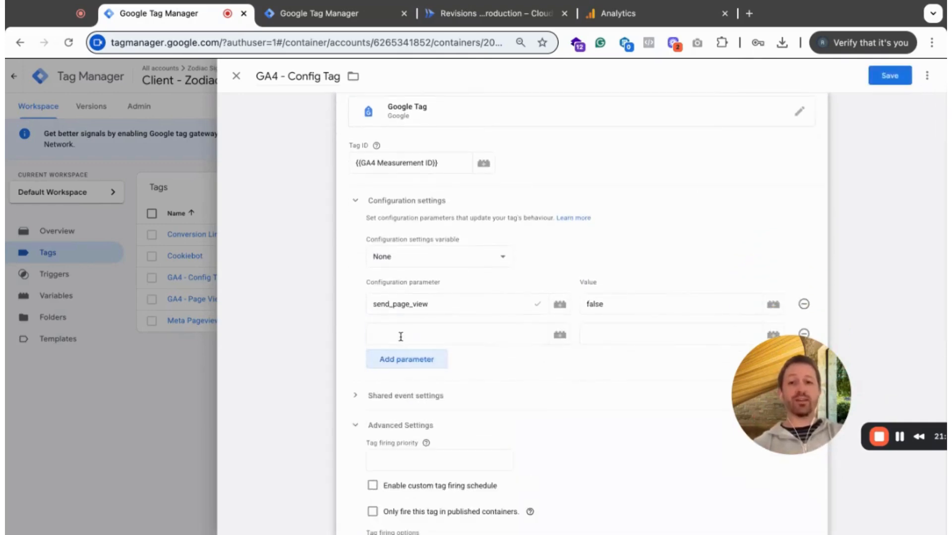
pyautogui.write('serv')
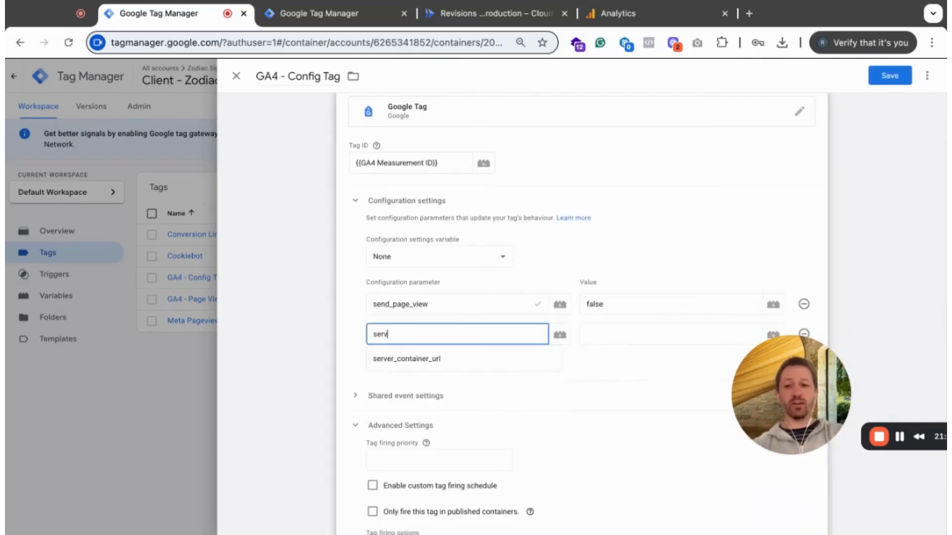
pyautogui.write('er_coo')
pyautogui.press('BackSpace')
pyautogui.press('BackSpace')
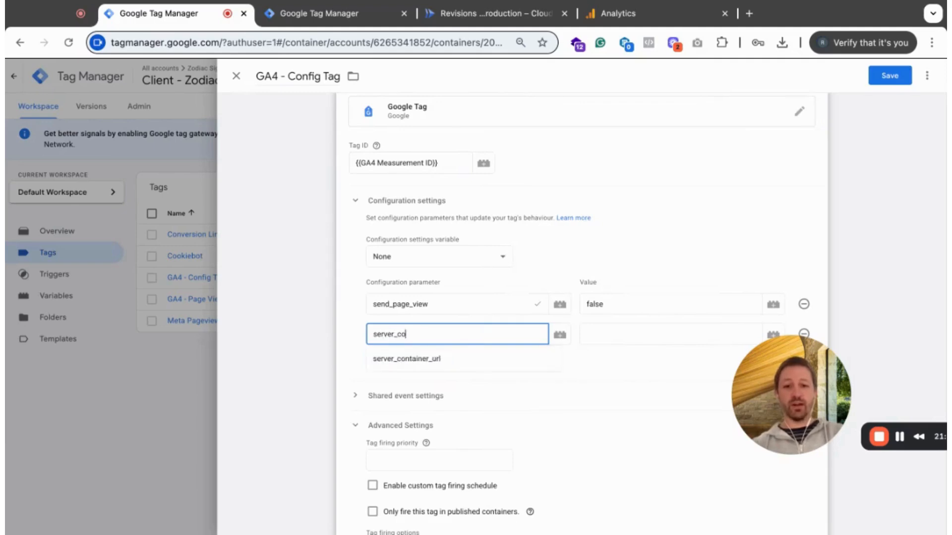
pyautogui.write('oon')
pyautogui.press('BackSpace')
pyautogui.press('BackSpace')
pyautogui.write('ntainer')
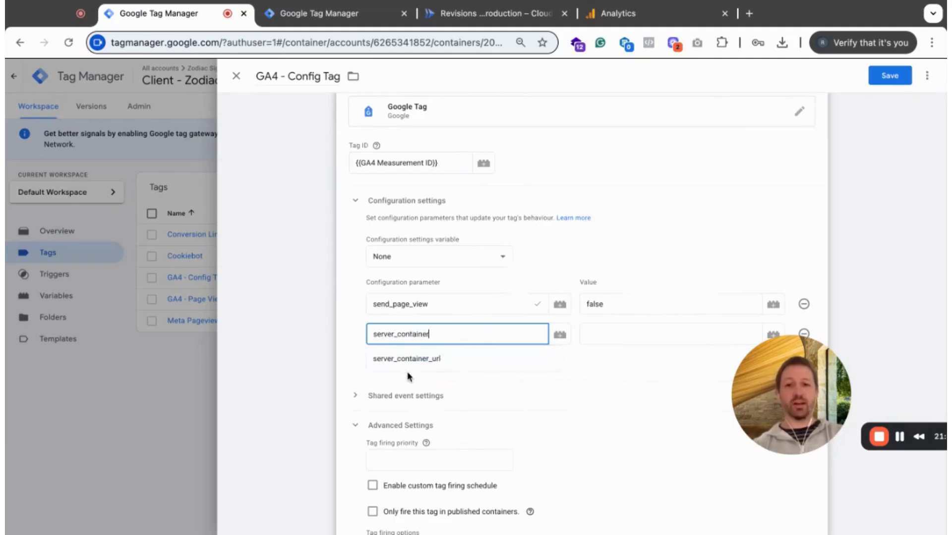
pyautogui.click(407, 361)
# - Set the server_container_url value to the gtm-cloud-image-production service's URL and save the GA4 - Config Tag
pyautogui.click(610, 334)
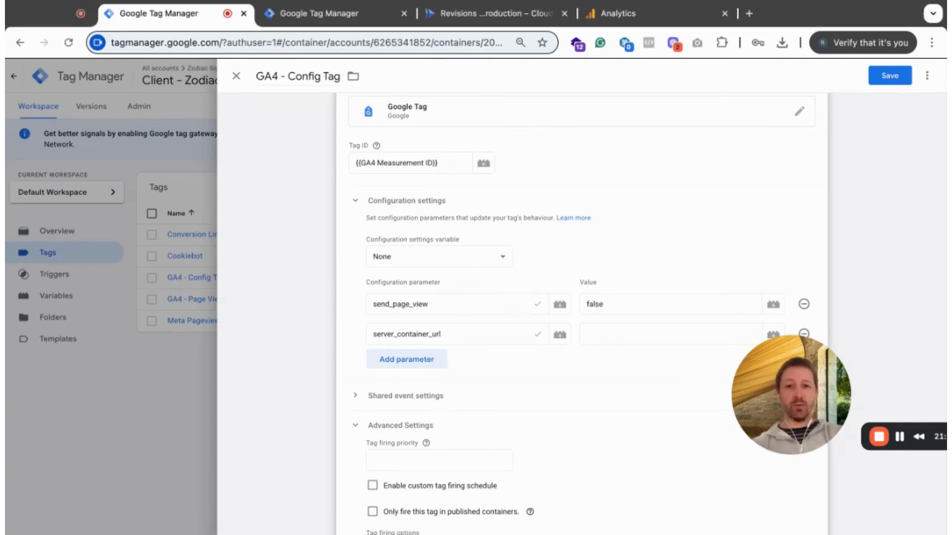
pyautogui.click(611, 334)
pyautogui.write('ge-production-39411581193.europe-west1.run.app')
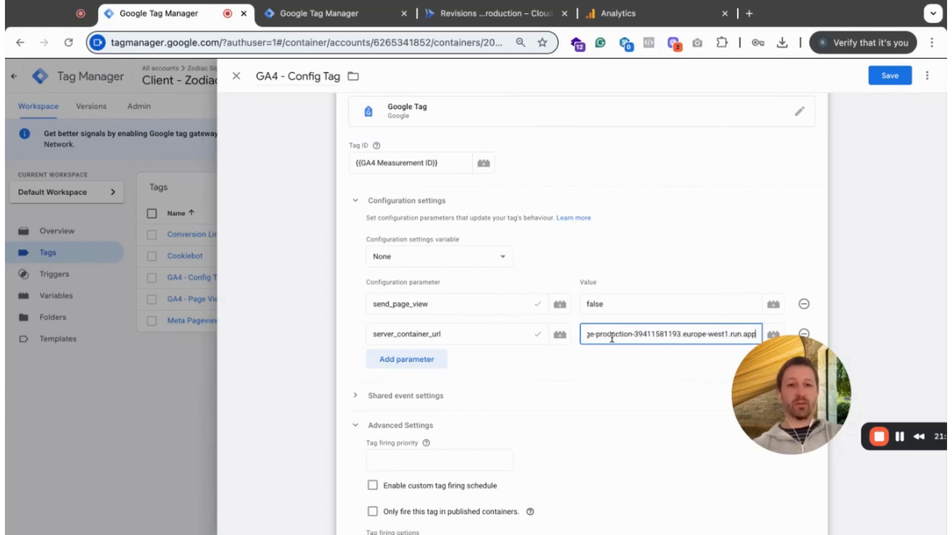
pyautogui.scroll(-8, 602, 382)
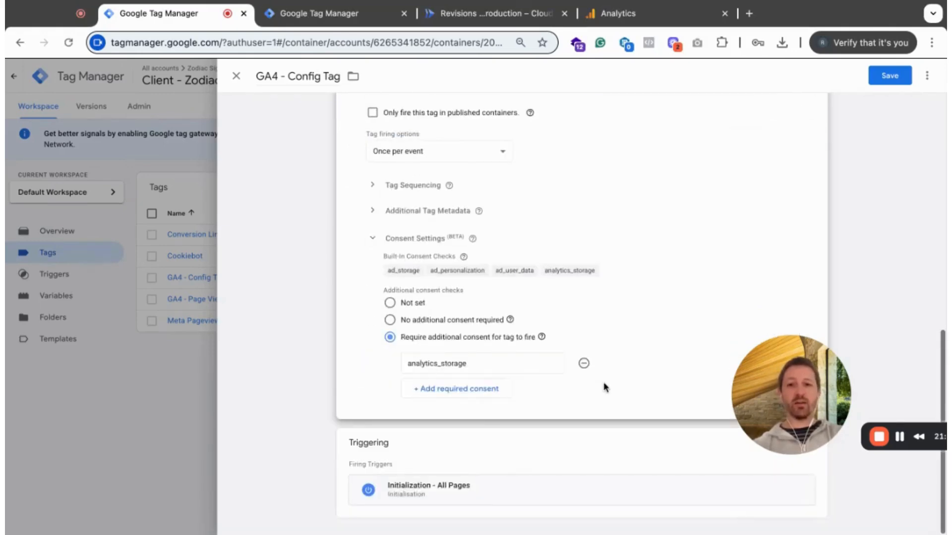
pyautogui.scroll(8, 603, 382)
pyautogui.click(890, 76)
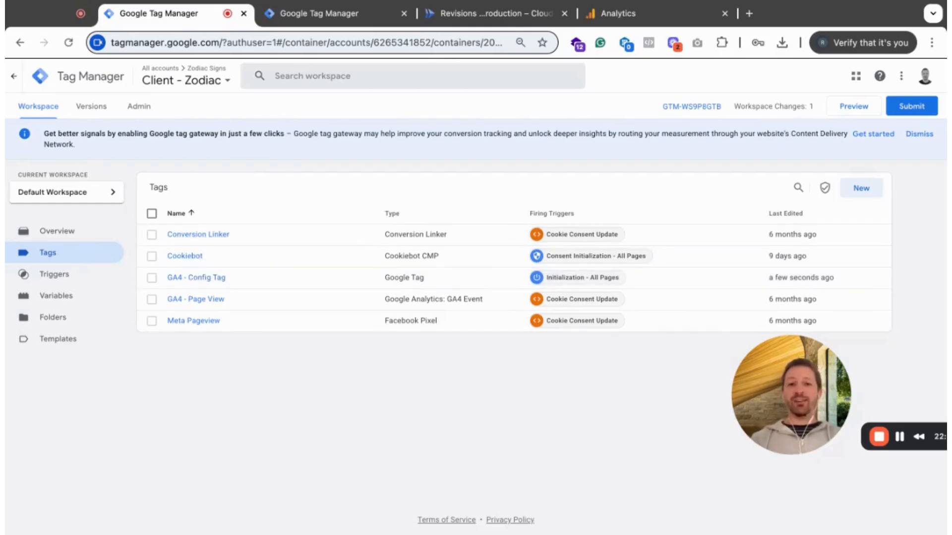
pyautogui.click(326, 11)
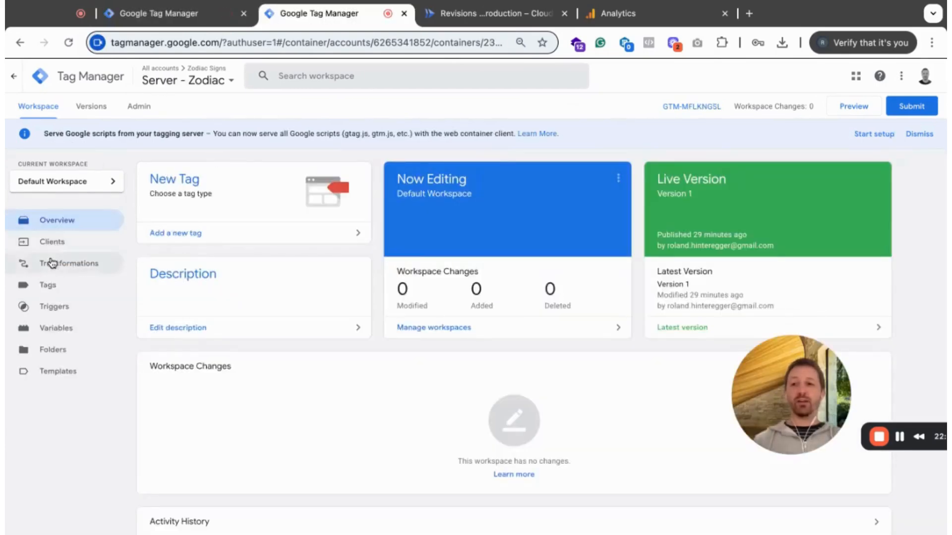
pyautogui.click(157, 13)
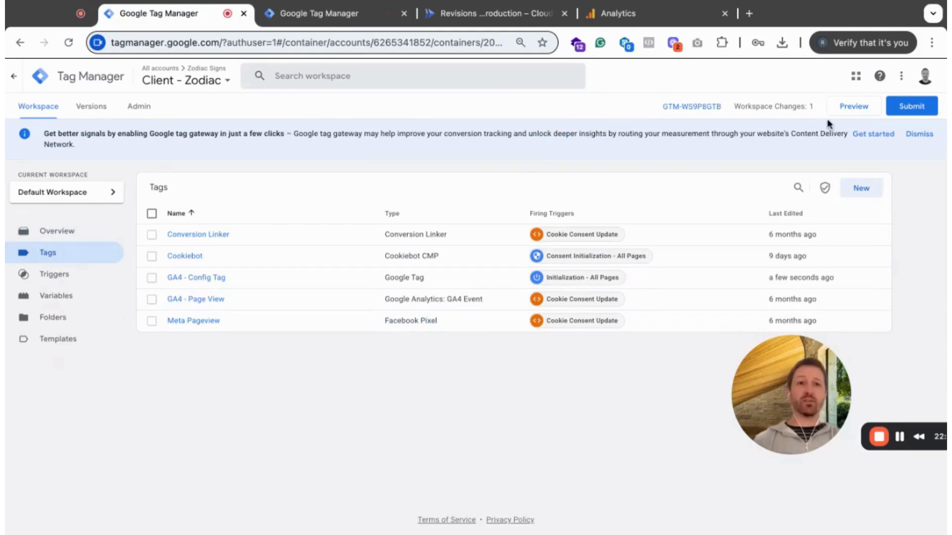
pyautogui.click(855, 110)
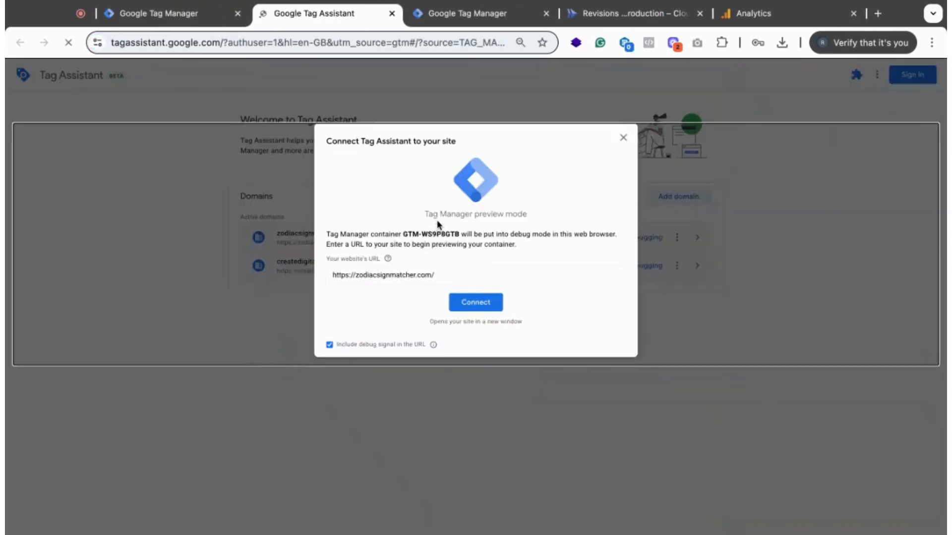
pyautogui.click(483, 304)
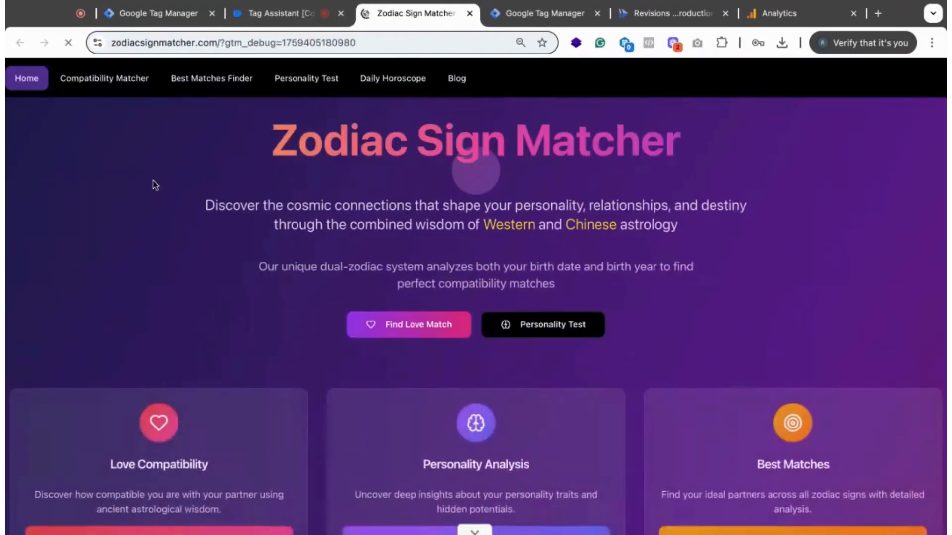
# - Reload the site with the browser's network log filtered to g/collect and examine the collect request's URL host
pyautogui.press('super+alt+i')
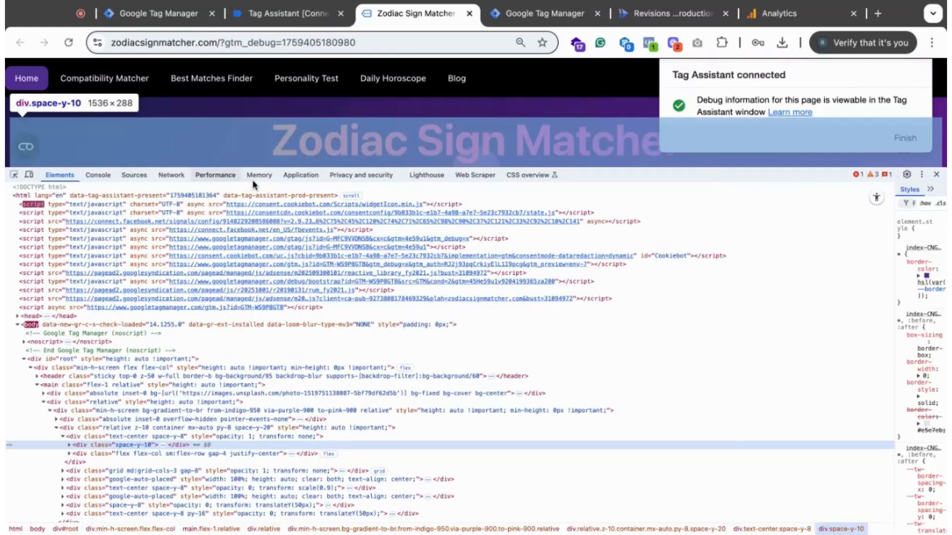
pyautogui.click(171, 175)
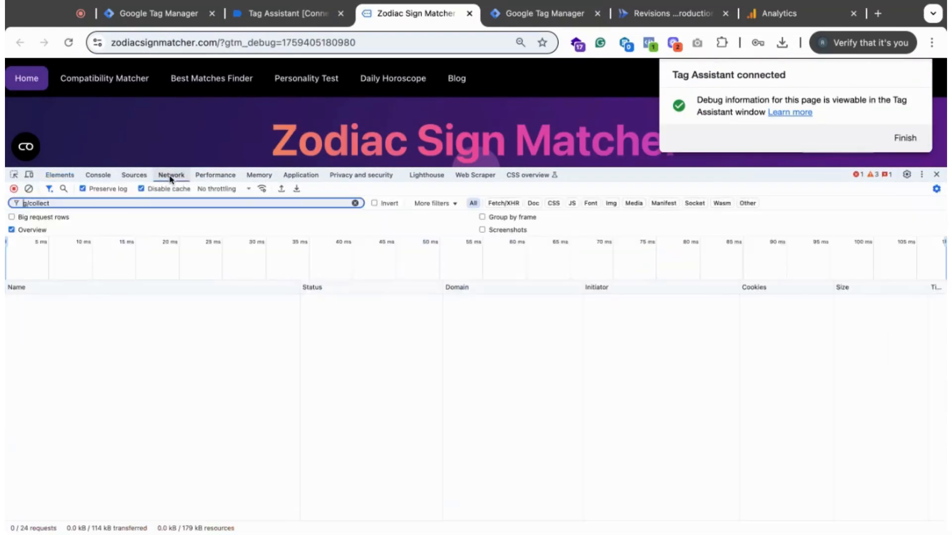
pyautogui.click(104, 201)
pyautogui.click(69, 42)
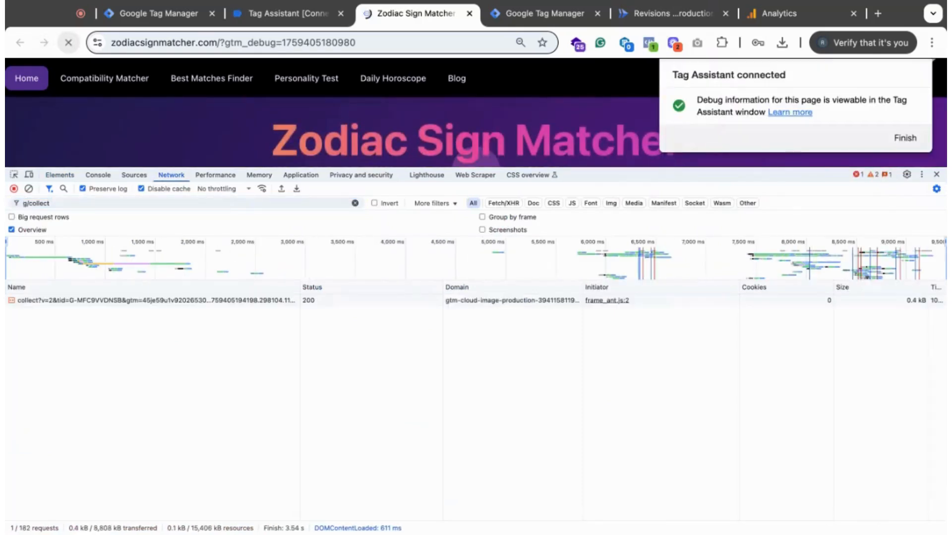
pyautogui.click(106, 300)
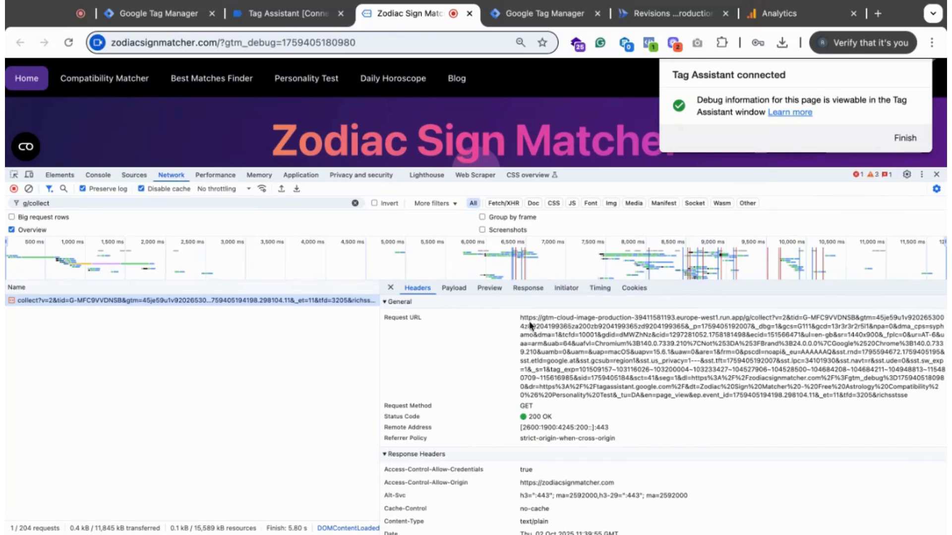
pyautogui.moveTo(520, 319)
pyautogui.mouseDown()
pyautogui.moveTo(749, 318)
pyautogui.moveTo(732, 327)
pyautogui.moveTo(749, 319)
pyautogui.mouseUp()
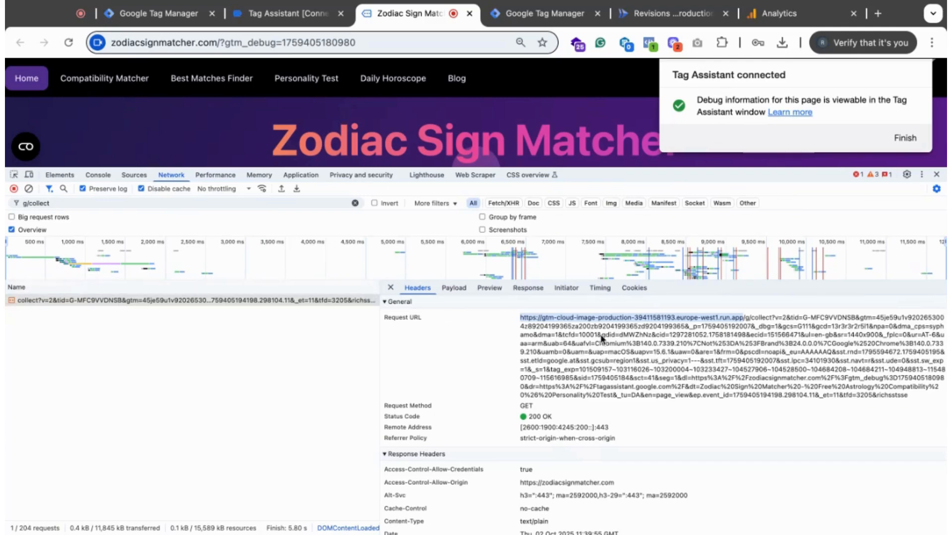
# - Examine the collect request's status and response headers and close the developer tools
pyautogui.scroll(-2, 706, 388)
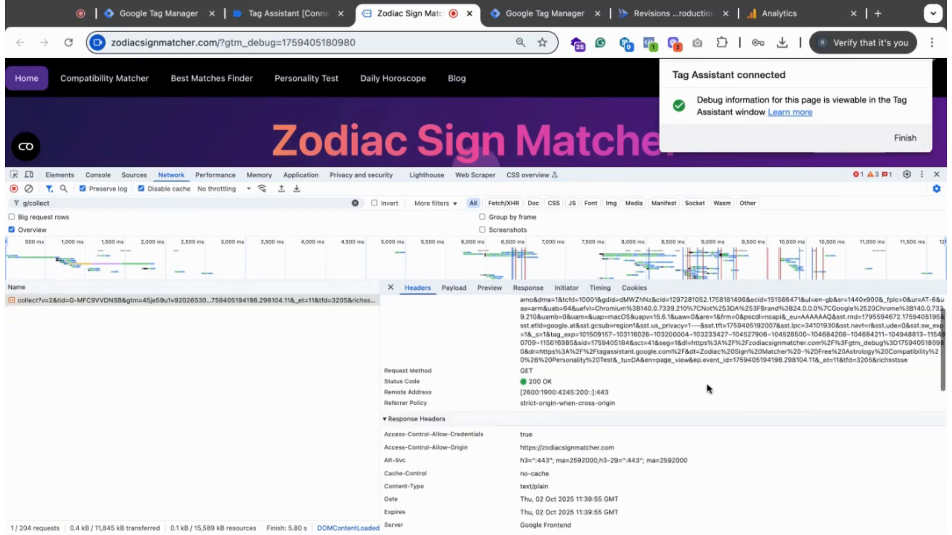
pyautogui.scroll(2, 707, 387)
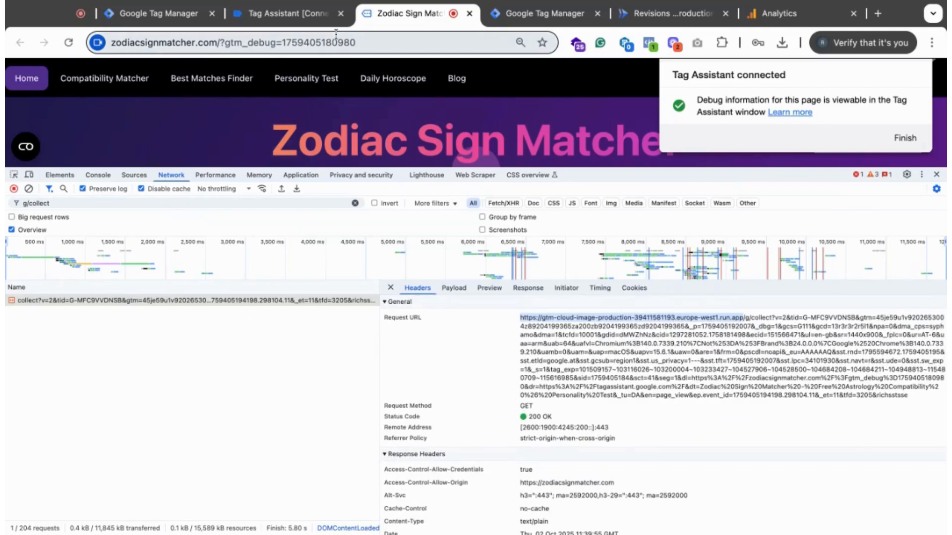
pyautogui.click(937, 174)
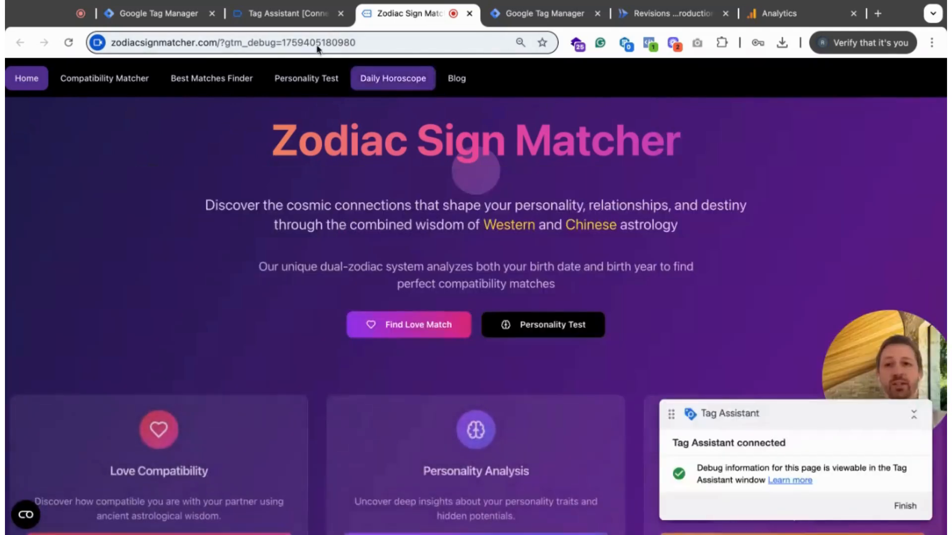
# - Close the Tag Assistant and Zodiac Sign Matcher preview pages and return to the Server - Zodiac container
pyautogui.click(165, 11)
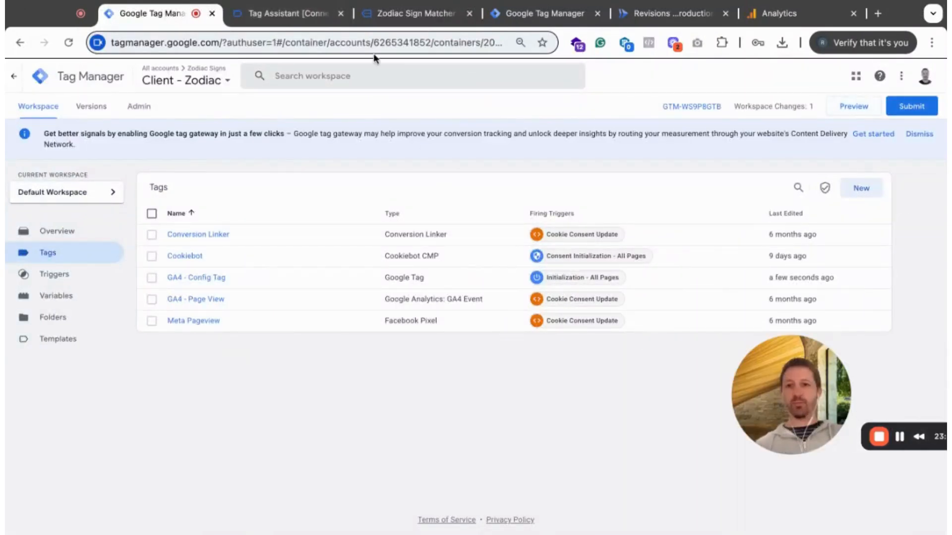
pyautogui.click(278, 14)
pyautogui.click(491, 251)
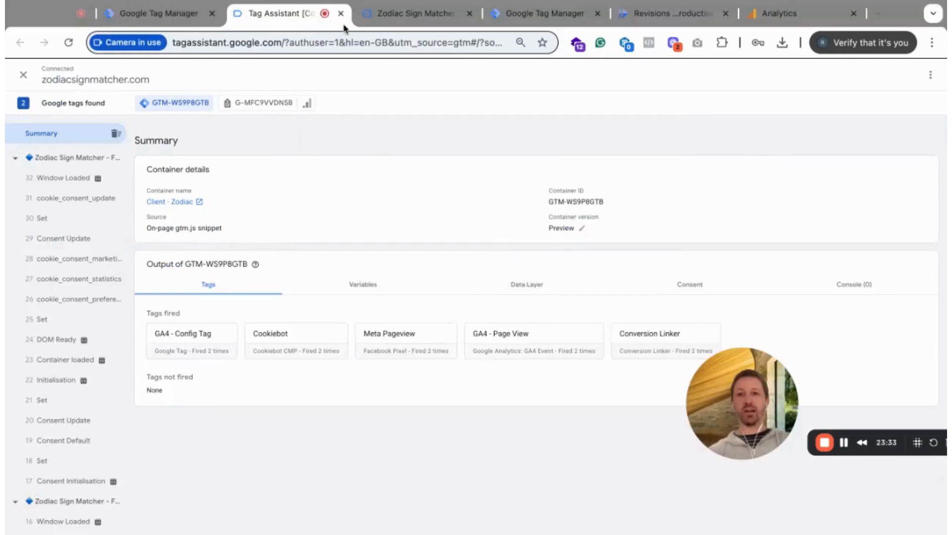
pyautogui.press('super+w')
pyautogui.click(391, 14)
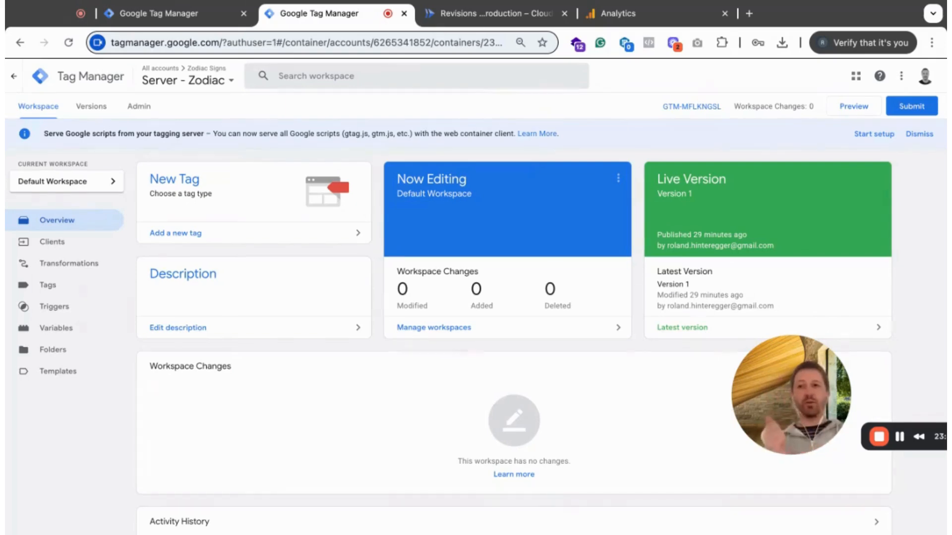
# - Rename the GA4 client in the Server - Zodiac container to GA4 Web Client and save it
pyautogui.click(188, 13)
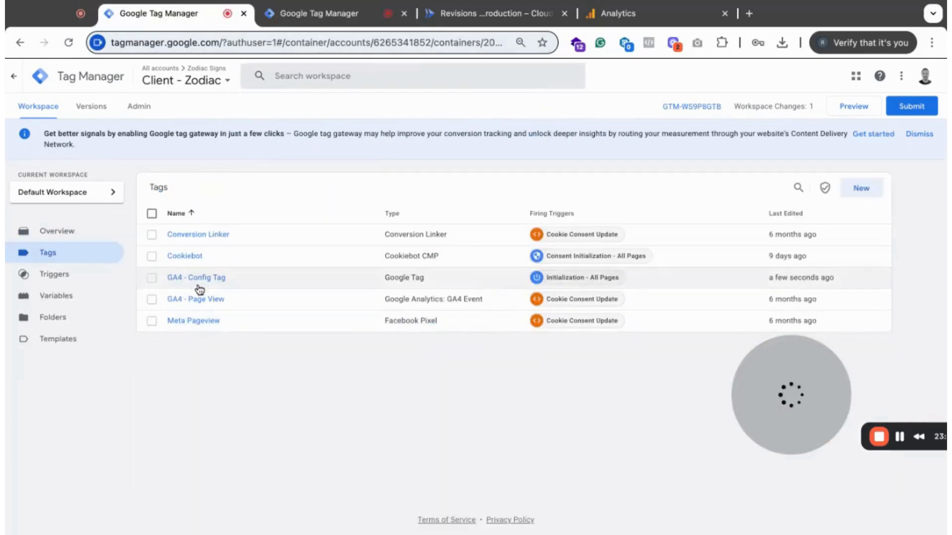
pyautogui.click(325, 13)
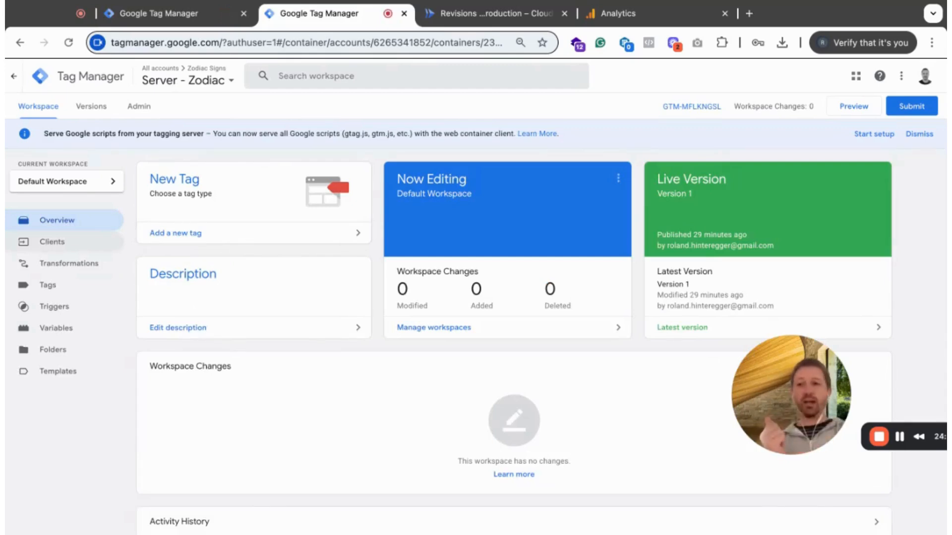
pyautogui.click(52, 241)
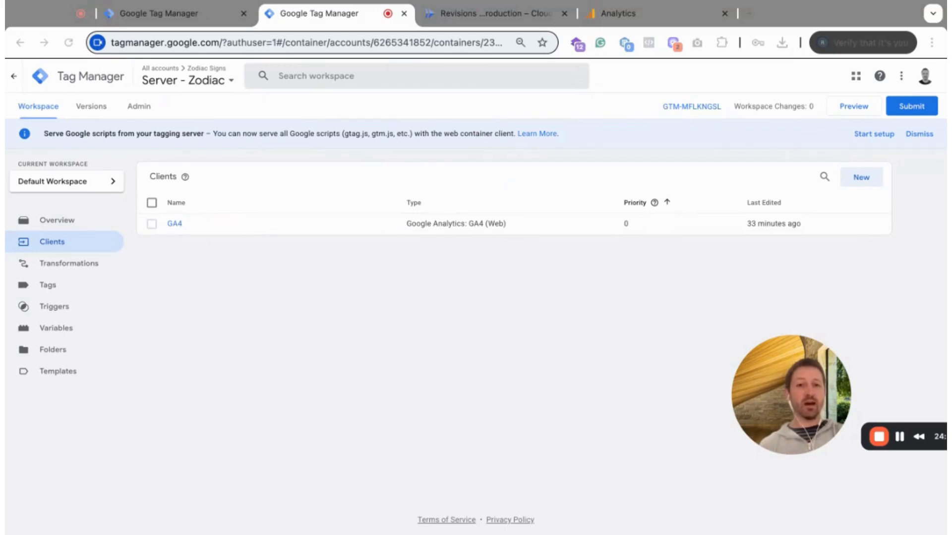
pyautogui.click(173, 225)
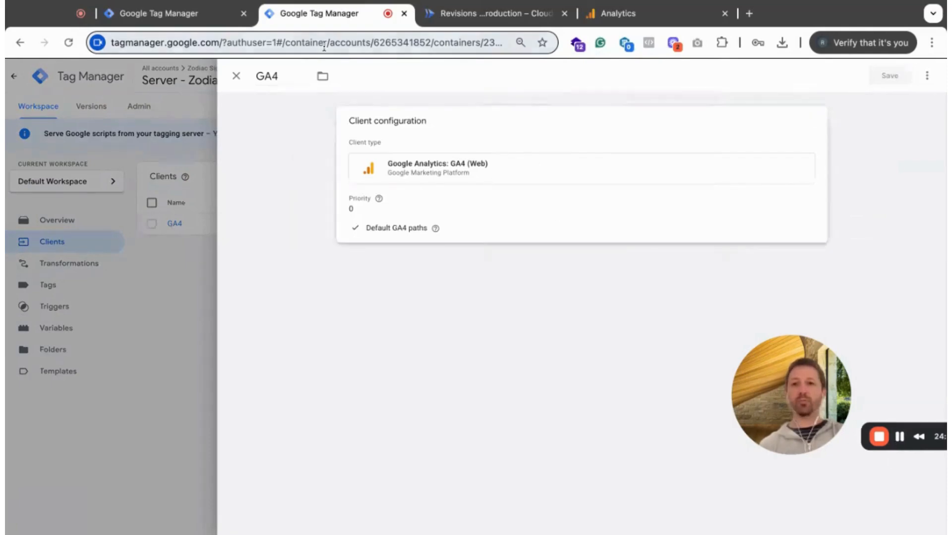
pyautogui.click(289, 76)
pyautogui.write('Web Client')
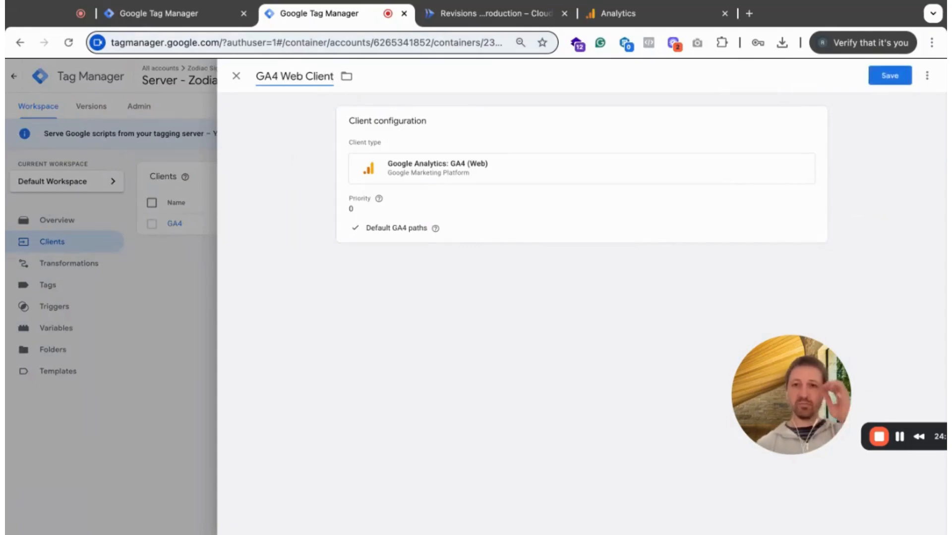
pyautogui.click(887, 78)
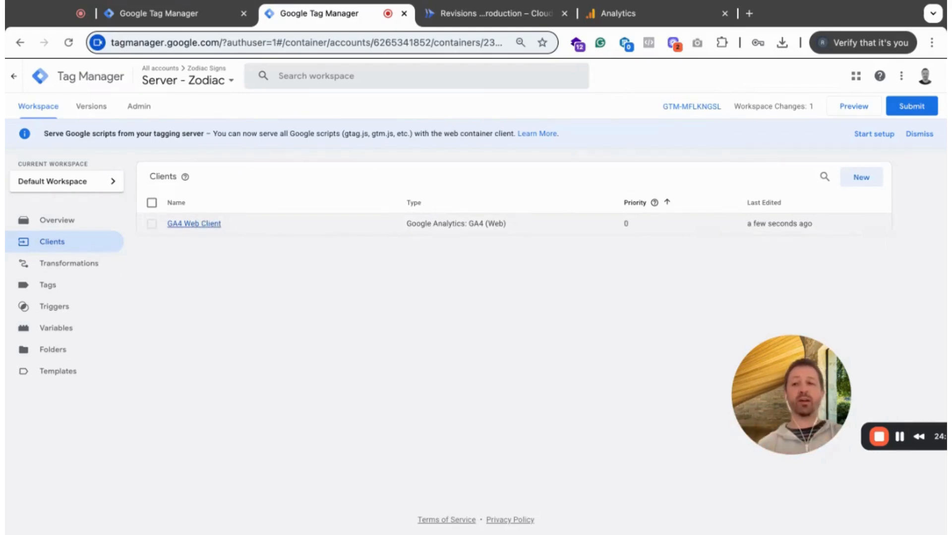
# - Create a new tag in the Server - Zodiac container and name it All GA4 Events
pyautogui.click(51, 287)
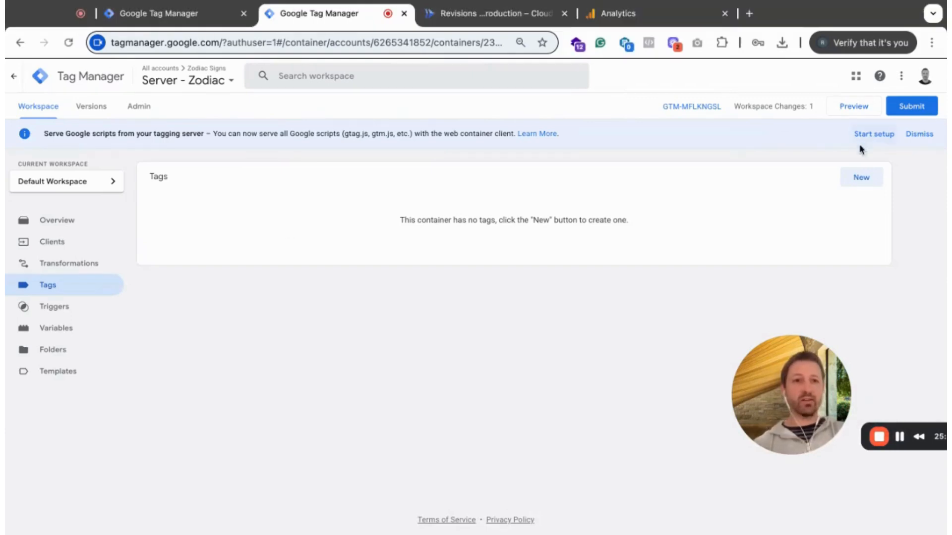
pyautogui.click(856, 177)
pyautogui.click(301, 77)
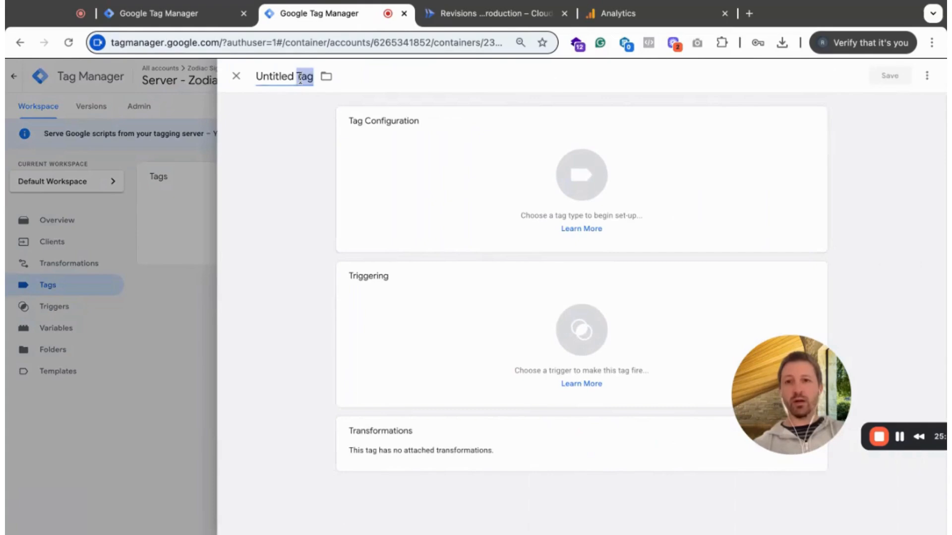
pyautogui.write('All')
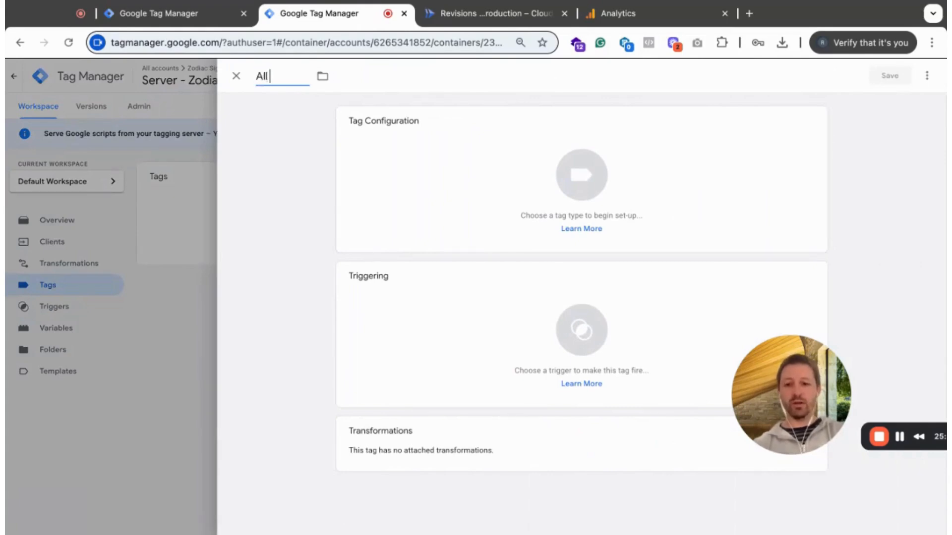
pyautogui.write(' GA4 Events')
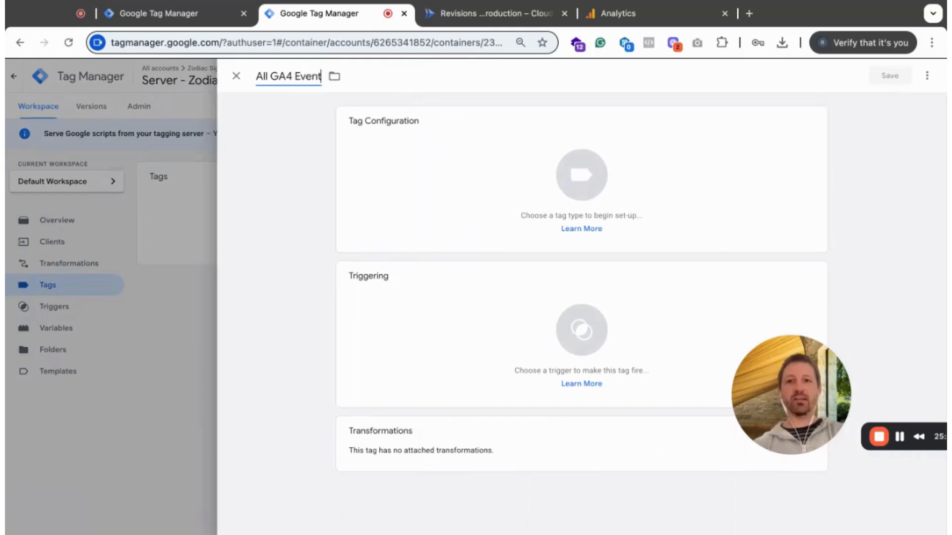
# - Set the tag type to Google Analytics: GA4 and enter the measurement ID G-MFC9VVDNSB
pyautogui.click(510, 171)
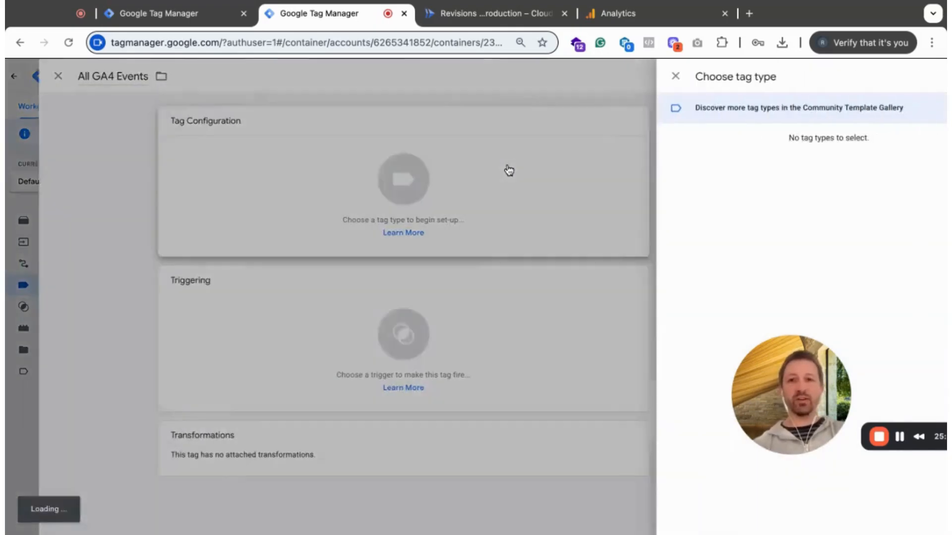
pyautogui.click(683, 176)
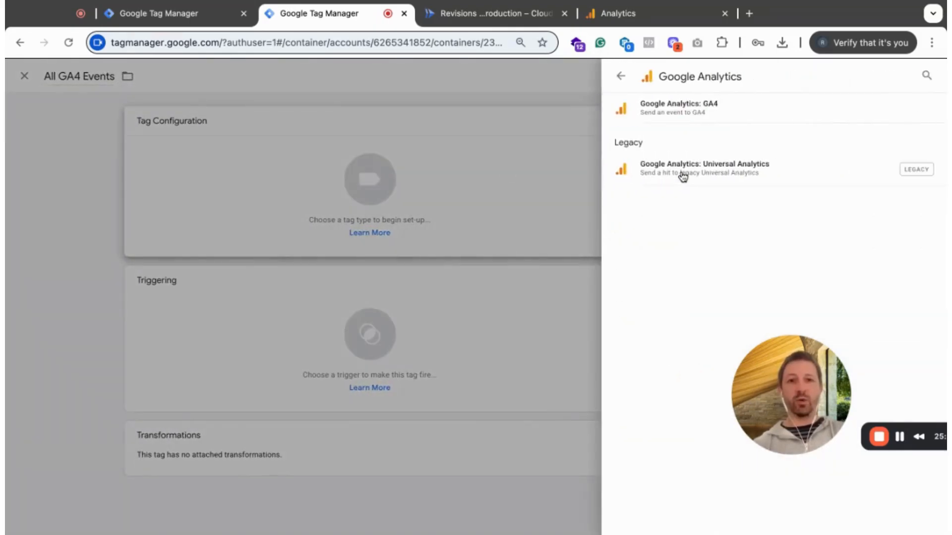
pyautogui.click(671, 116)
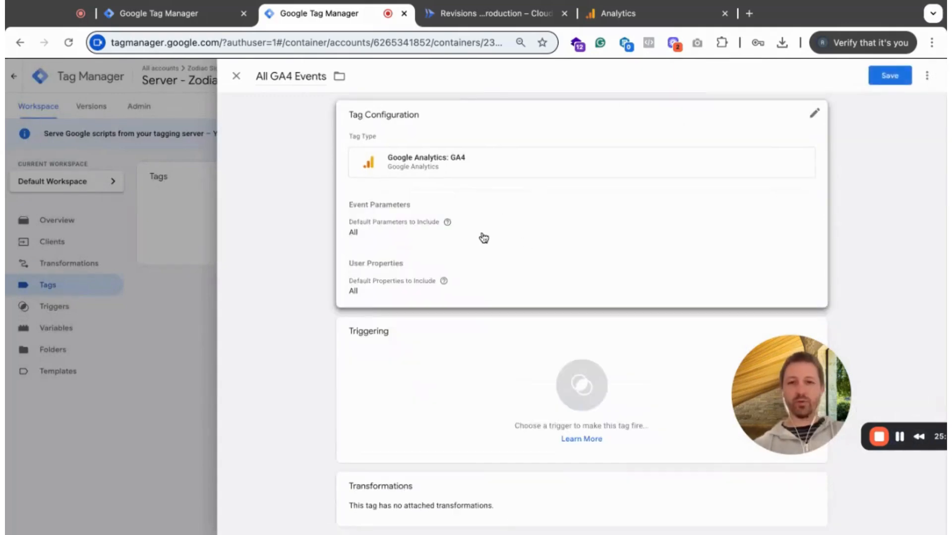
pyautogui.click(408, 221)
pyautogui.write('G-MFC9VVDNSB')
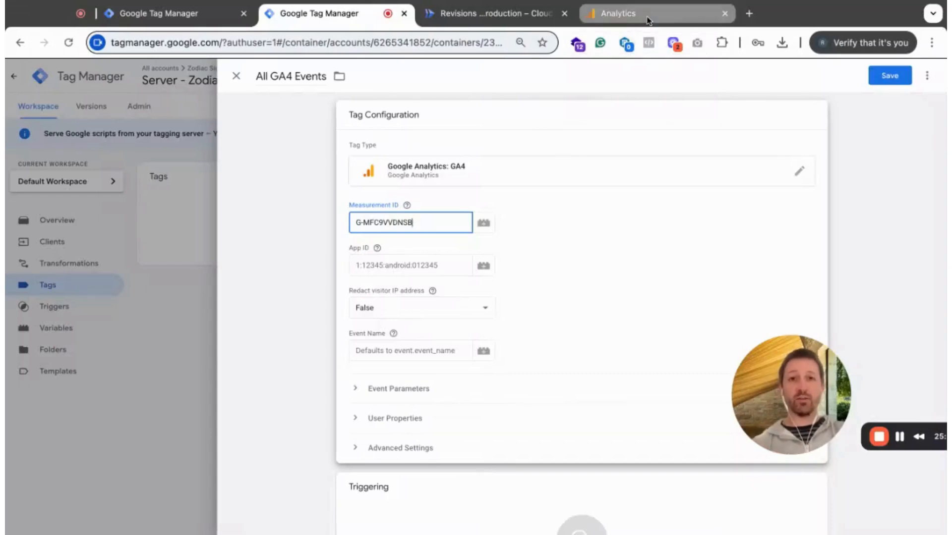
# - Switch to Google Analytics, copy the measurement ID from the Zodiac Signs web stream's details and return to the All GA4 Events tag
pyautogui.click(619, 14)
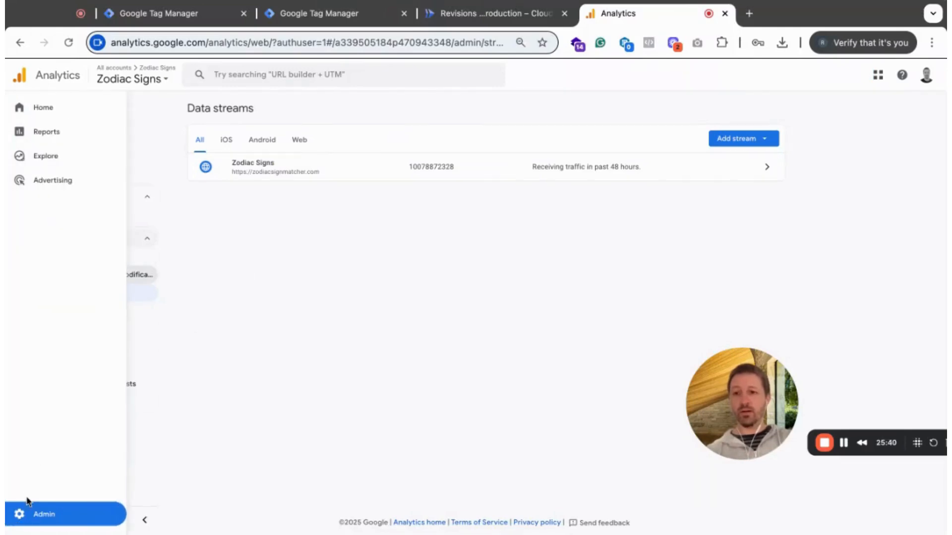
pyautogui.click(33, 513)
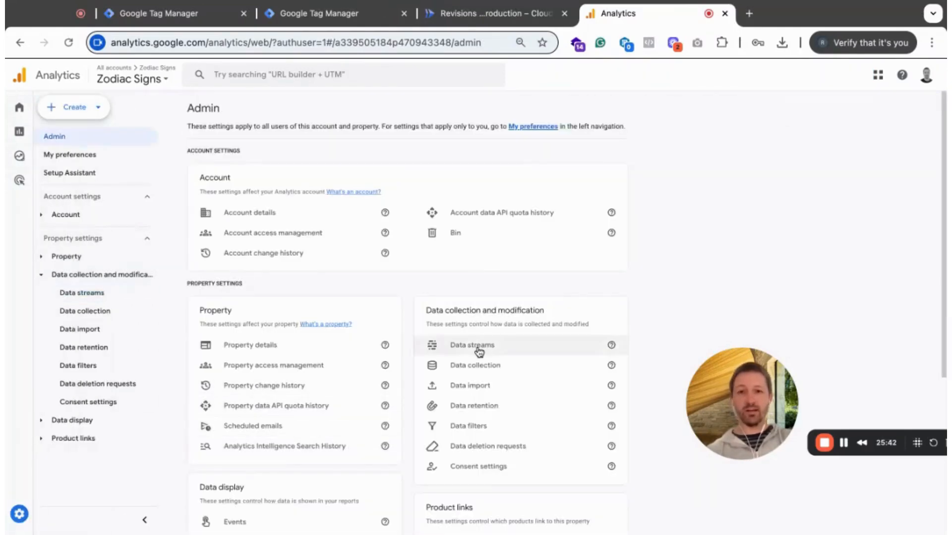
pyautogui.click(479, 353)
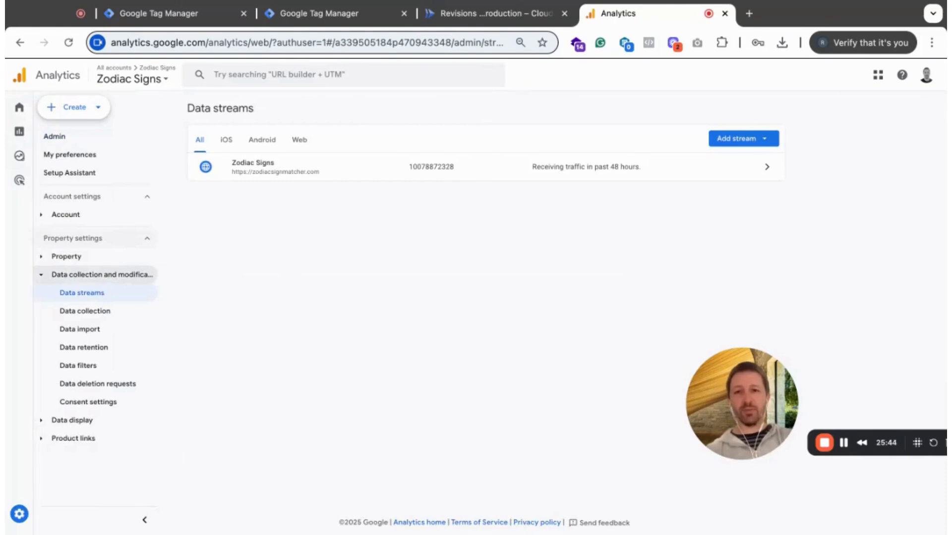
pyautogui.click(289, 170)
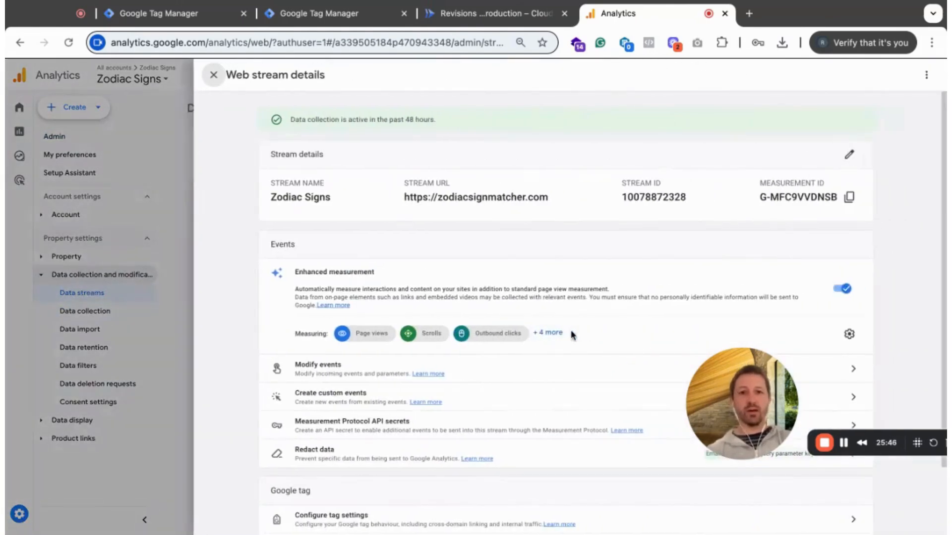
pyautogui.click(849, 197)
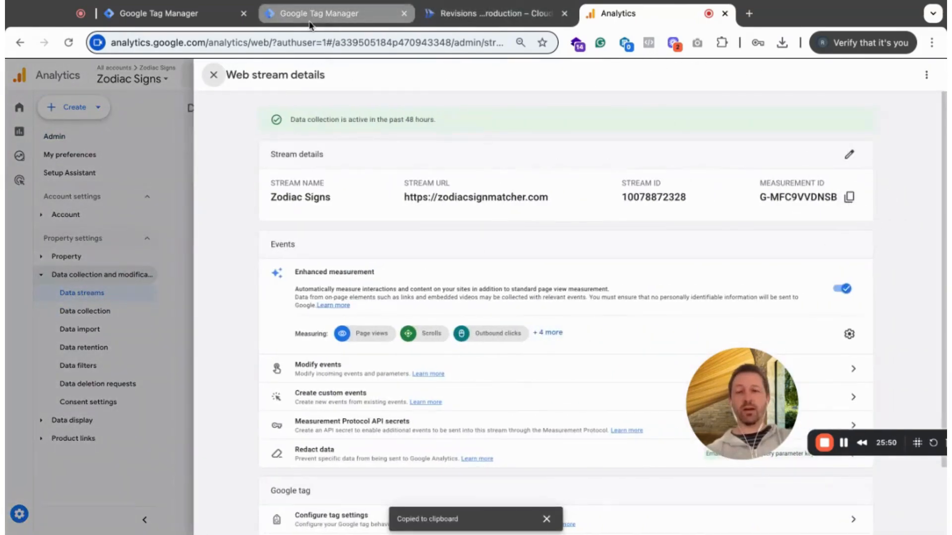
pyautogui.click(184, 20)
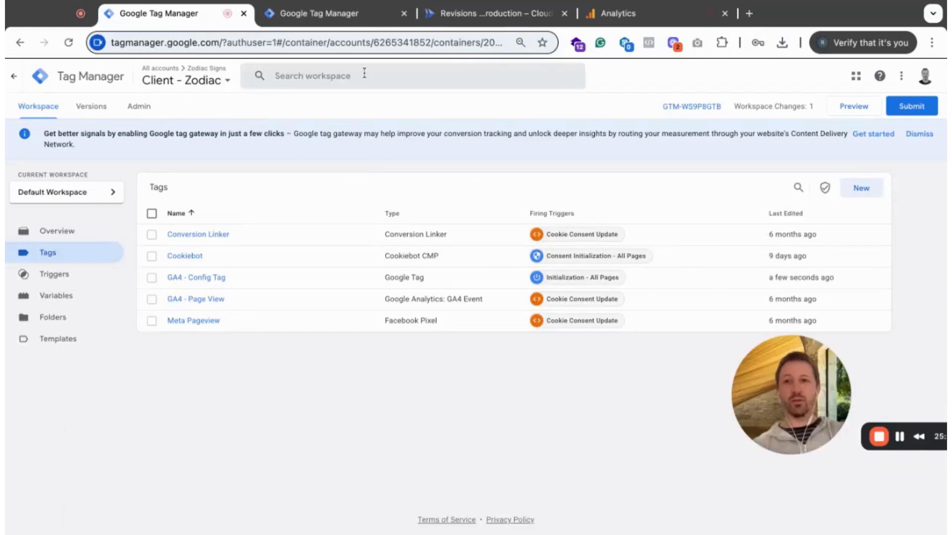
pyautogui.click(317, 13)
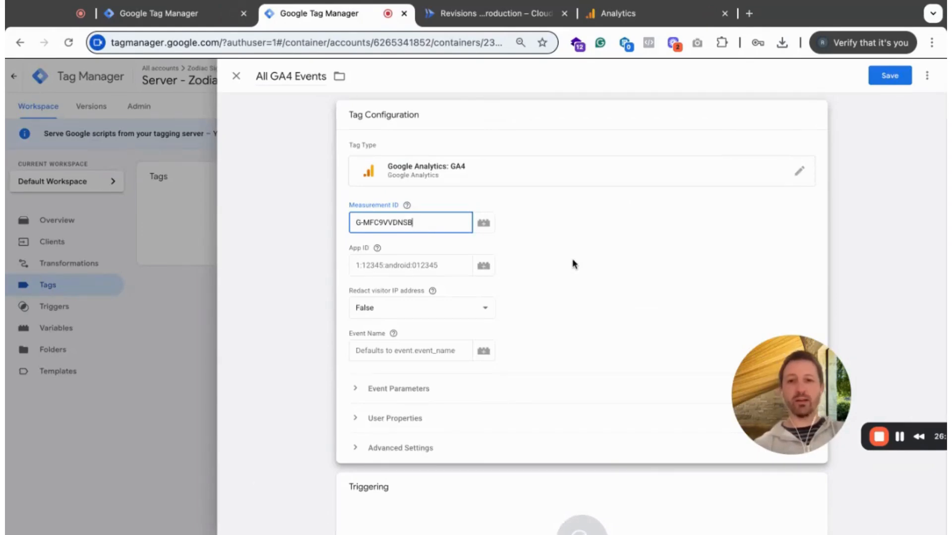
pyautogui.scroll(-1, 572, 258)
pyautogui.click(484, 195)
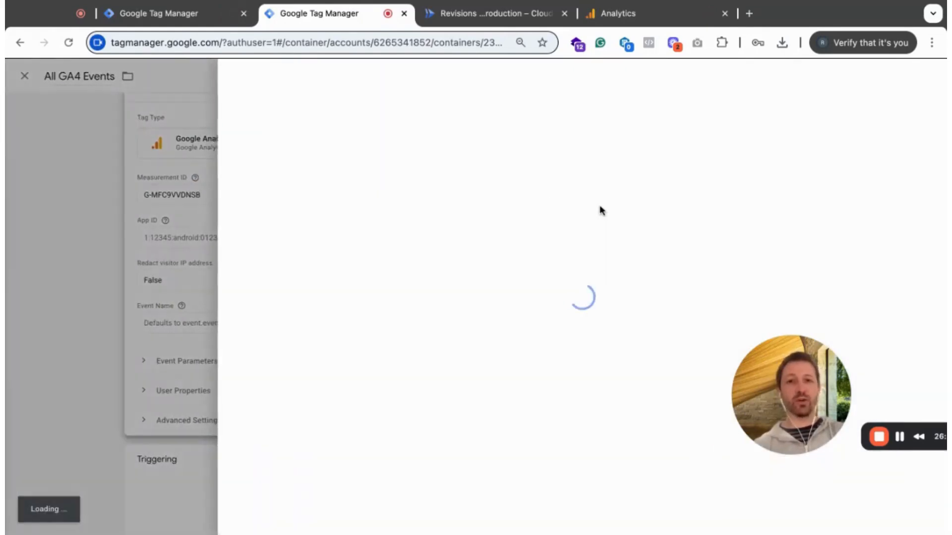
pyautogui.click(927, 80)
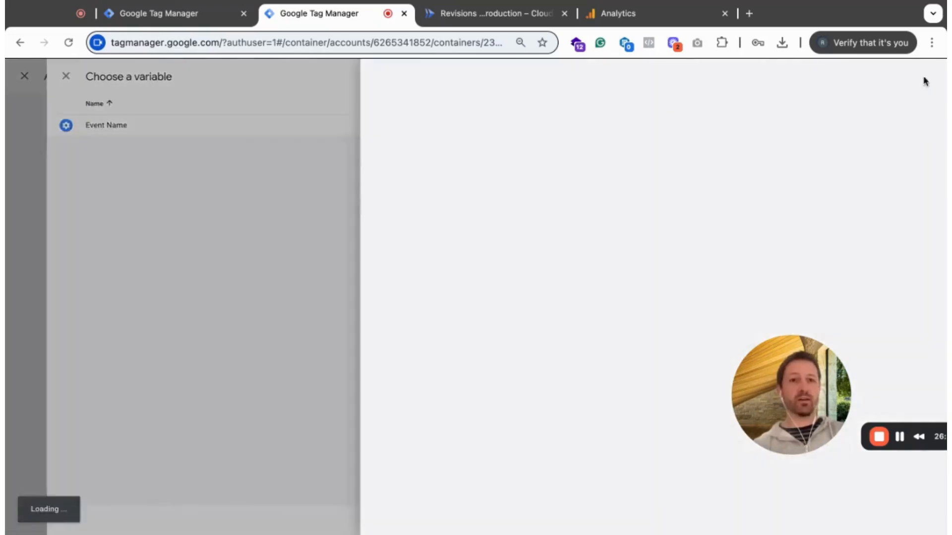
pyautogui.click(649, 179)
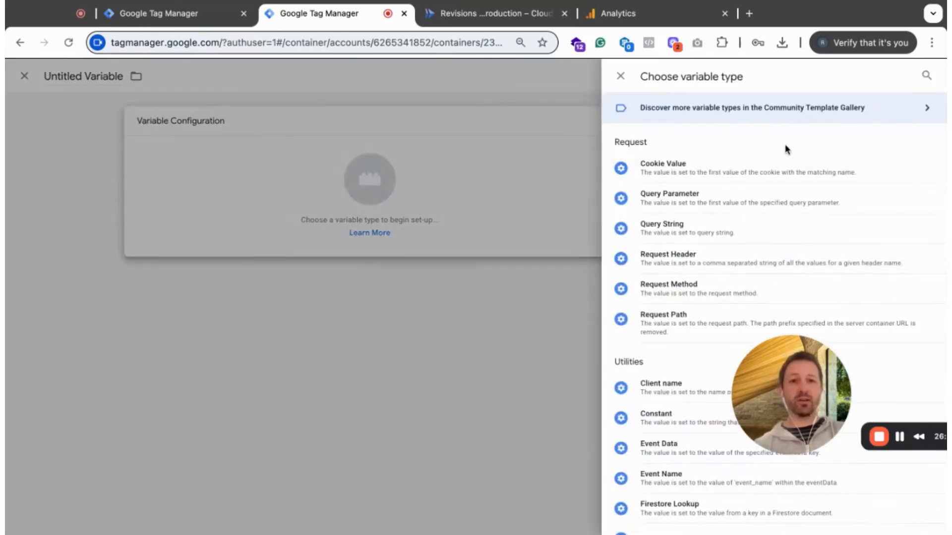
pyautogui.click(663, 422)
pyautogui.click(381, 227)
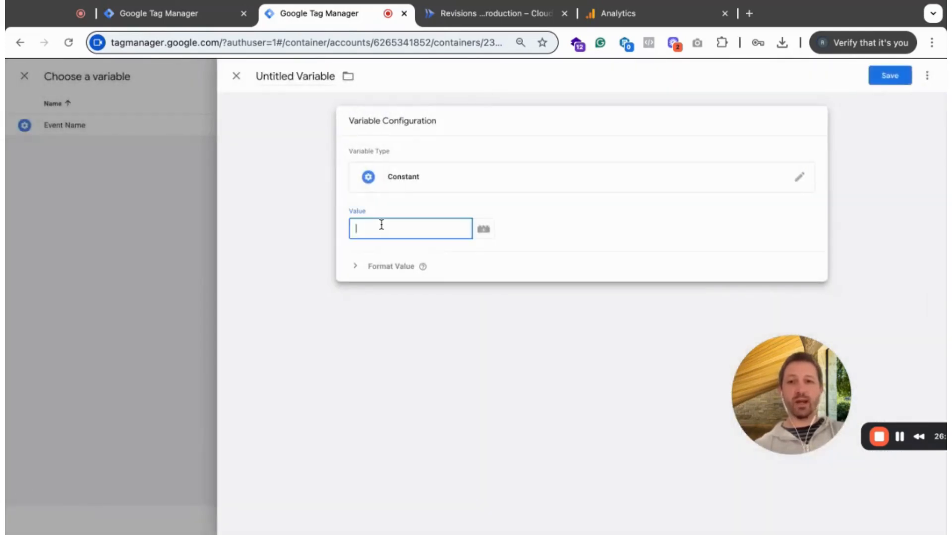
pyautogui.press('super+v')
pyautogui.click(292, 76)
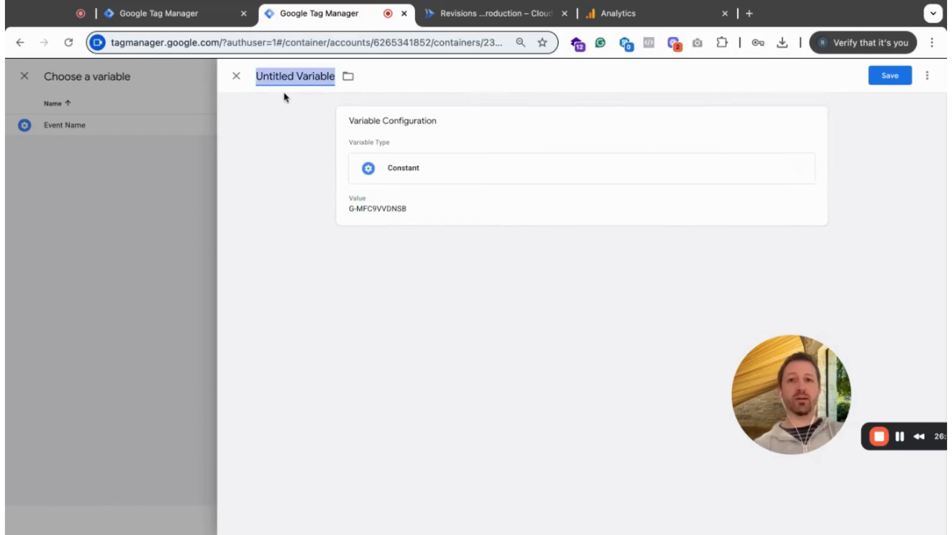
pyautogui.click(237, 79)
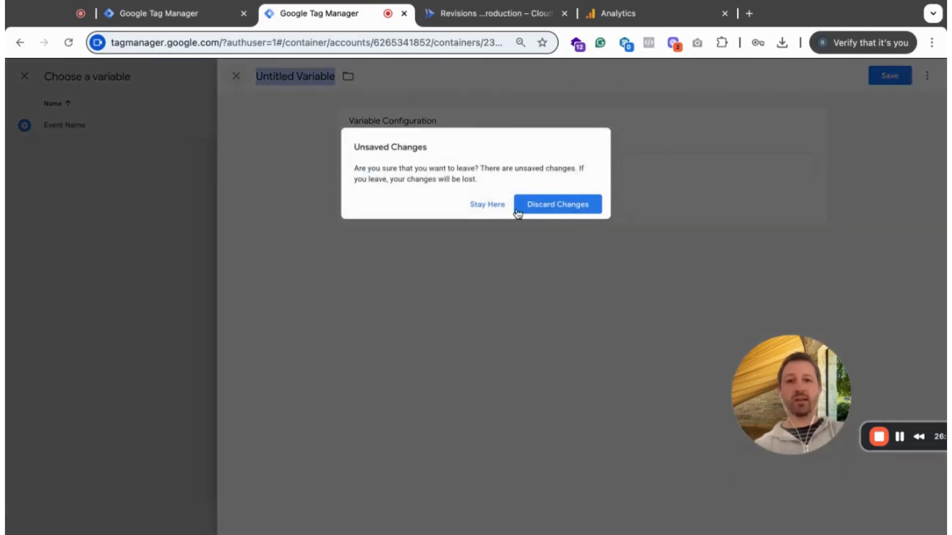
pyautogui.click(548, 205)
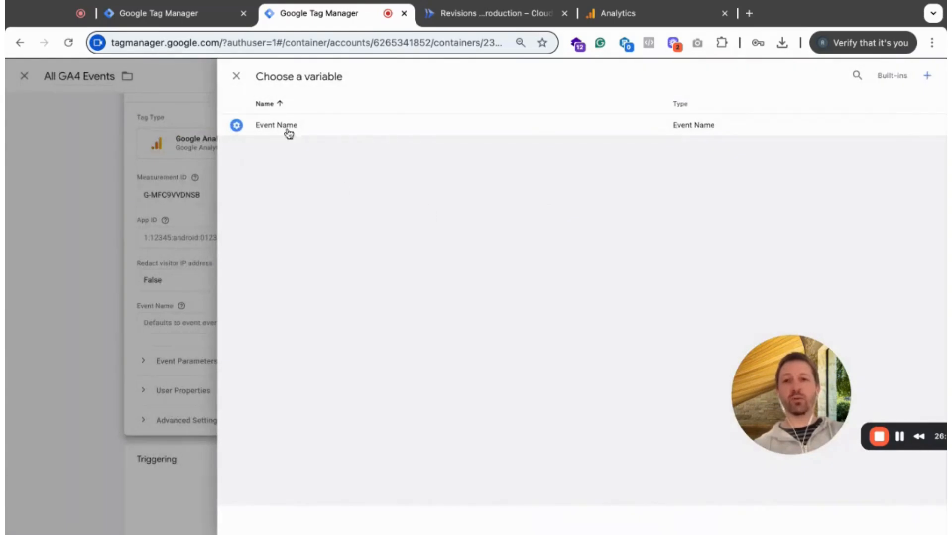
pyautogui.click(237, 77)
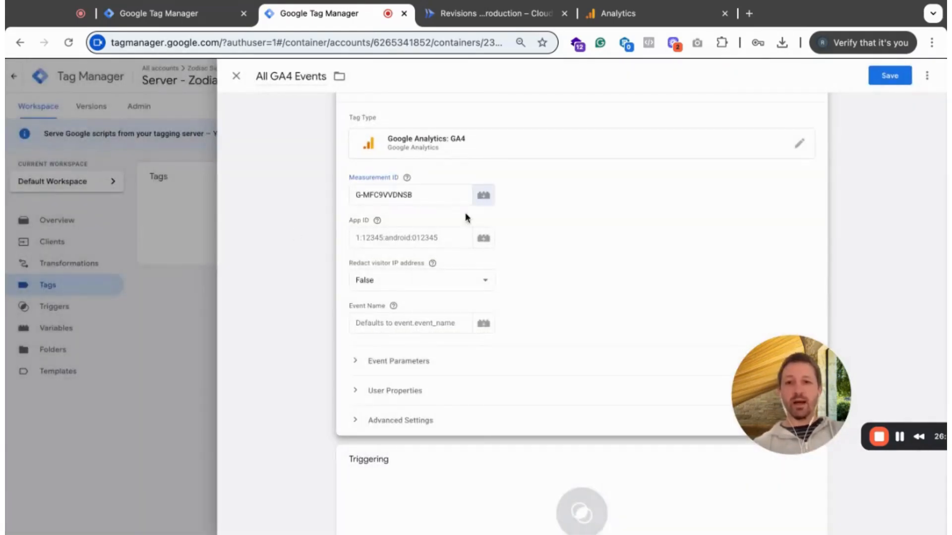
# - Create a new trigger for the All GA4 Events tag with type Custom Event and event name .*
pyautogui.scroll(-2, 543, 303)
pyautogui.scroll(2, 544, 303)
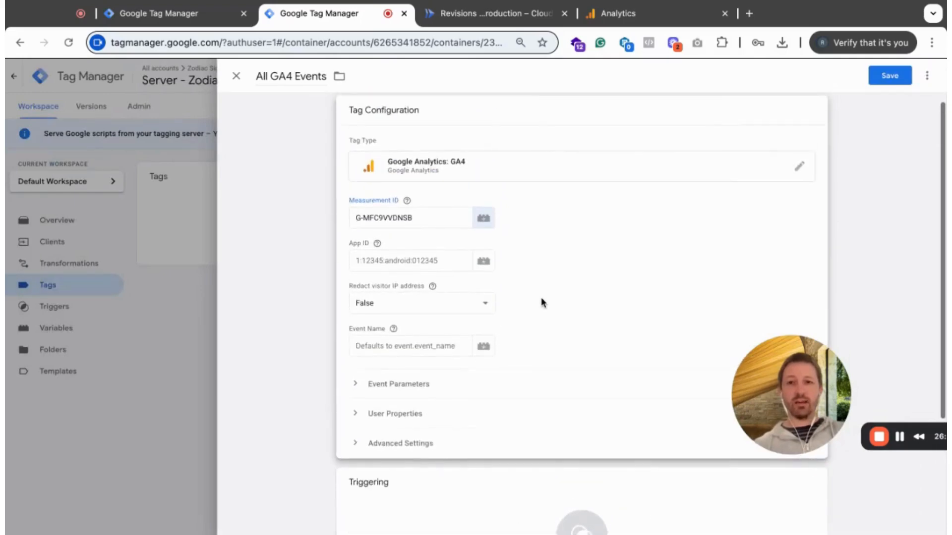
pyautogui.scroll(-3, 530, 374)
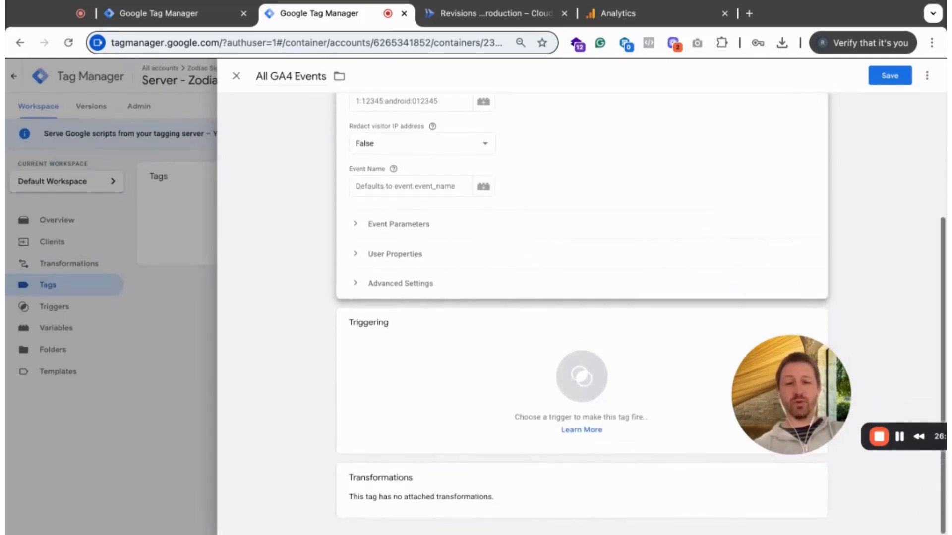
pyautogui.click(515, 361)
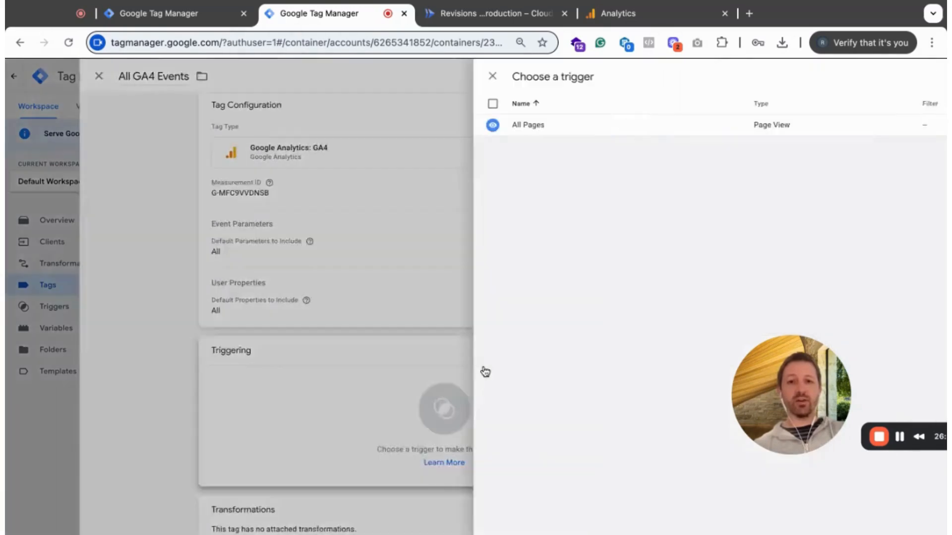
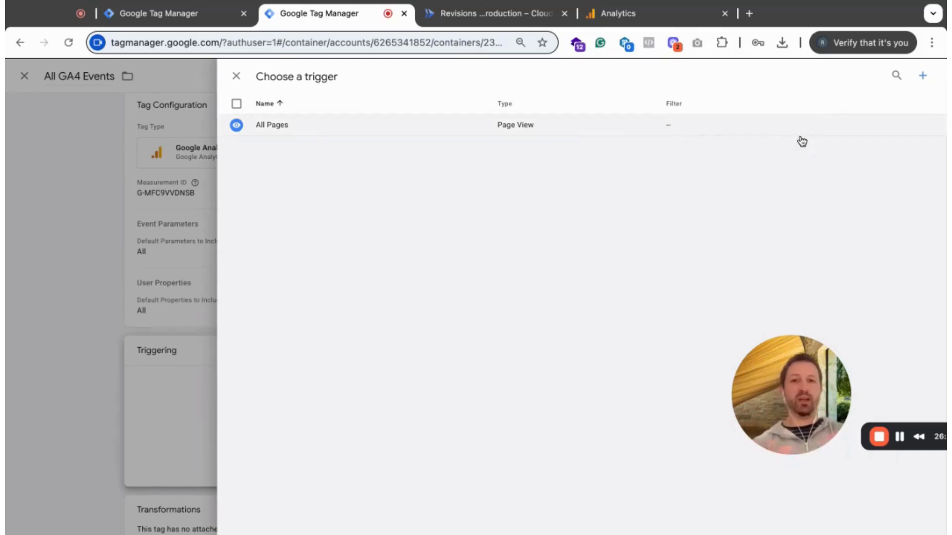
pyautogui.click(923, 75)
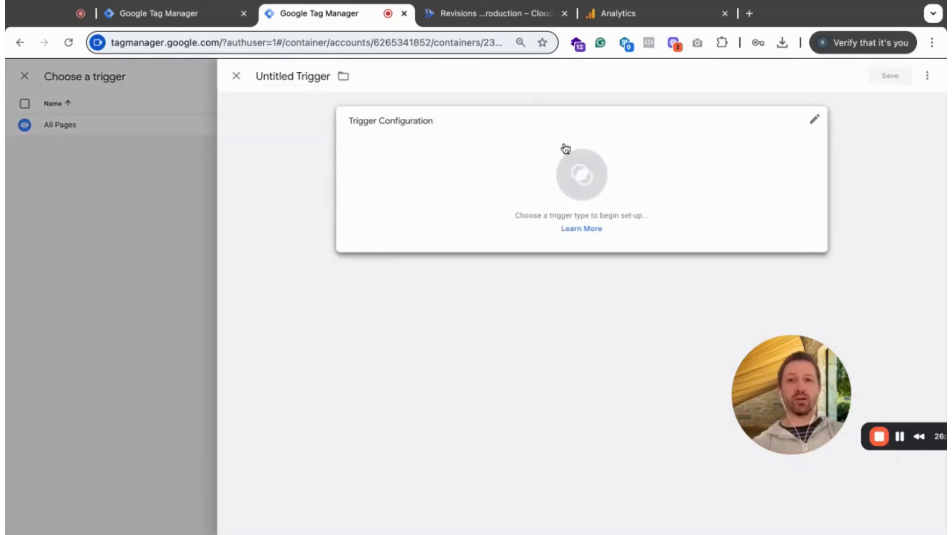
pyautogui.click(501, 179)
pyautogui.click(656, 145)
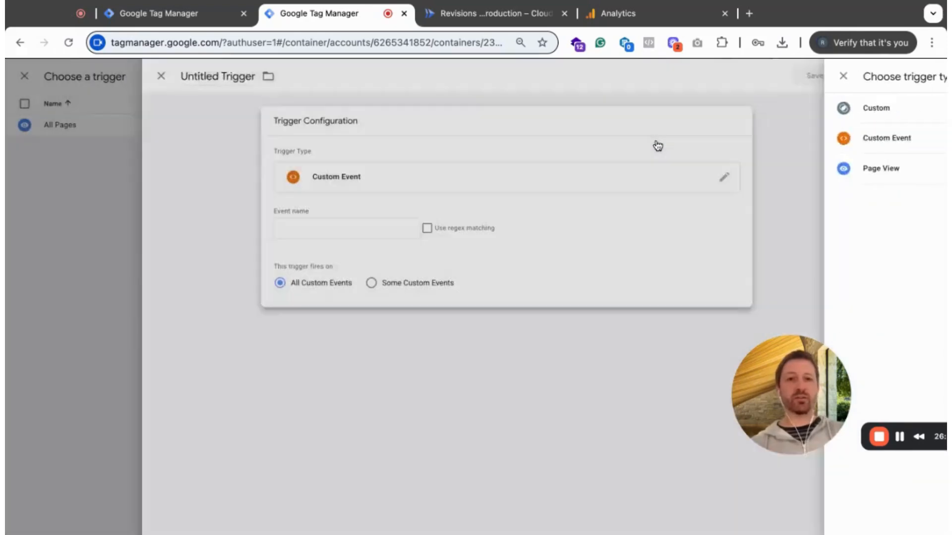
pyautogui.click(392, 229)
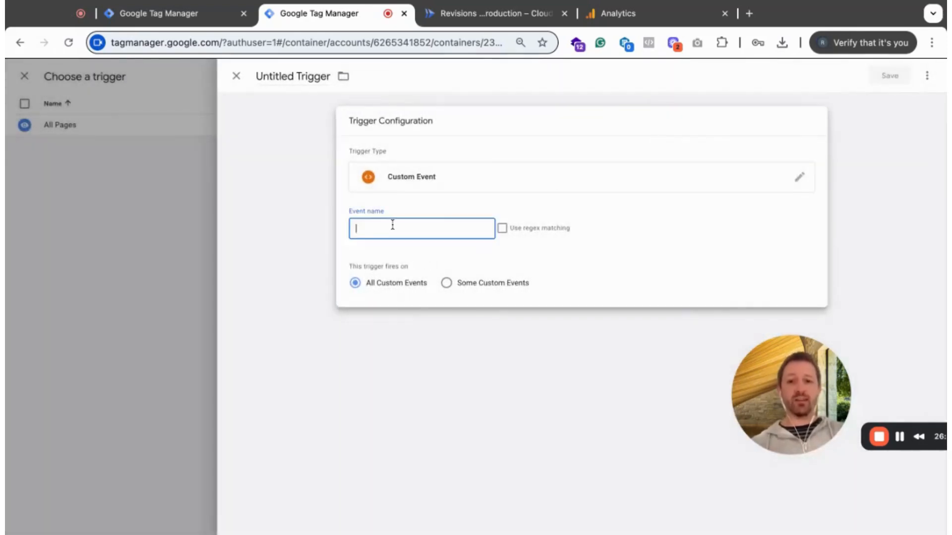
pyautogui.write('.*')
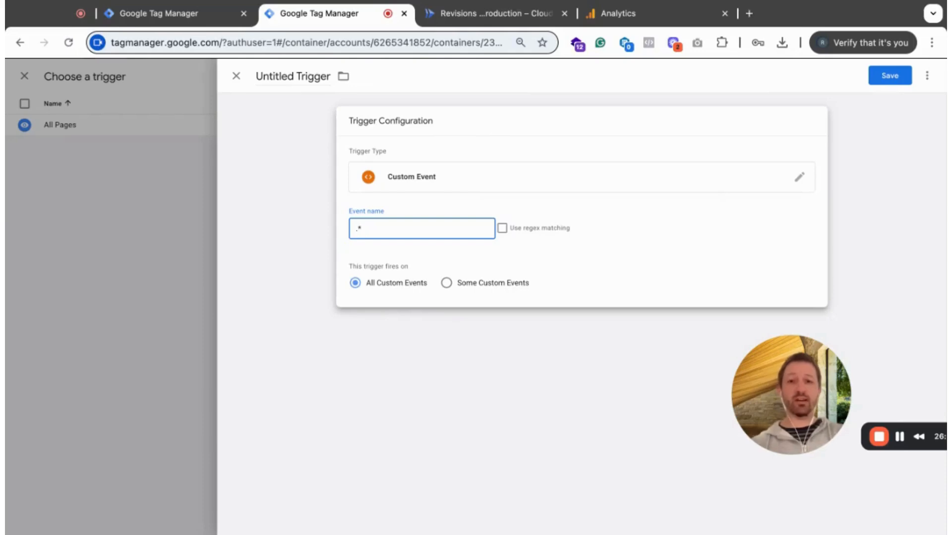
# - Limit the trigger to Some Custom Events and enable the built-in Client Name variable as its condition variable
pyautogui.click(448, 283)
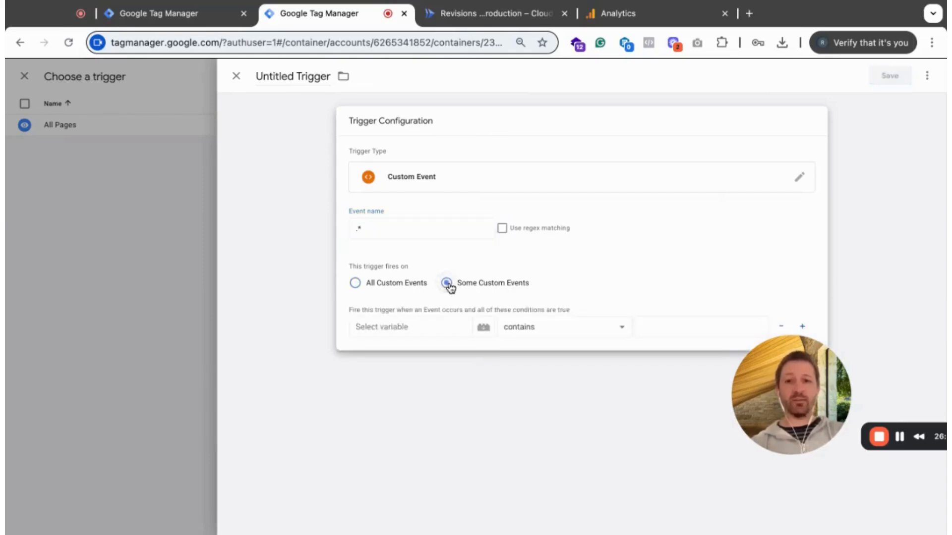
pyautogui.click(419, 326)
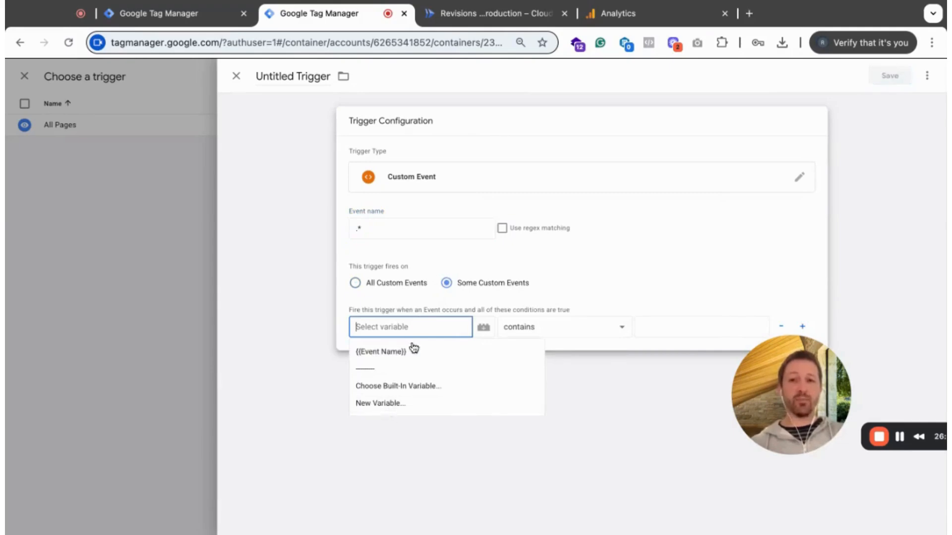
pyautogui.write('{{')
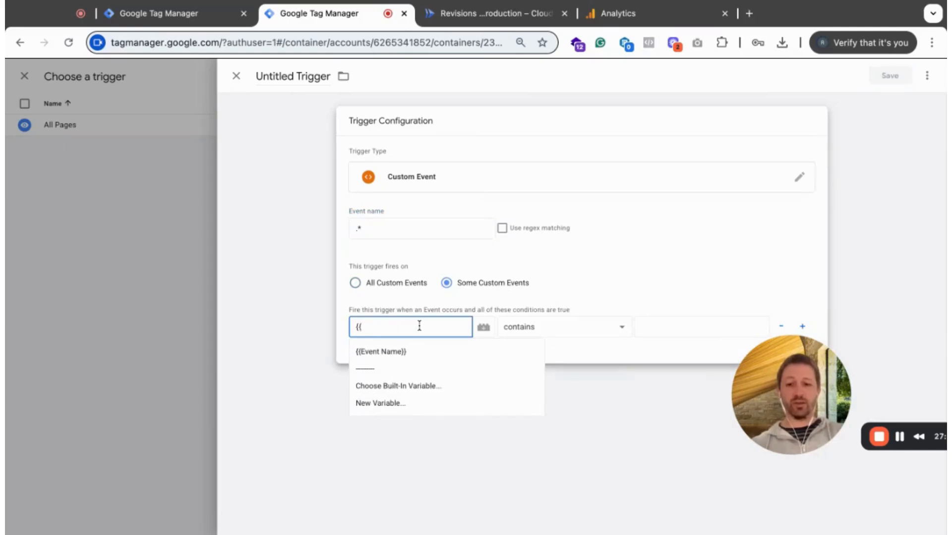
pyautogui.write('Client Na')
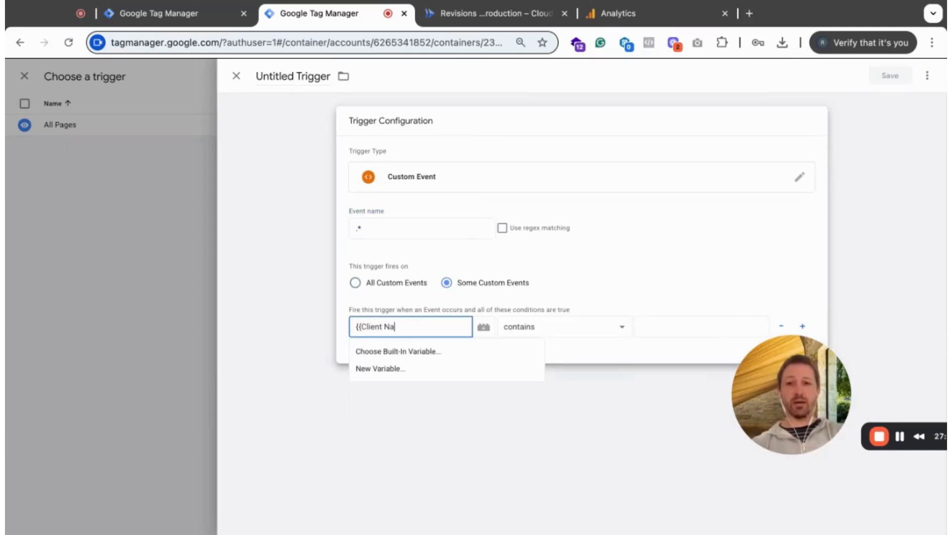
pyautogui.write('me}}')
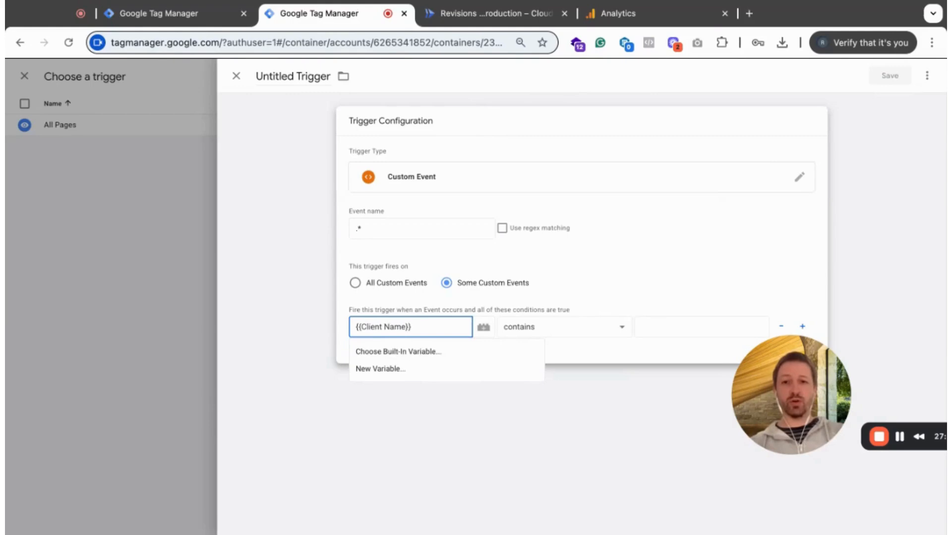
pyautogui.click(408, 351)
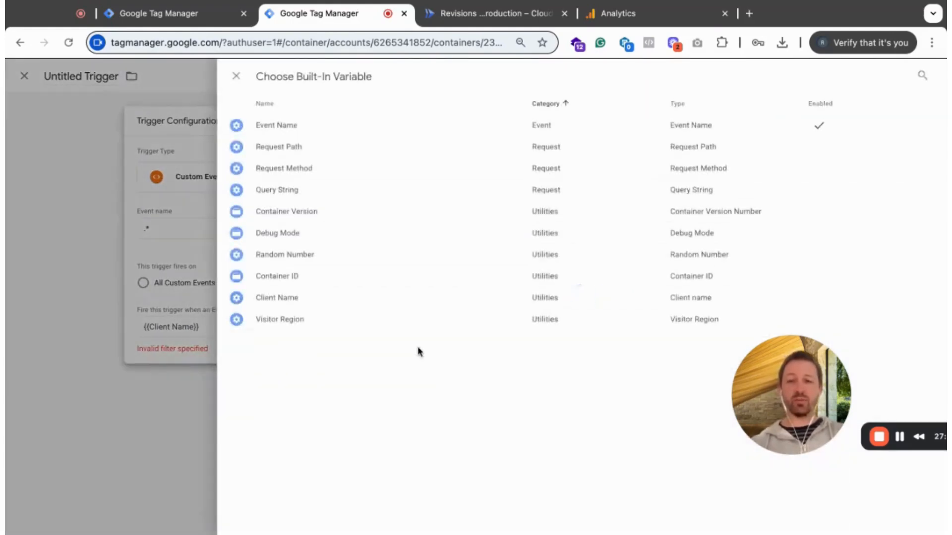
pyautogui.click(303, 303)
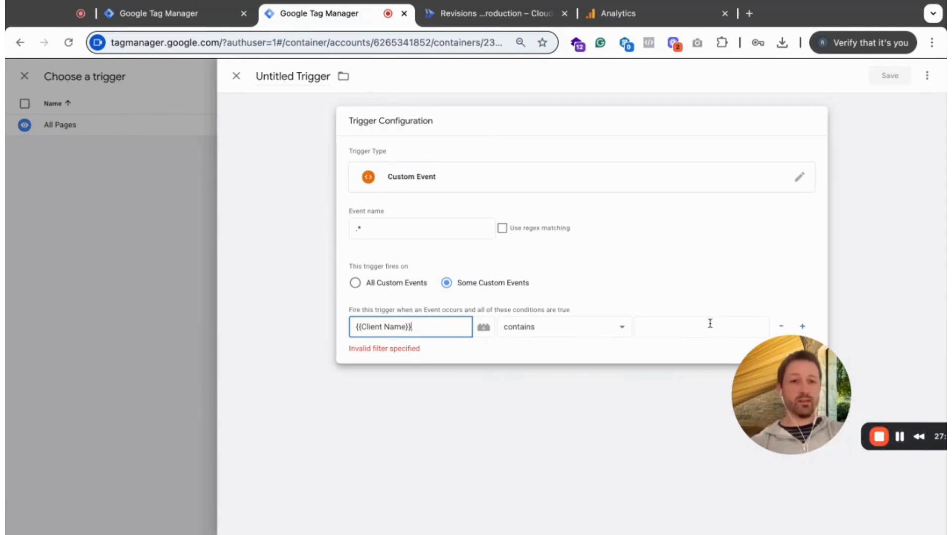
# - Set the trigger condition so that Client Name contains GA4 Web Client
pyautogui.click(685, 333)
pyautogui.write('GA')
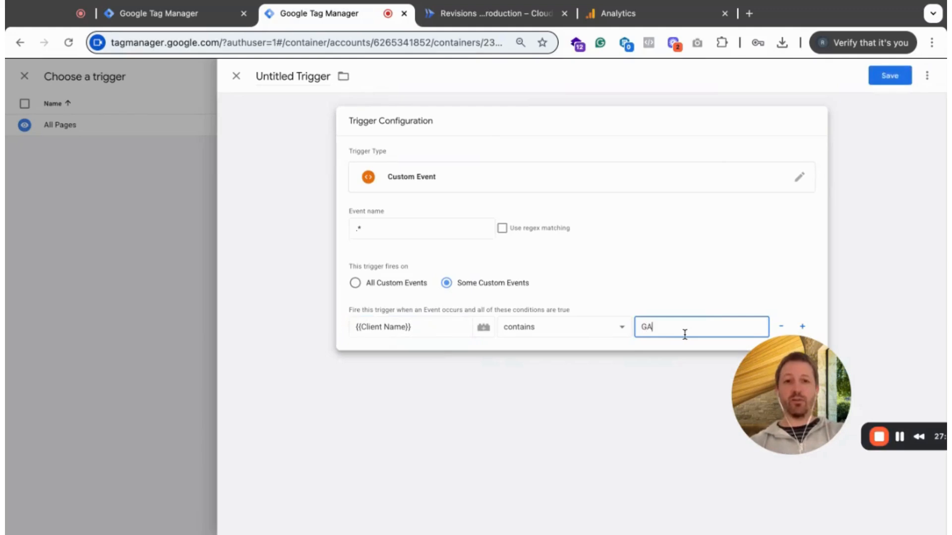
pyautogui.write('4 Web Cl')
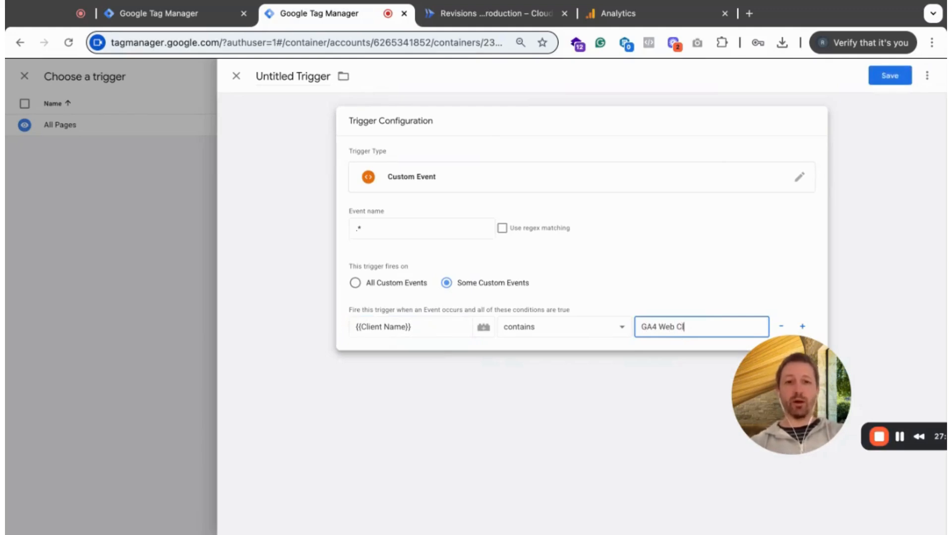
pyautogui.write('ient')
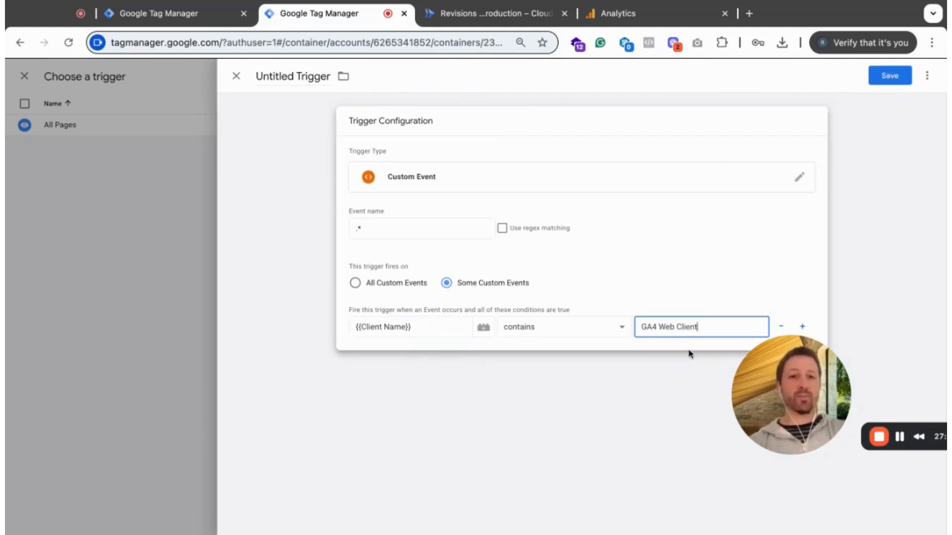
pyautogui.doubleClick(657, 327)
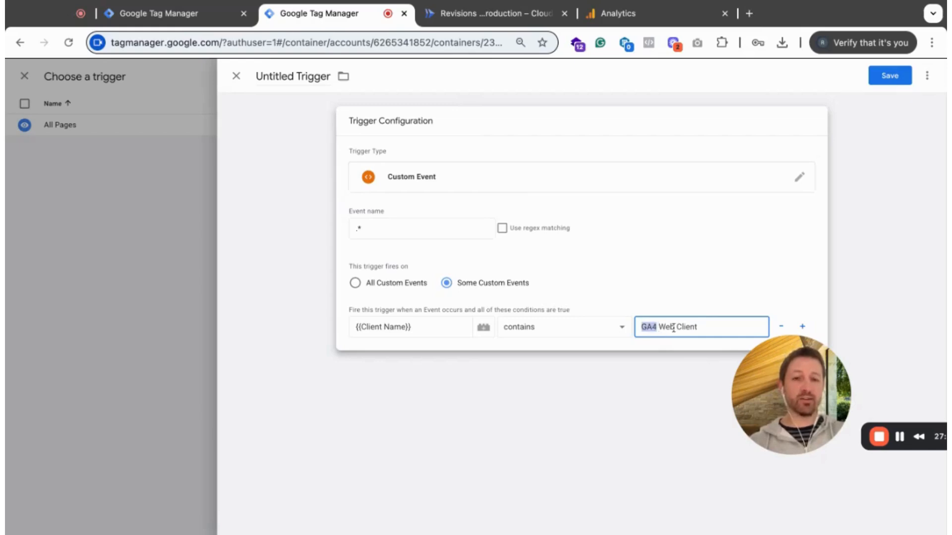
pyautogui.click(621, 382)
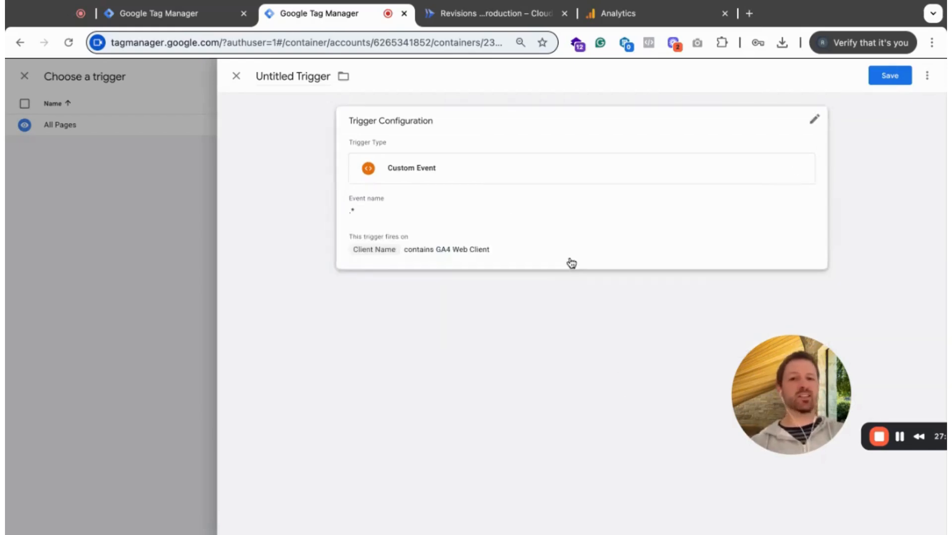
pyautogui.click(570, 260)
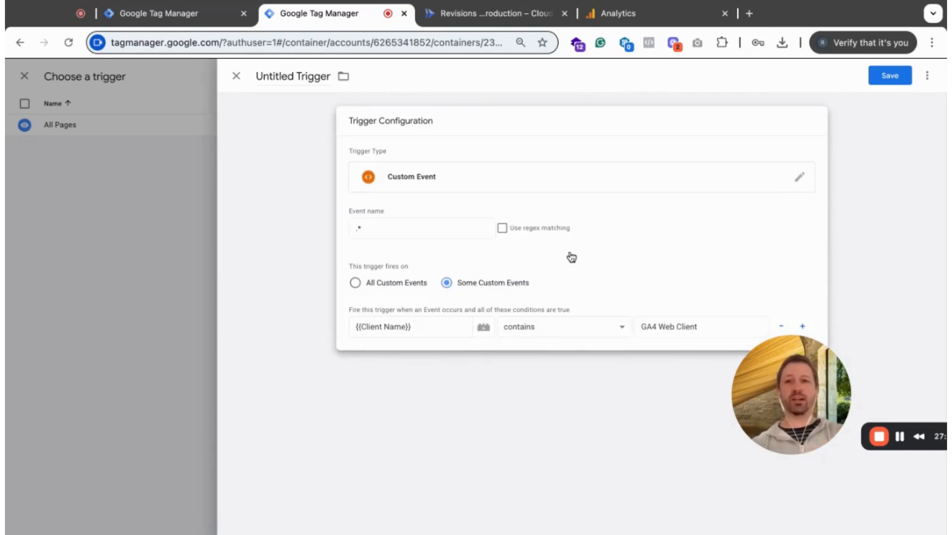
# - Name the trigger GA4 Web Client, save it, and save the All GA4 Events tag
pyautogui.click(303, 77)
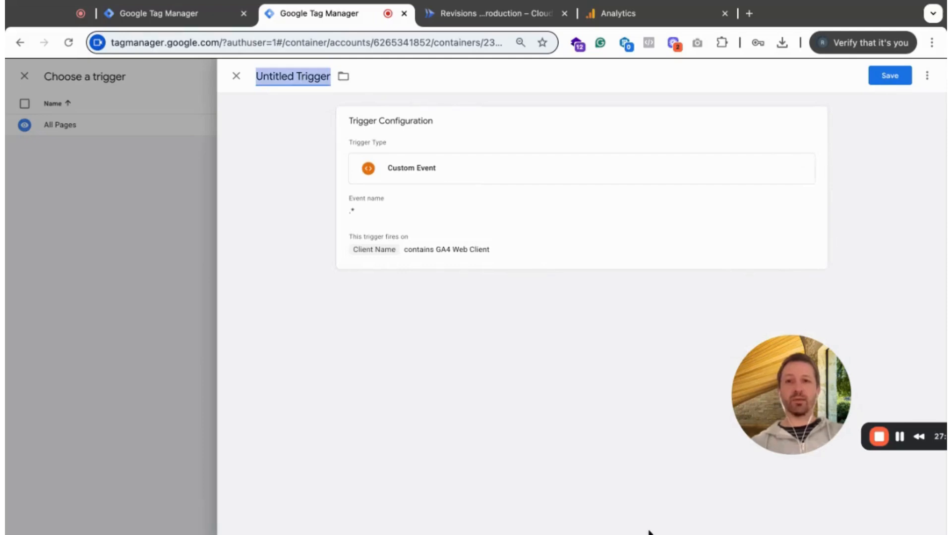
pyautogui.click(899, 437)
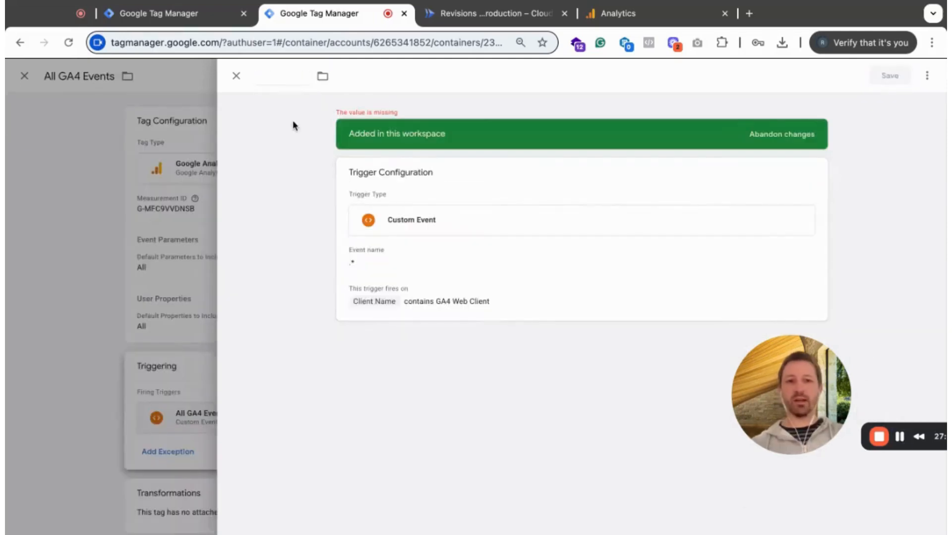
pyautogui.click(268, 77)
pyautogui.write('GA4 Web Client')
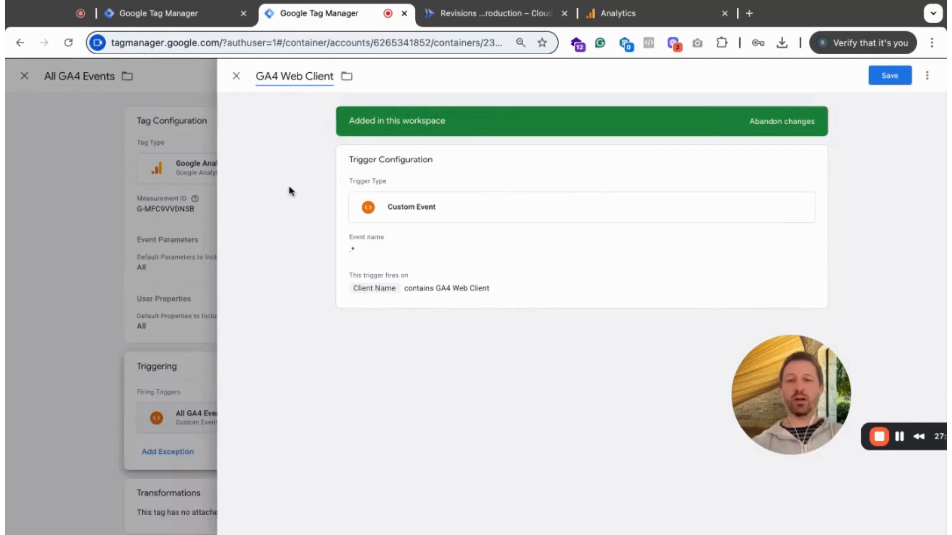
pyautogui.click(881, 82)
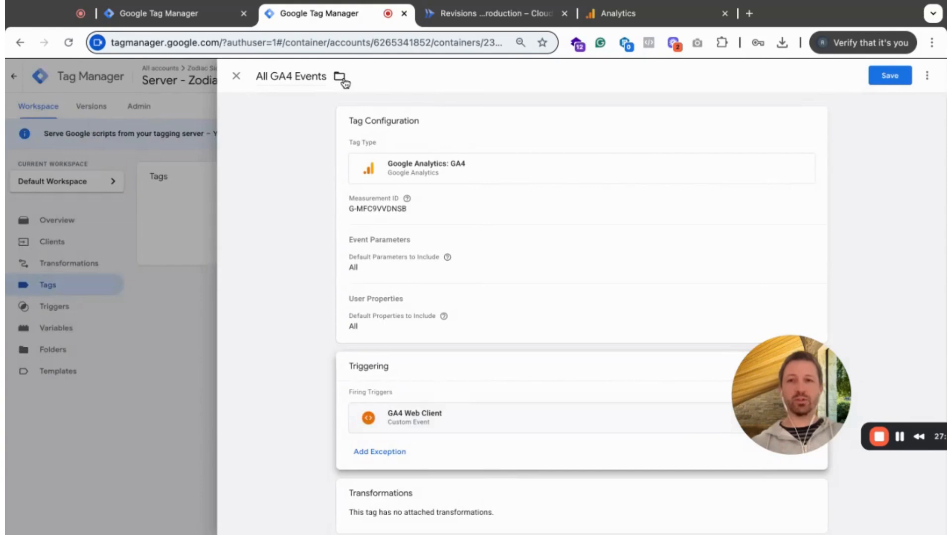
pyautogui.scroll(-1, 868, 217)
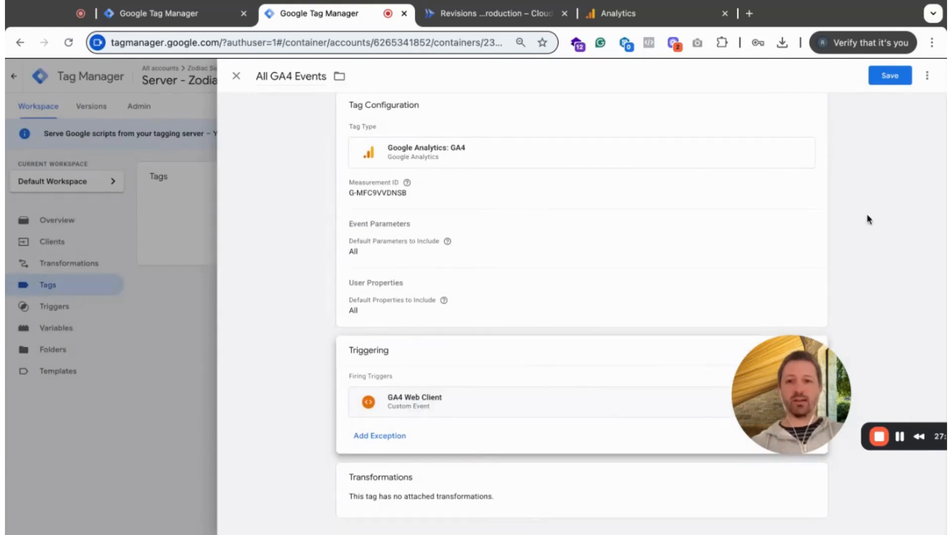
pyautogui.click(890, 75)
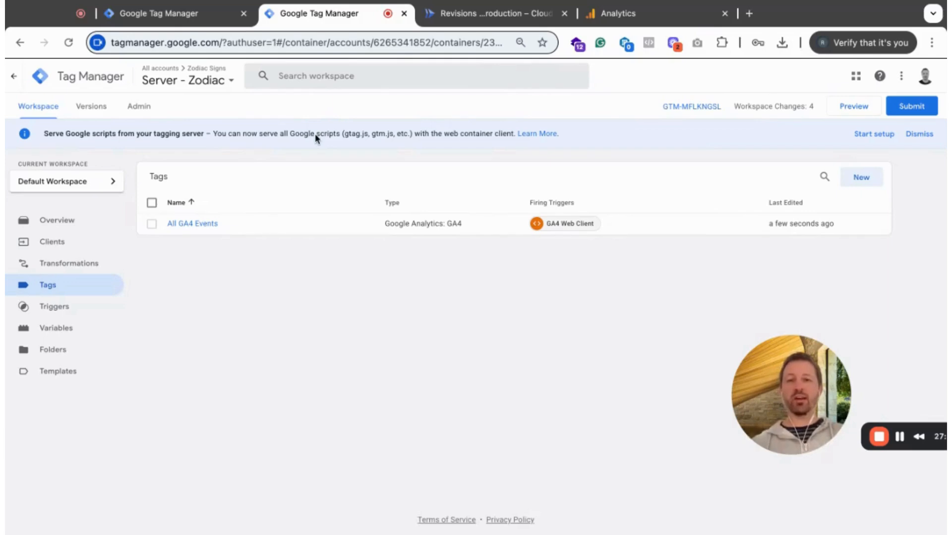
pyautogui.click(169, 13)
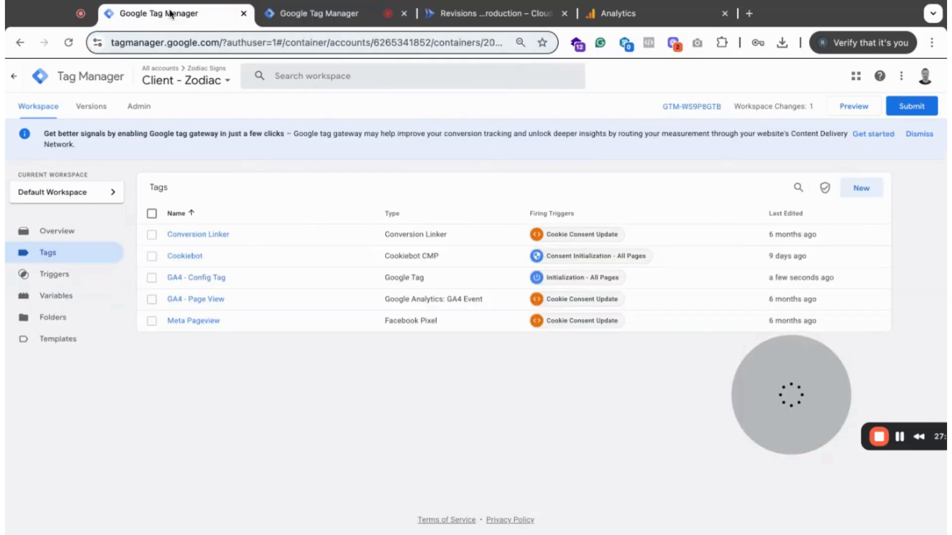
pyautogui.click(853, 112)
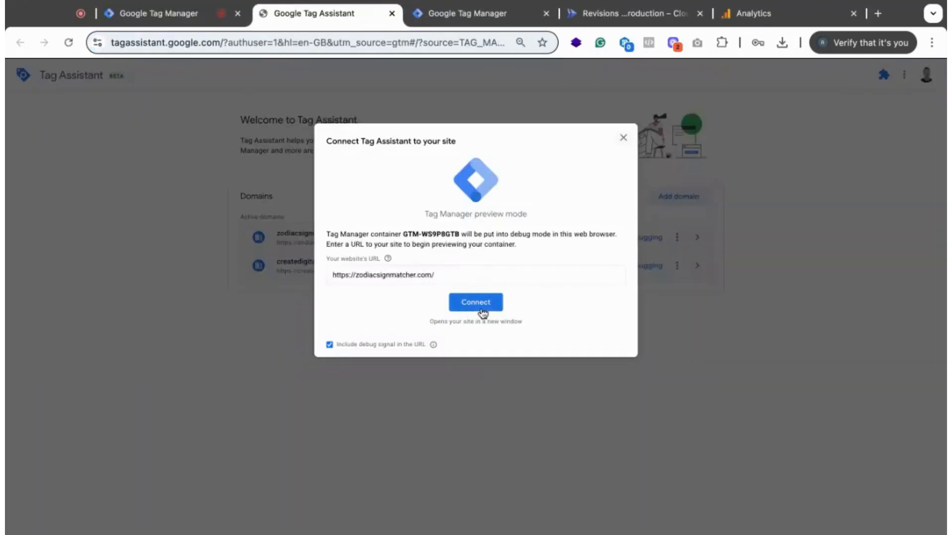
pyautogui.click(477, 310)
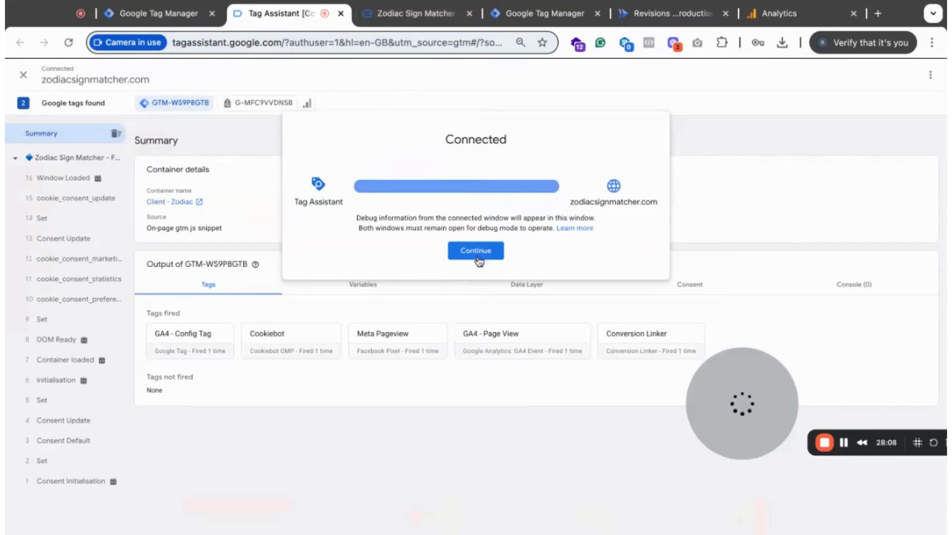
pyautogui.click(476, 254)
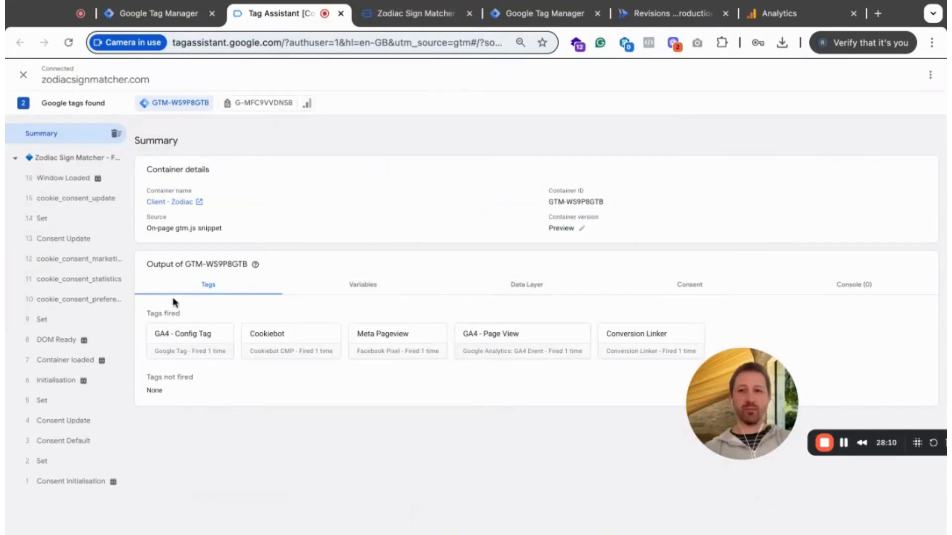
# - Check the current cookie consent state on the connected Zodiac Sign Matcher page and close the cookie settings
pyautogui.click(403, 15)
pyautogui.scroll(-10, 157, 316)
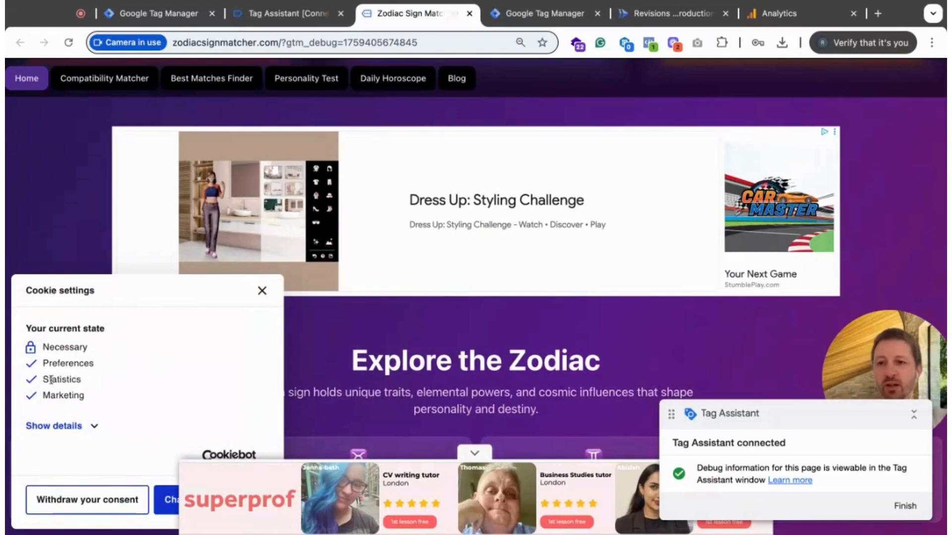
pyautogui.click(273, 280)
pyautogui.scroll(10, 353, 197)
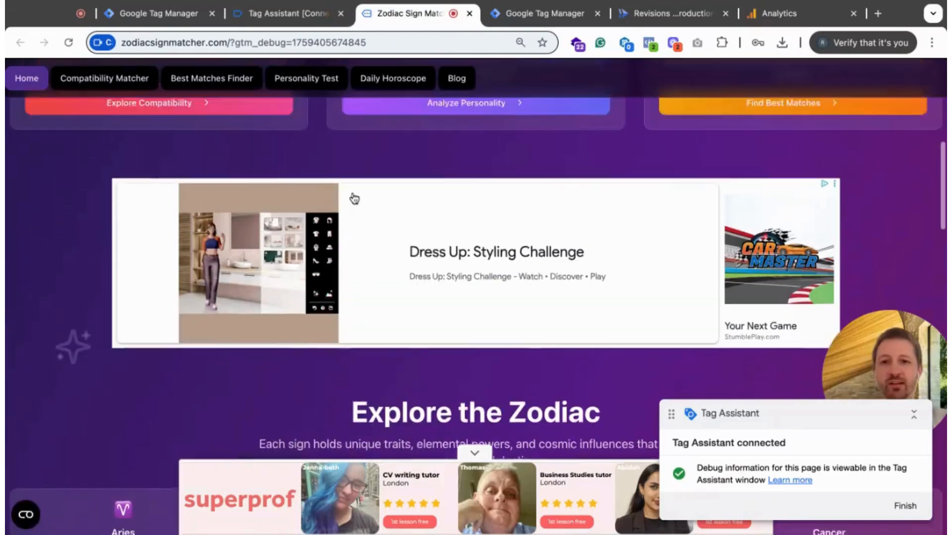
# - Return to the Server - Zodiac container and open its preview mode
pyautogui.click(555, 20)
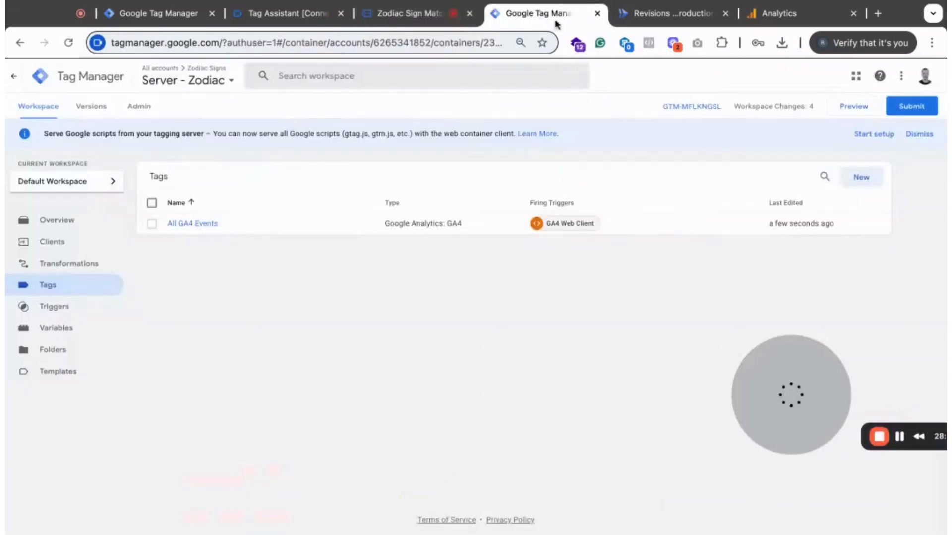
pyautogui.click(852, 108)
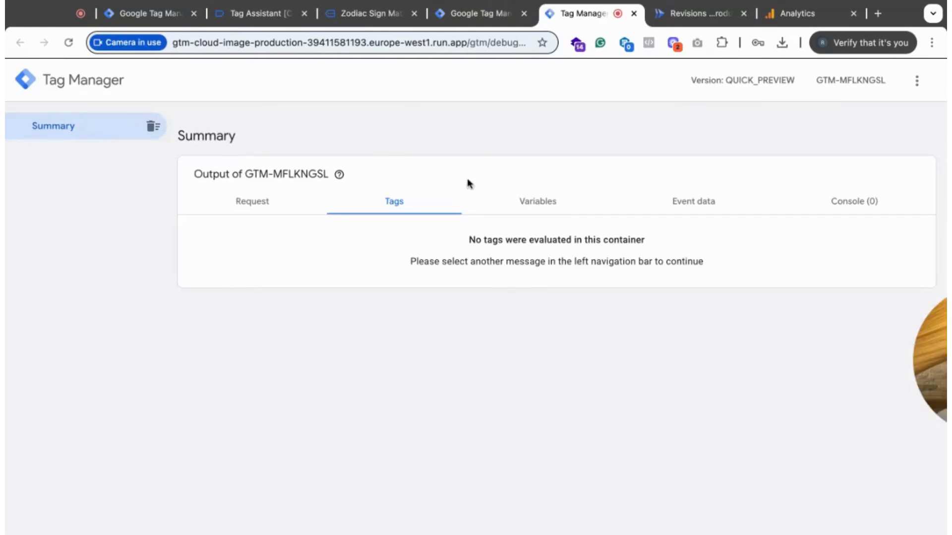
# - Reload the Zodiac Sign Matcher page to generate fresh events and return to the server container's preview
pyautogui.click(366, 15)
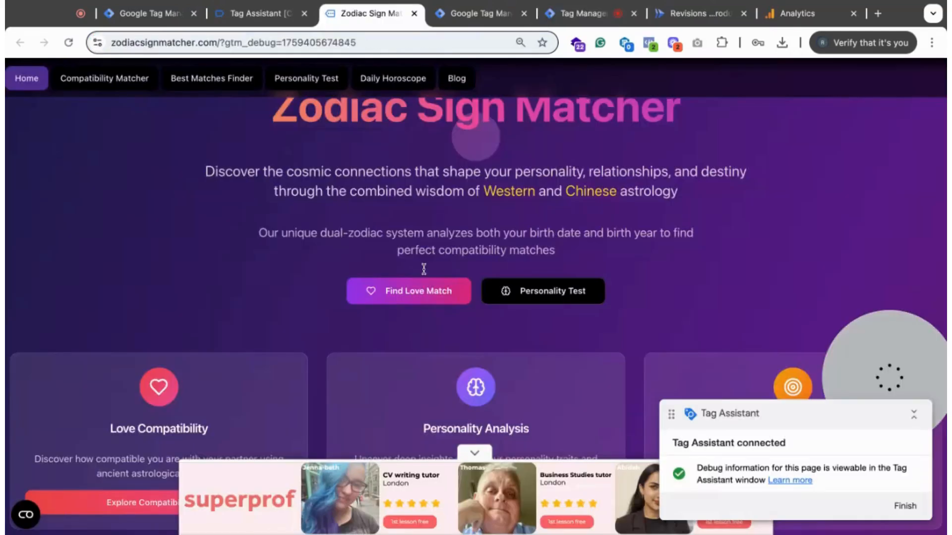
pyautogui.scroll(-5, 488, 250)
pyautogui.click(68, 42)
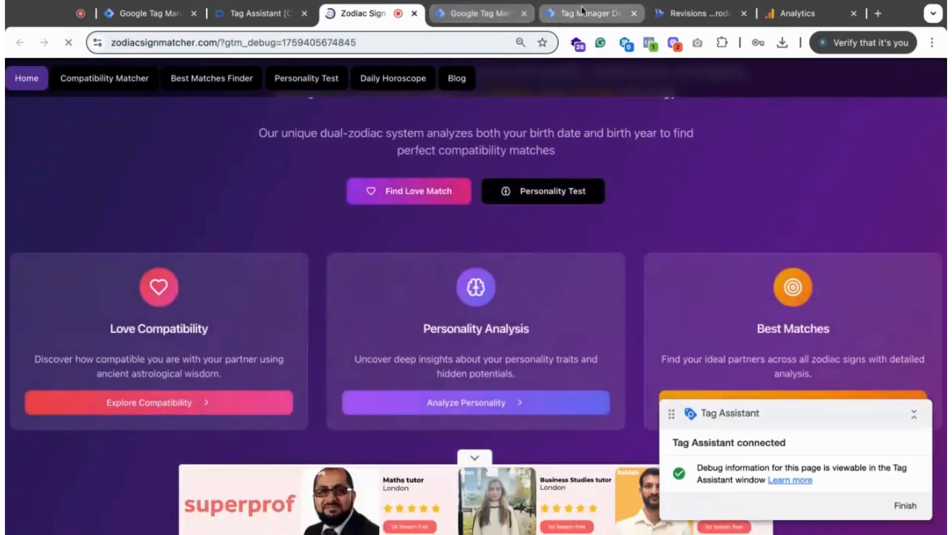
pyautogui.click(584, 14)
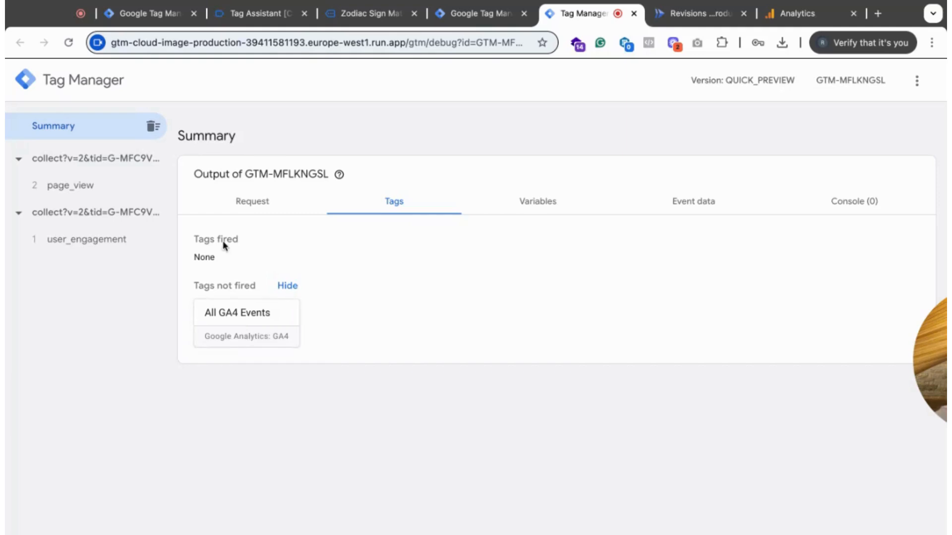
# - Examine the request and tag results for the user_engagement and page_view events in the server preview
pyautogui.click(252, 208)
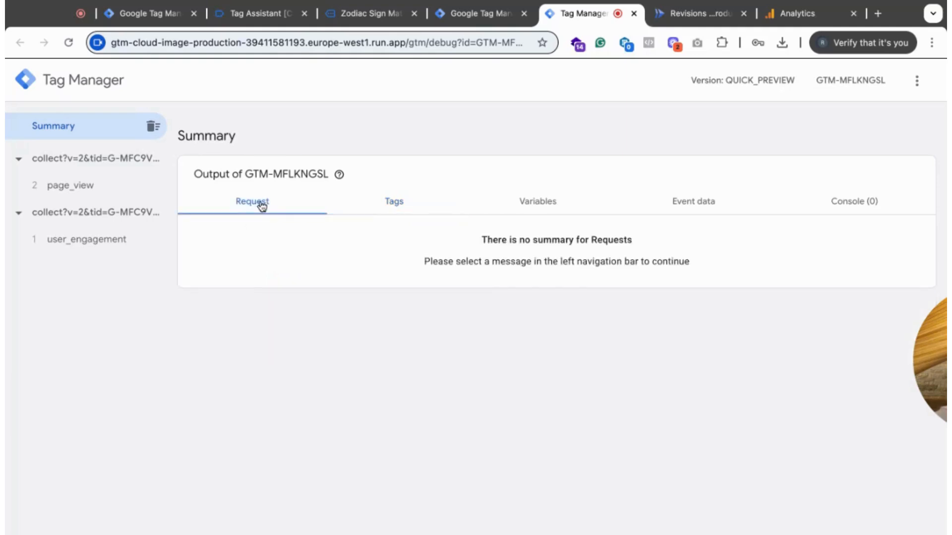
pyautogui.click(400, 205)
pyautogui.click(108, 252)
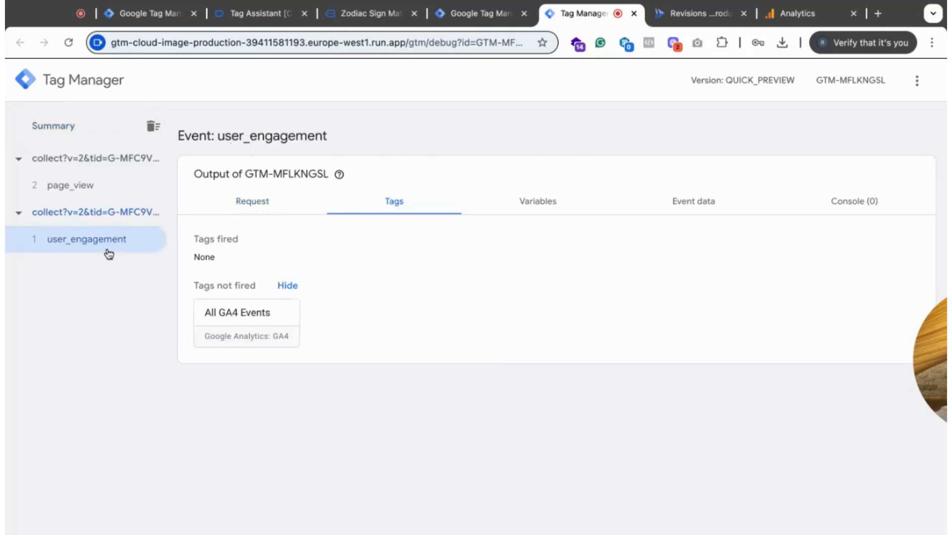
pyautogui.click(83, 186)
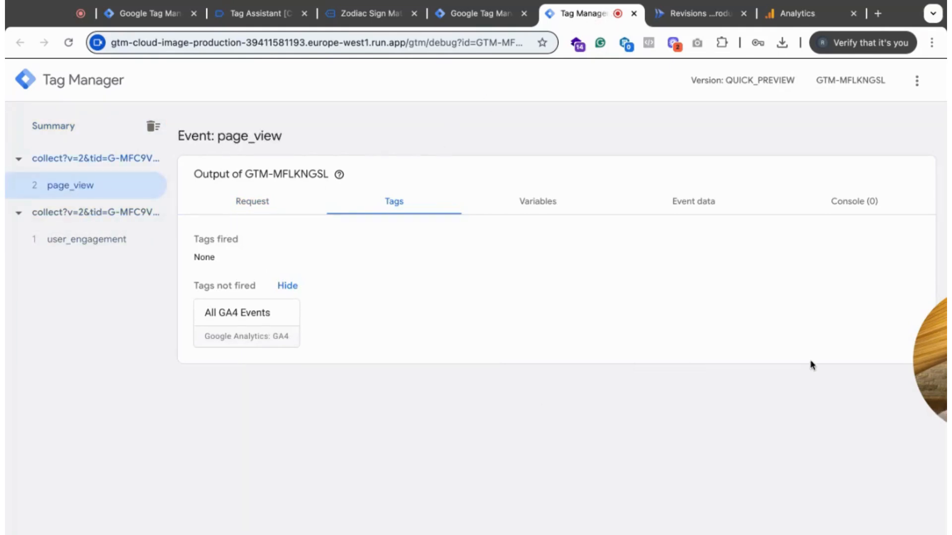
pyautogui.moveTo(924, 355); pyautogui.dragTo(643, 370)
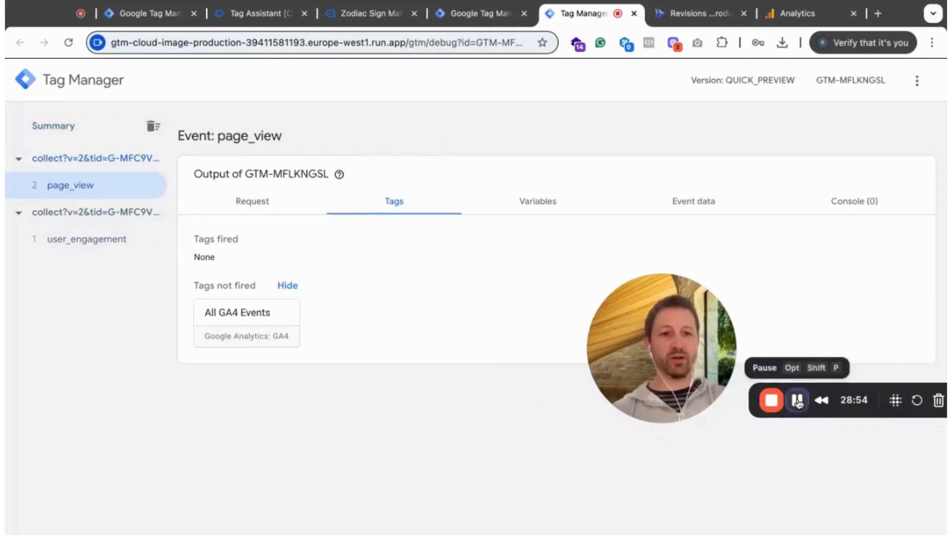
pyautogui.click(797, 400)
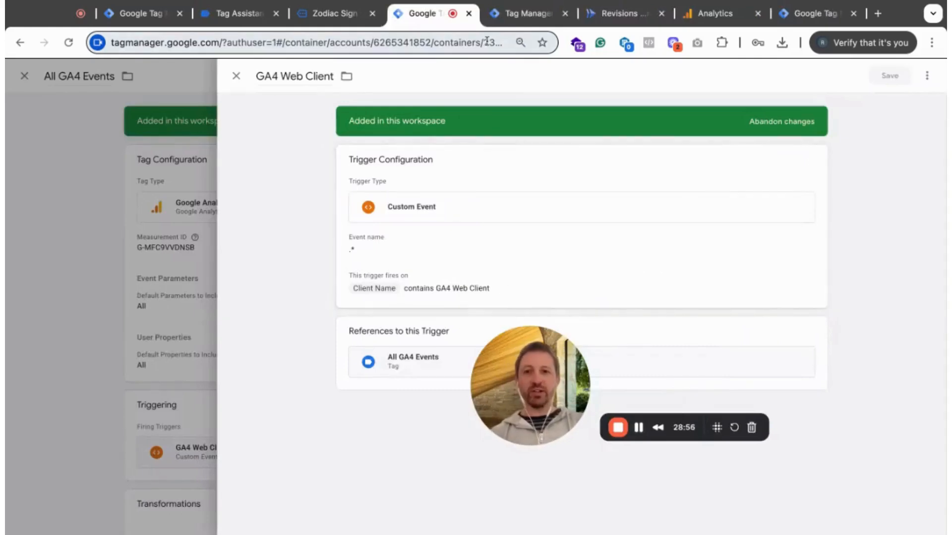
pyautogui.tripleClick(280, 77)
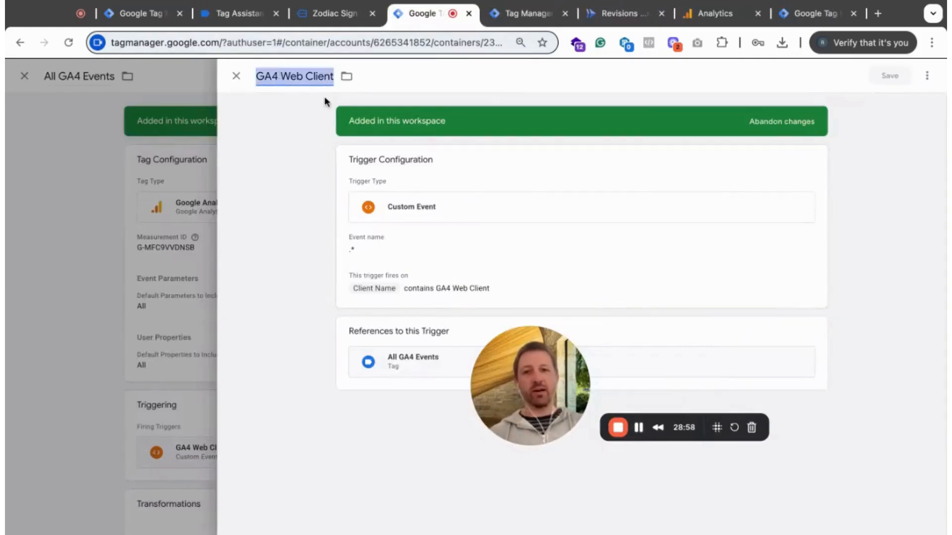
pyautogui.write('GA4')
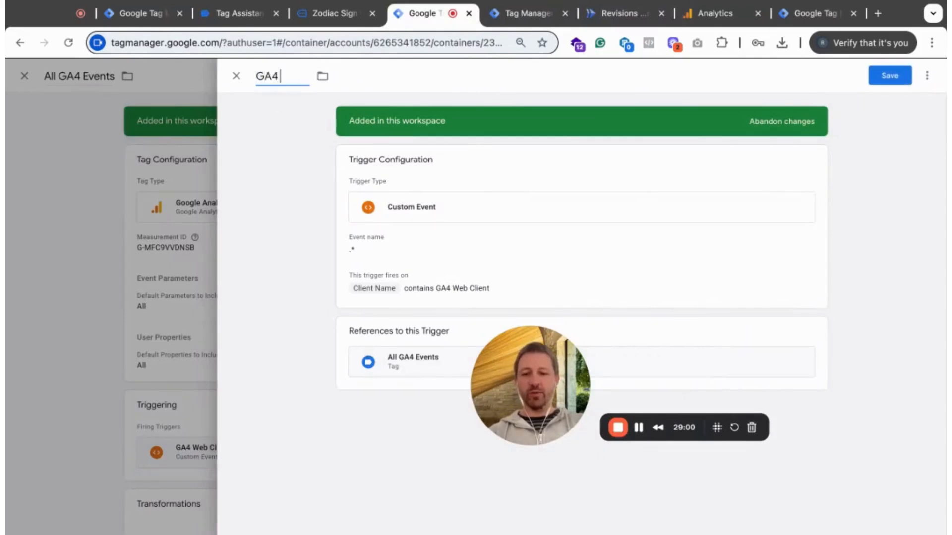
pyautogui.write(' Tag')
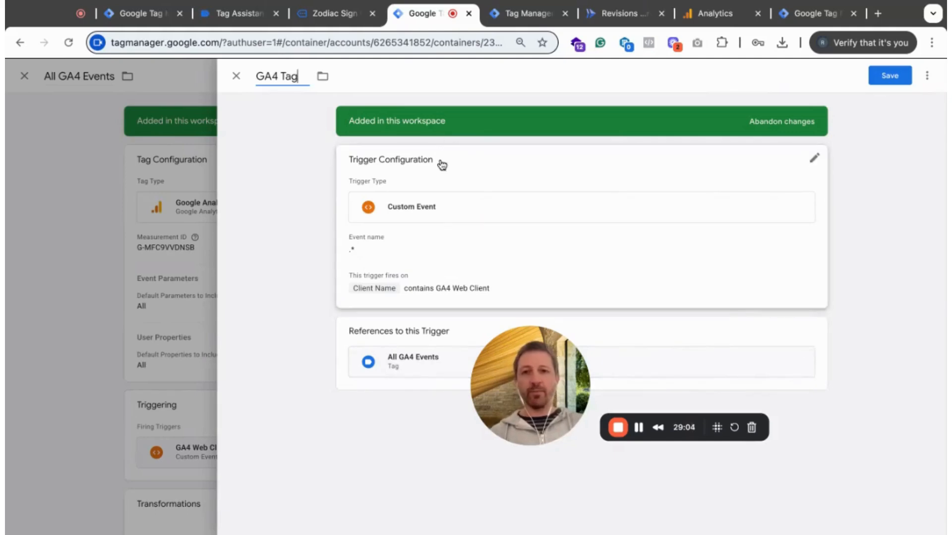
pyautogui.tripleClick(307, 76)
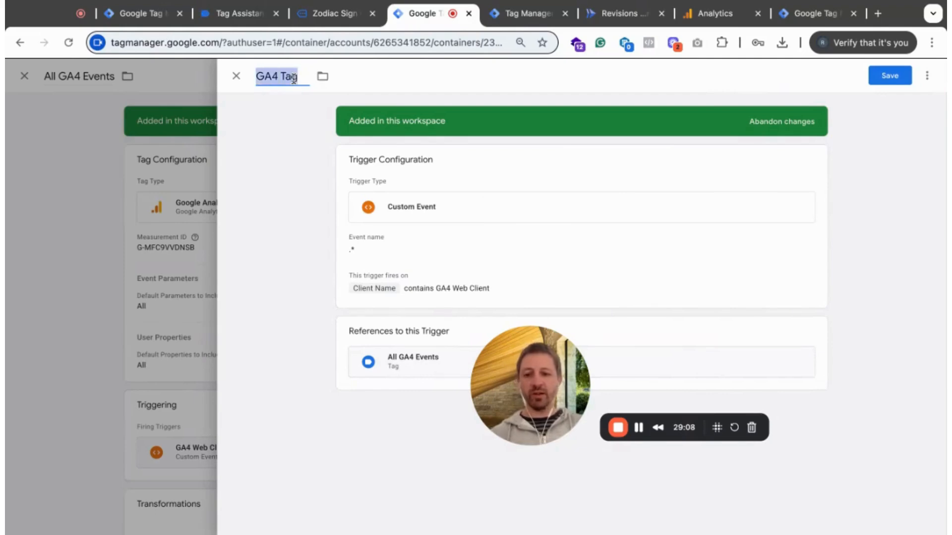
pyautogui.press('BackSpace')
pyautogui.click(236, 78)
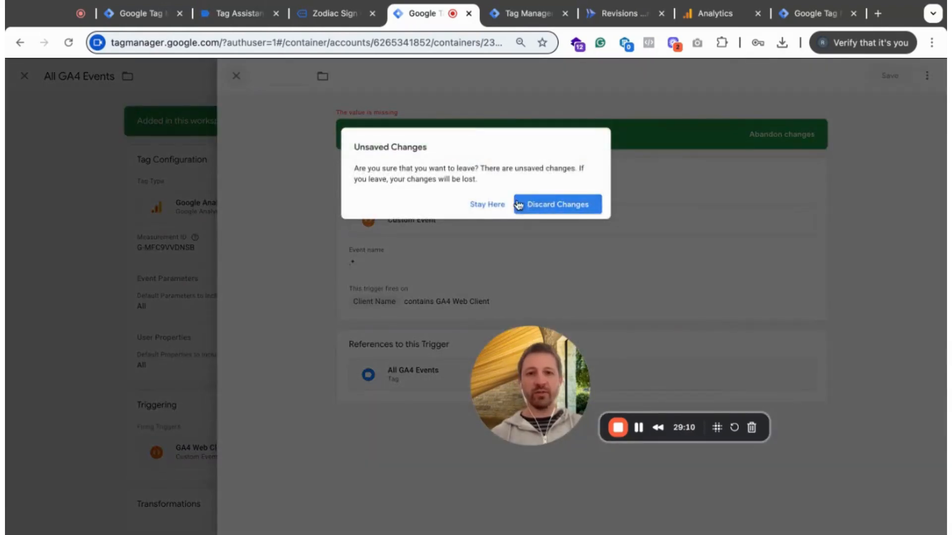
pyautogui.click(559, 206)
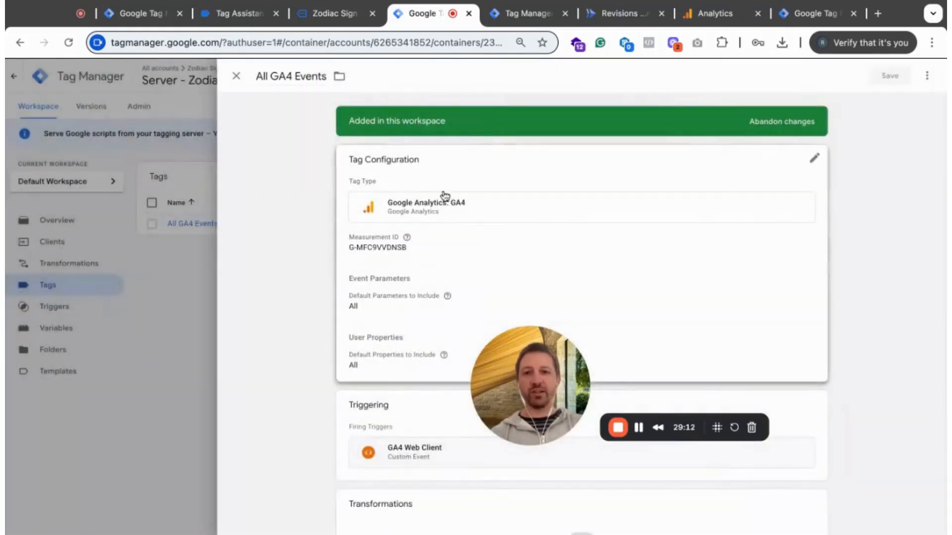
# - Rename the server container's GA4 tag to GA4 Tag and its firing trigger to All GA4 Events
pyautogui.tripleClick(298, 76)
pyautogui.press('BackSpace')
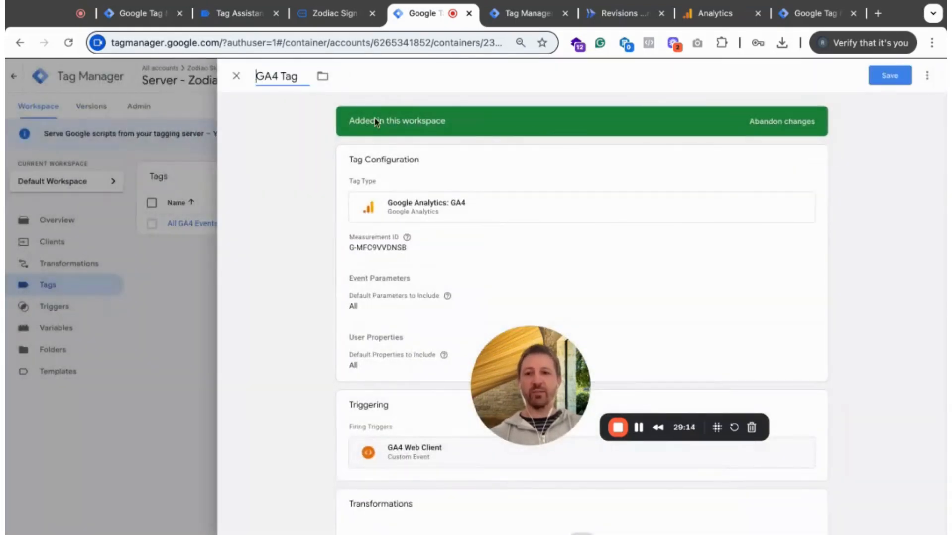
pyautogui.click(463, 452)
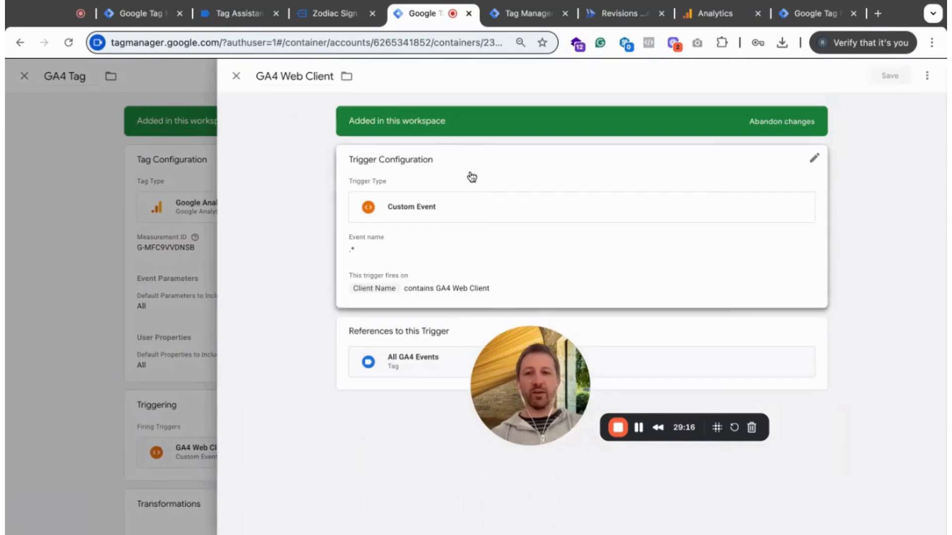
pyautogui.tripleClick(286, 76)
pyautogui.write('All')
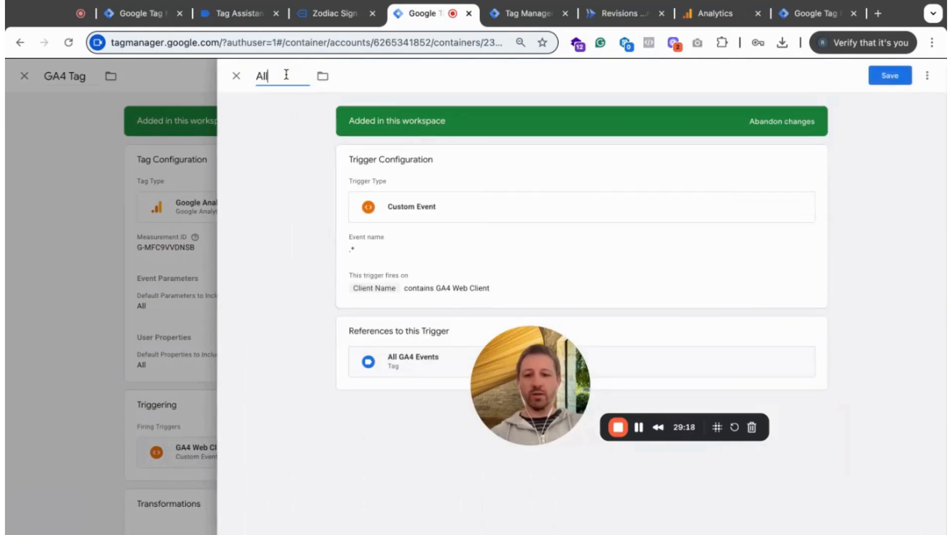
pyautogui.write(' GA4 Events')
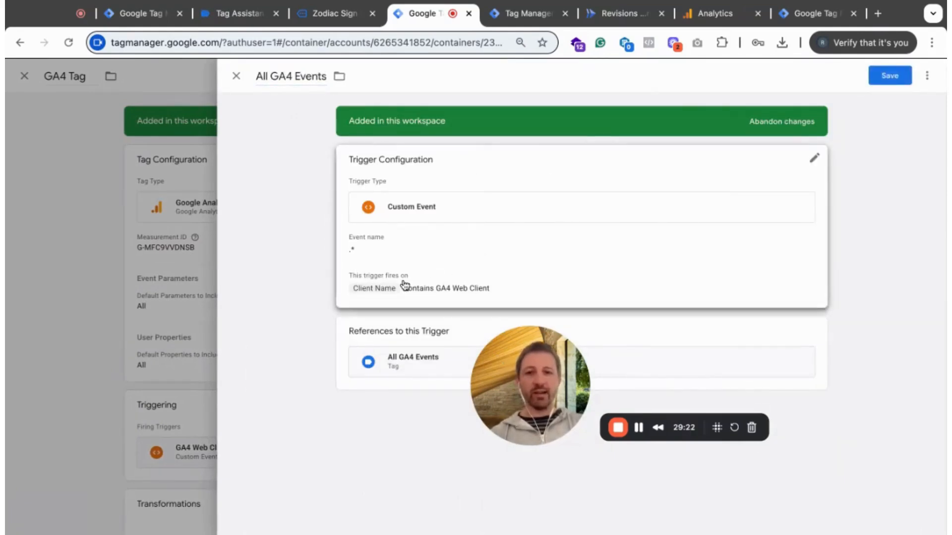
# - Change the trigger's Client Name condition to equals GA4 Web Client, and save both the trigger and the tag
pyautogui.click(421, 286)
pyautogui.moveTo(538, 357); pyautogui.dragTo(730, 177)
pyautogui.click(429, 292)
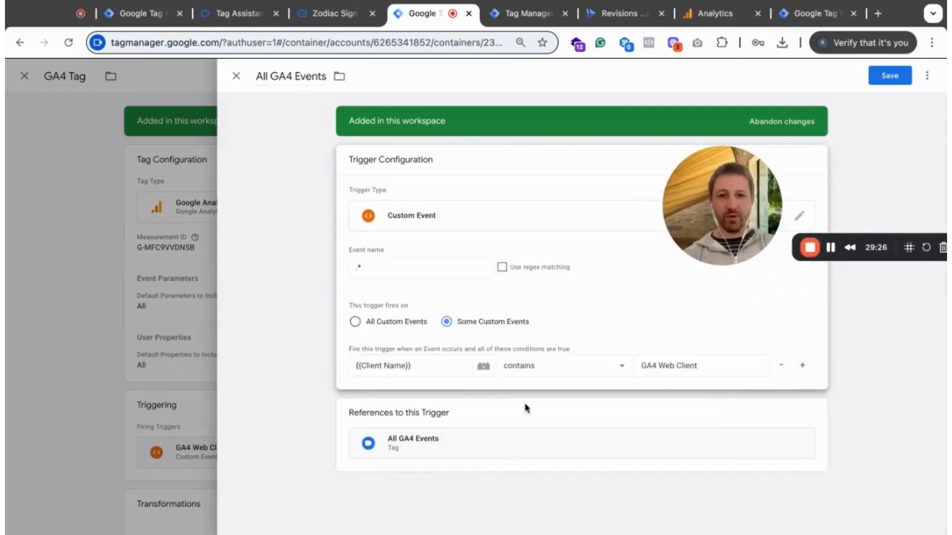
pyautogui.click(569, 374)
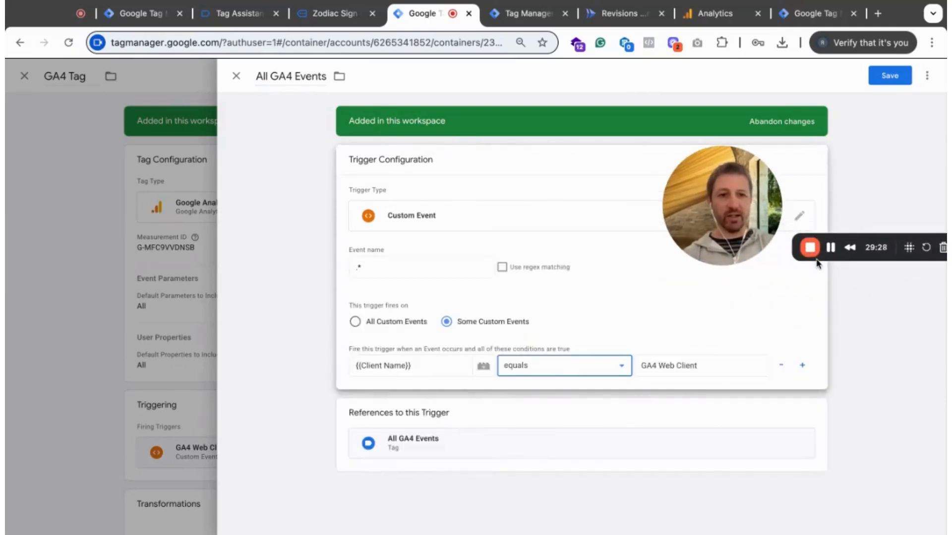
pyautogui.click(890, 76)
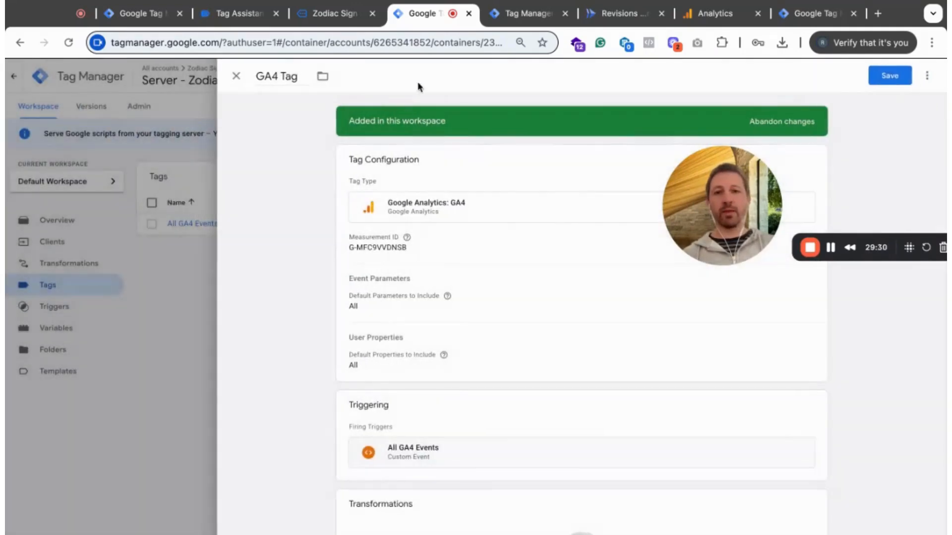
pyautogui.click(891, 78)
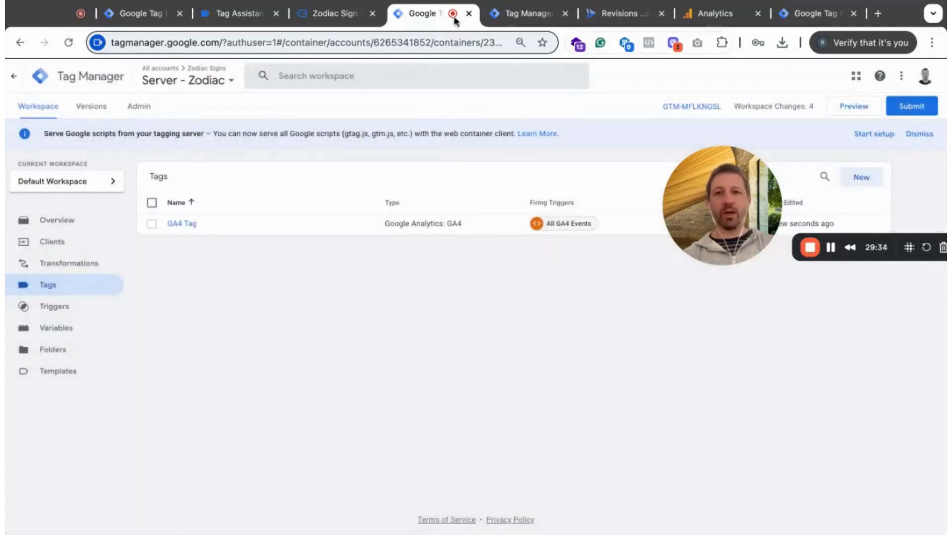
# - Close the old server preview, the debugged Zodiac Sign Matcher page and its Tag Assistant session
pyautogui.click(525, 13)
pyautogui.click(564, 14)
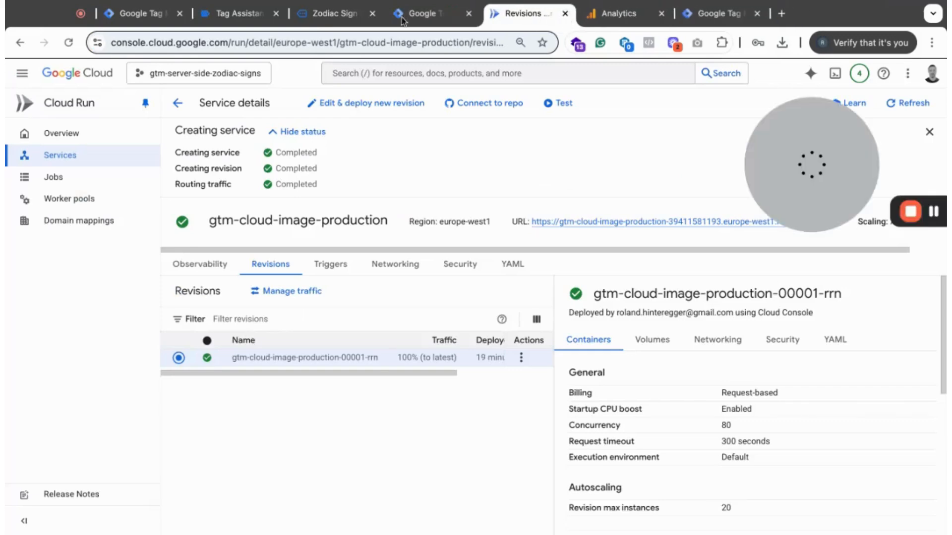
pyautogui.click(335, 13)
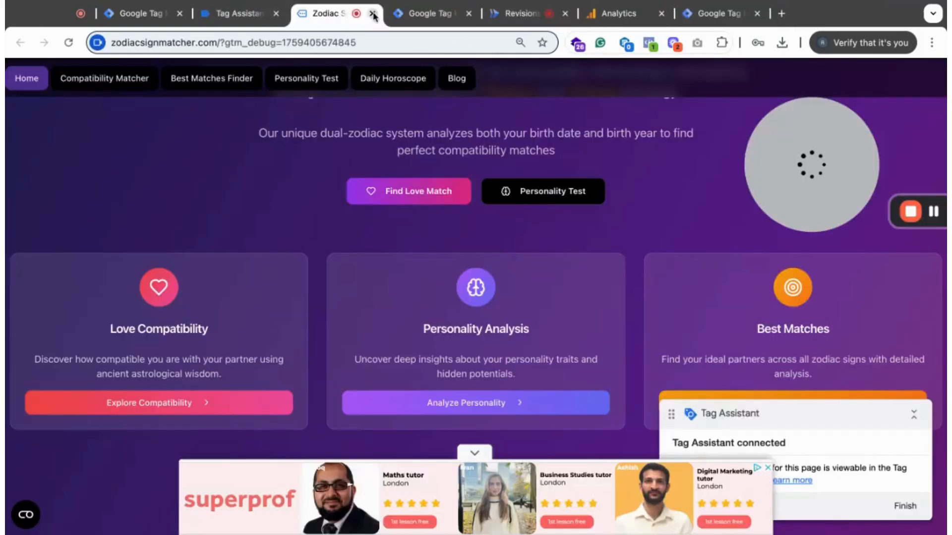
pyautogui.click(373, 13)
pyautogui.click(228, 14)
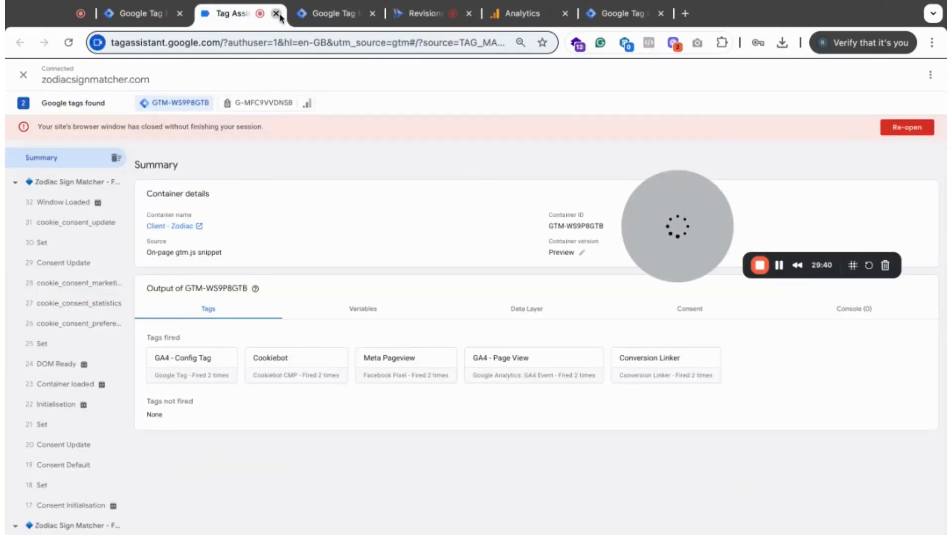
pyautogui.hotkey('ctrl', 'w')
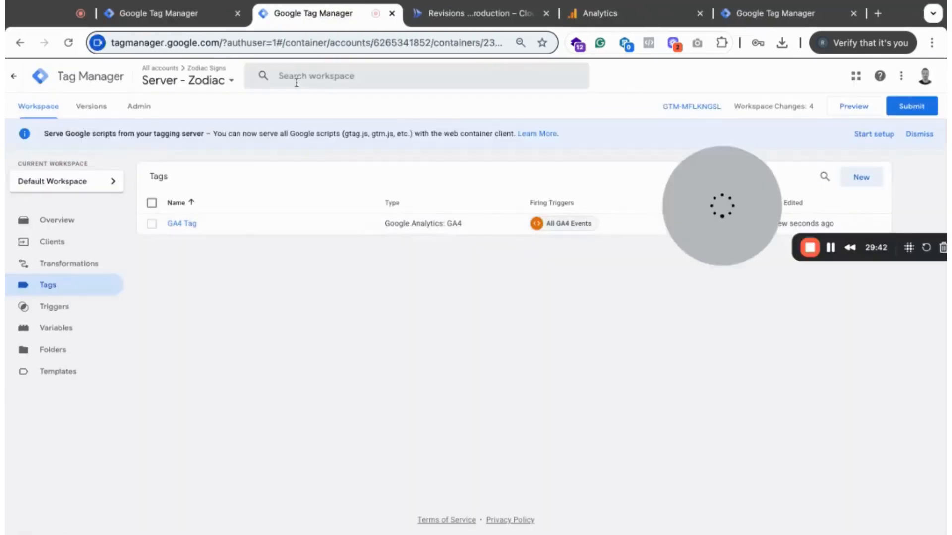
pyautogui.click(188, 14)
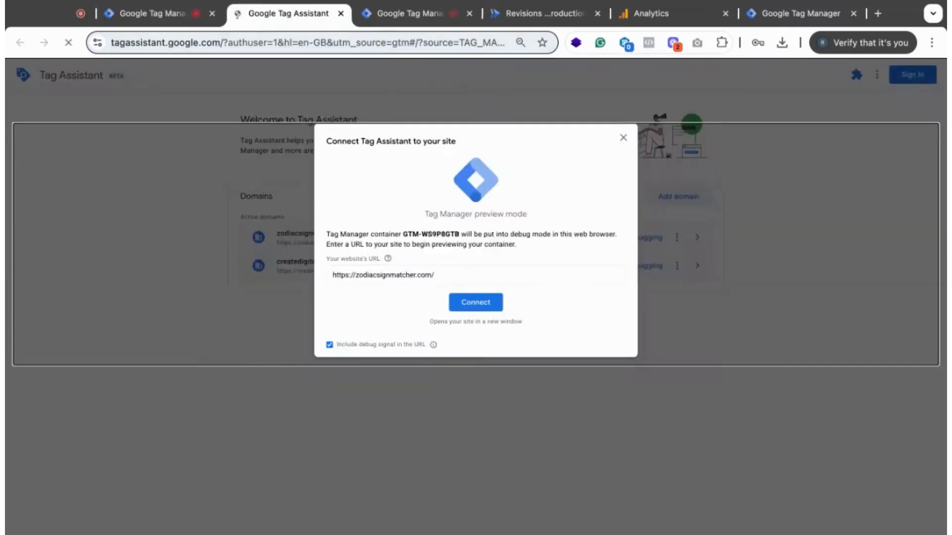
pyautogui.click(473, 302)
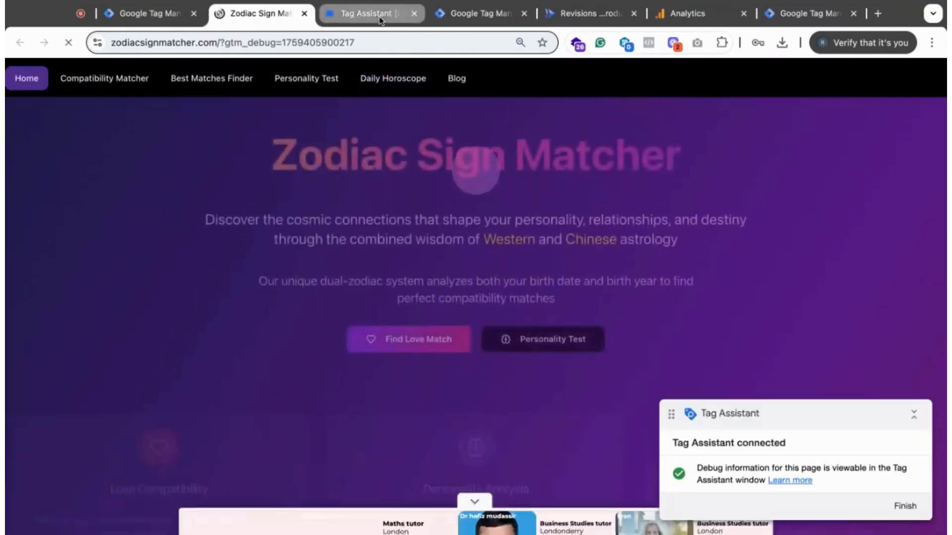
pyautogui.click(379, 16)
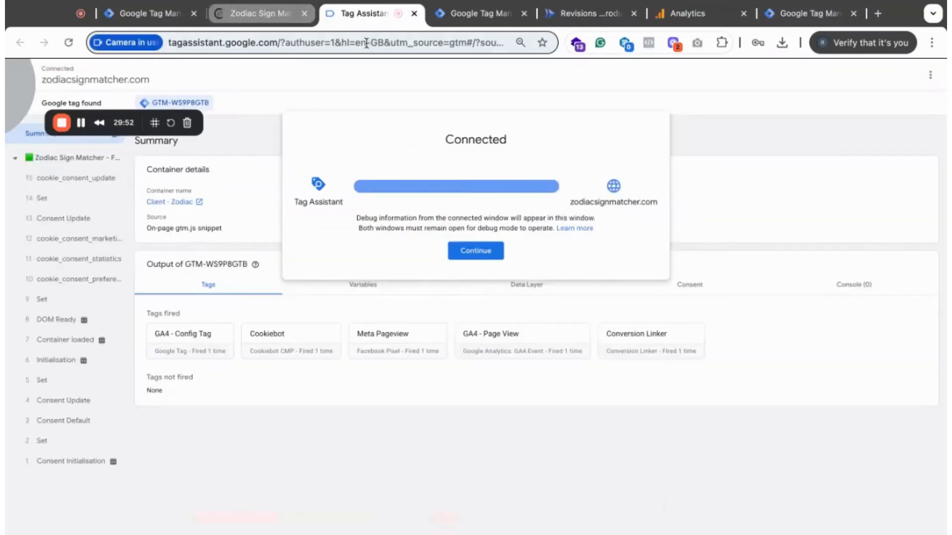
pyautogui.click(474, 251)
pyautogui.click(475, 14)
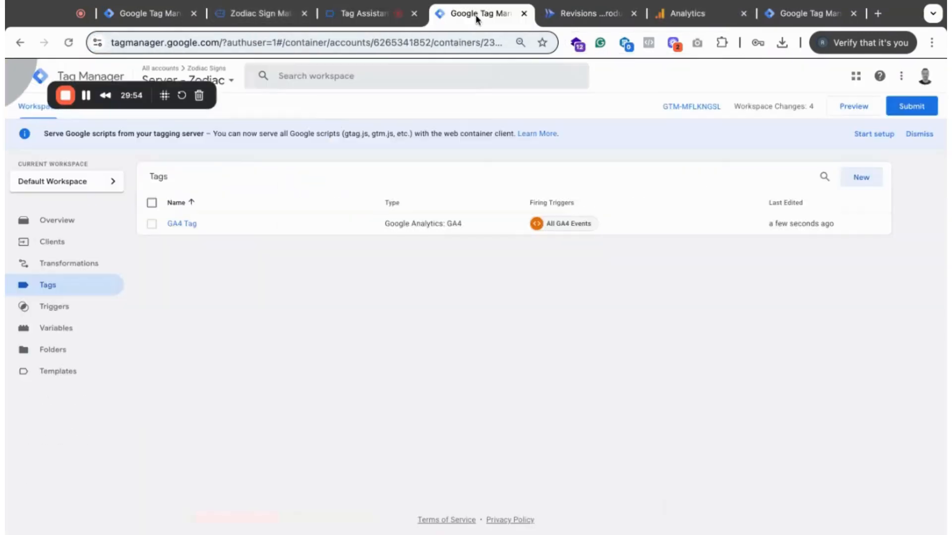
pyautogui.click(862, 110)
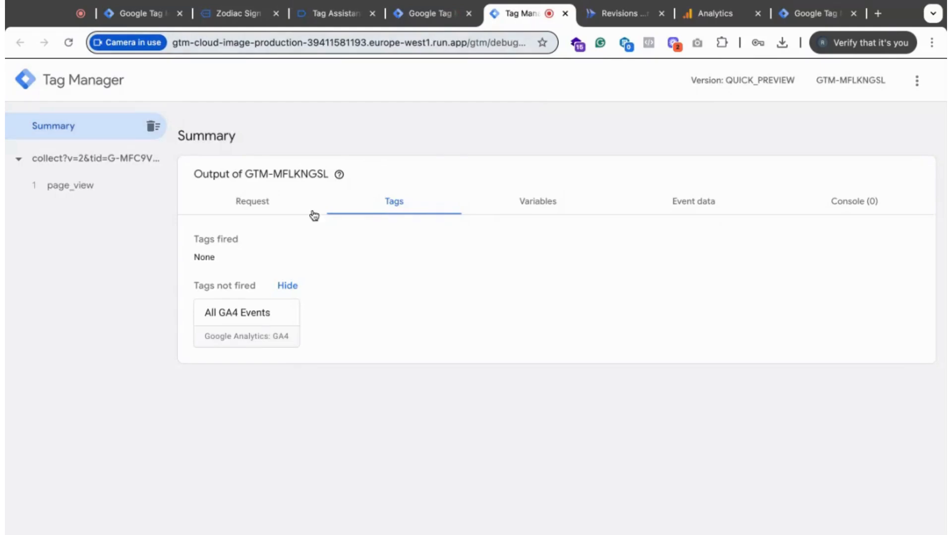
# - Inspect the page_view event in the server preview, checking which client claimed its request and which tags fired
pyautogui.click(68, 196)
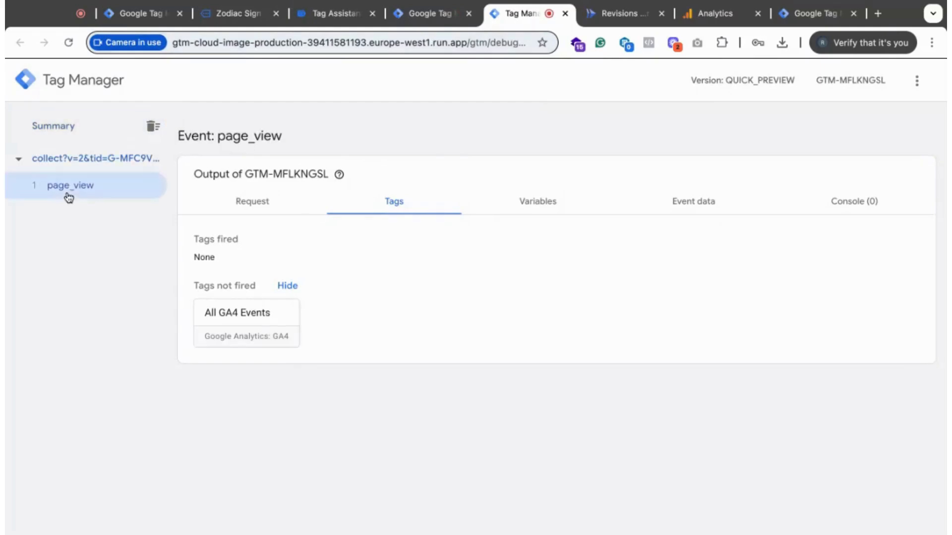
pyautogui.click(249, 202)
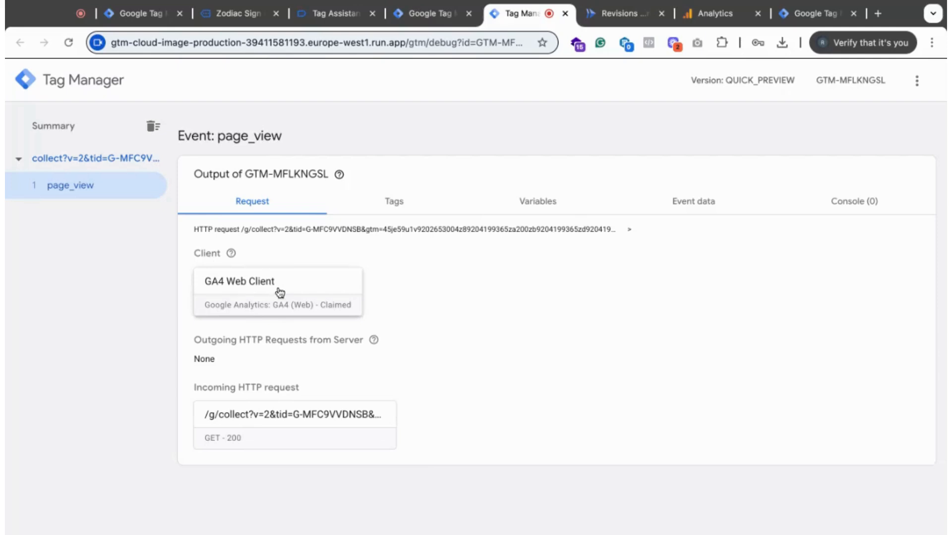
pyautogui.click(400, 201)
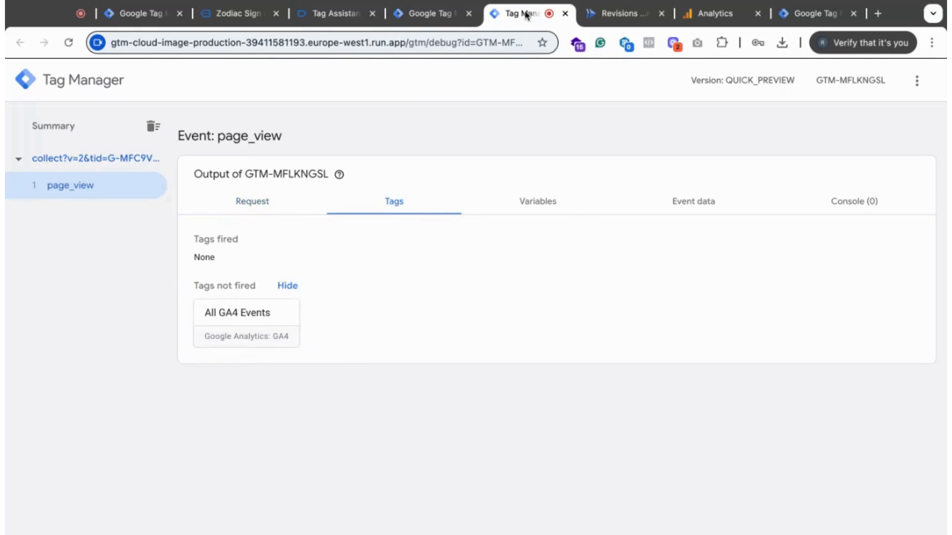
# - Check the current cookie consent state on the debugged Zodiac Sign Matcher page, and close the cookie settings
pyautogui.click(426, 13)
pyautogui.click(238, 14)
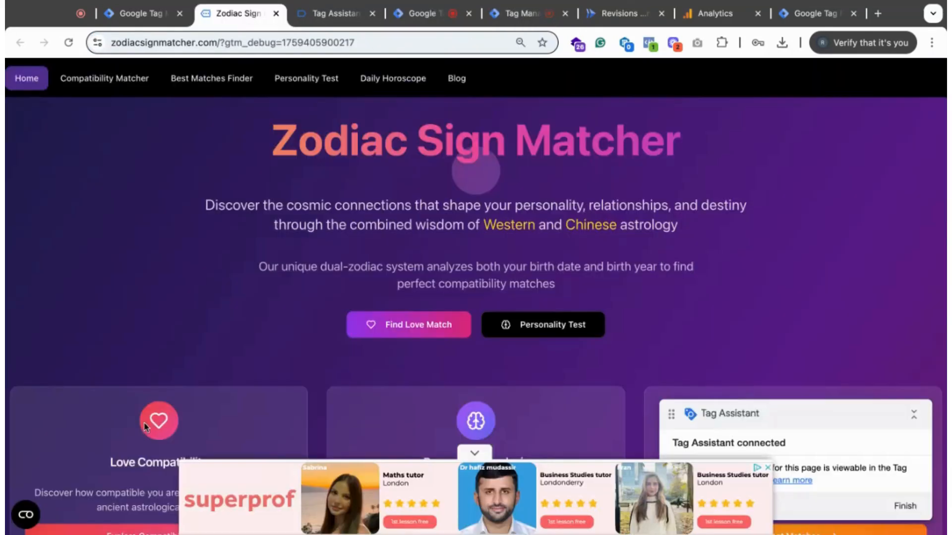
pyautogui.click(28, 514)
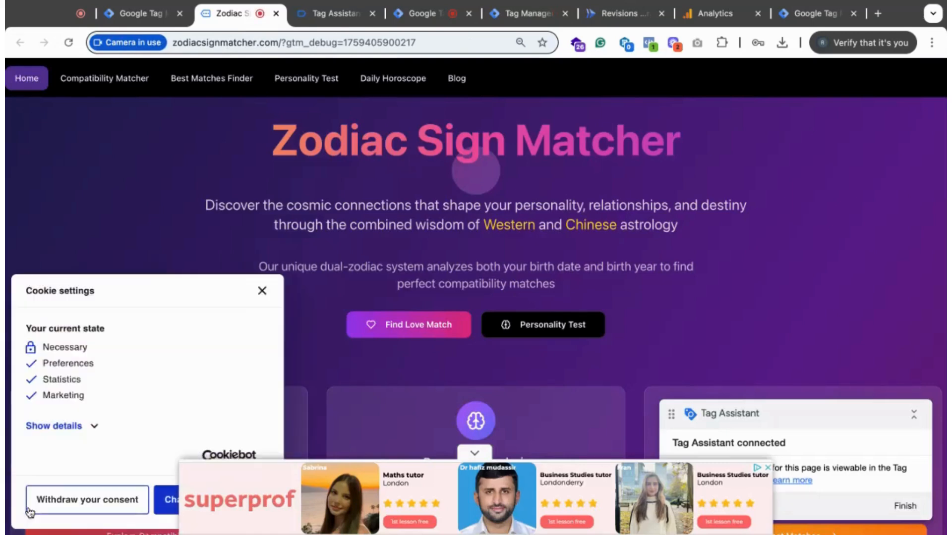
pyautogui.click(263, 293)
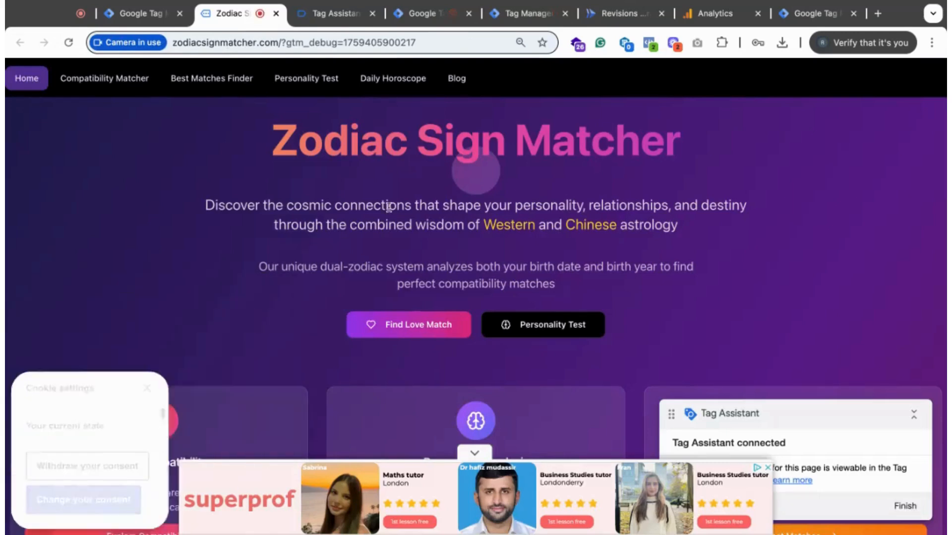
# - Enable regex matching for the event name in the server container's All GA4 Events trigger, save it, and close the GA4 Tag
pyautogui.click(424, 13)
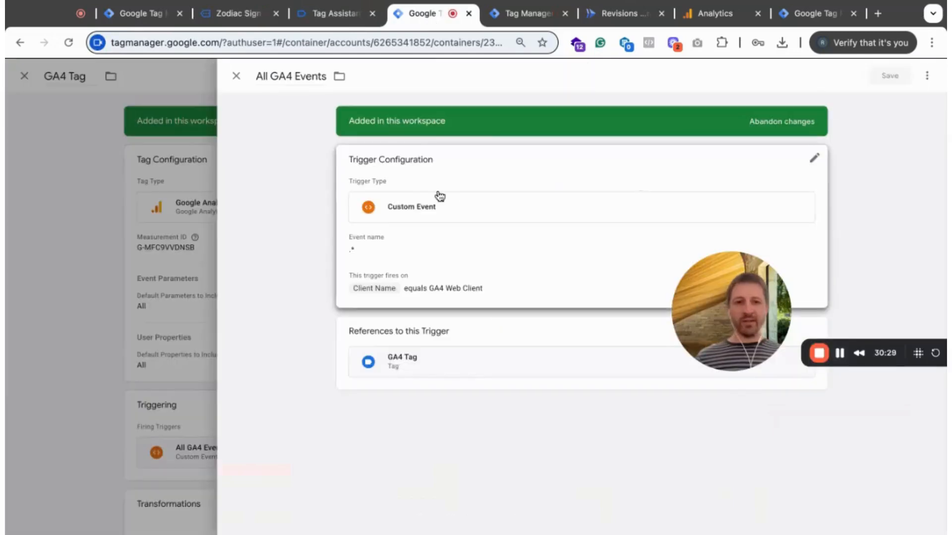
pyautogui.click(463, 252)
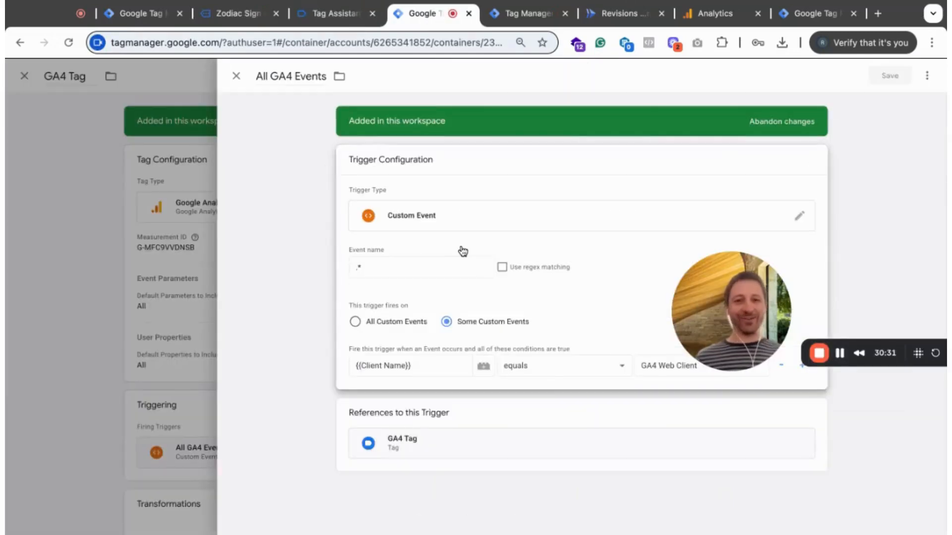
pyautogui.click(501, 268)
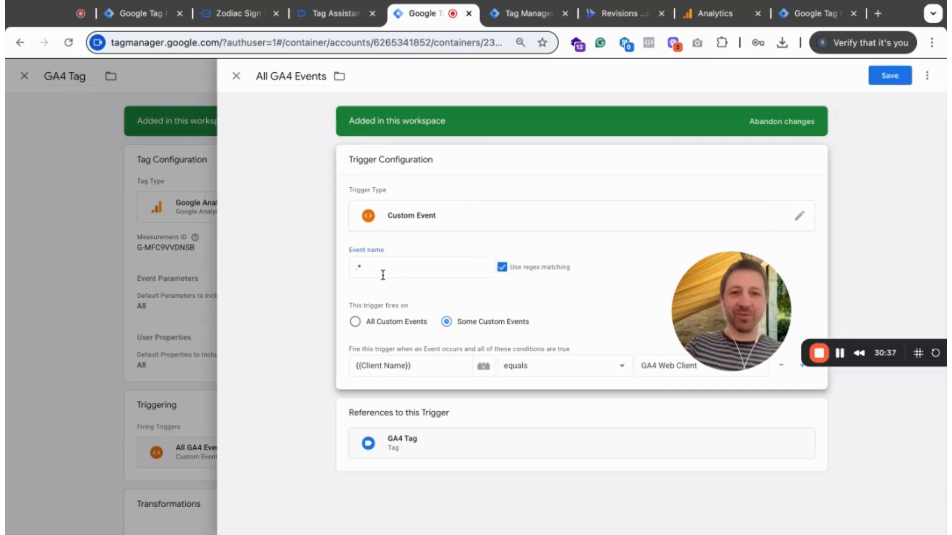
pyautogui.click(890, 75)
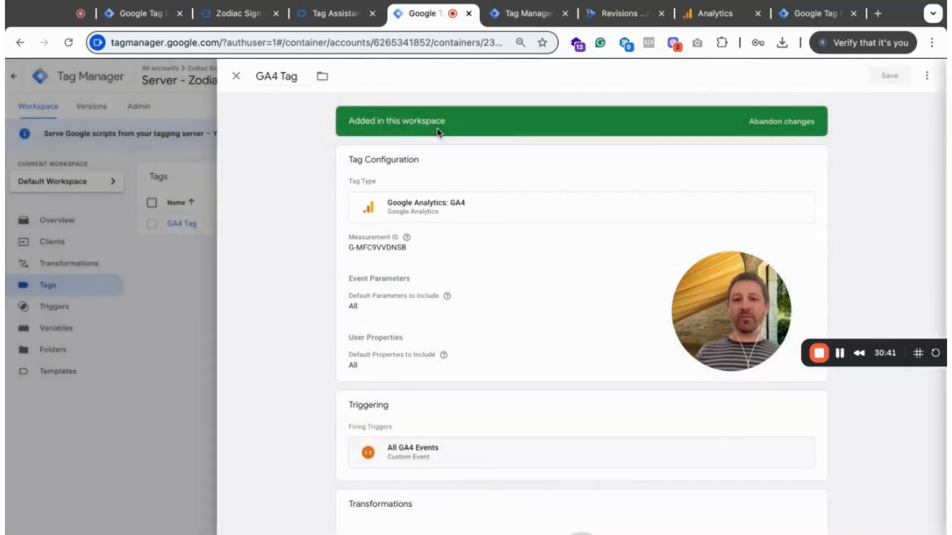
pyautogui.click(237, 76)
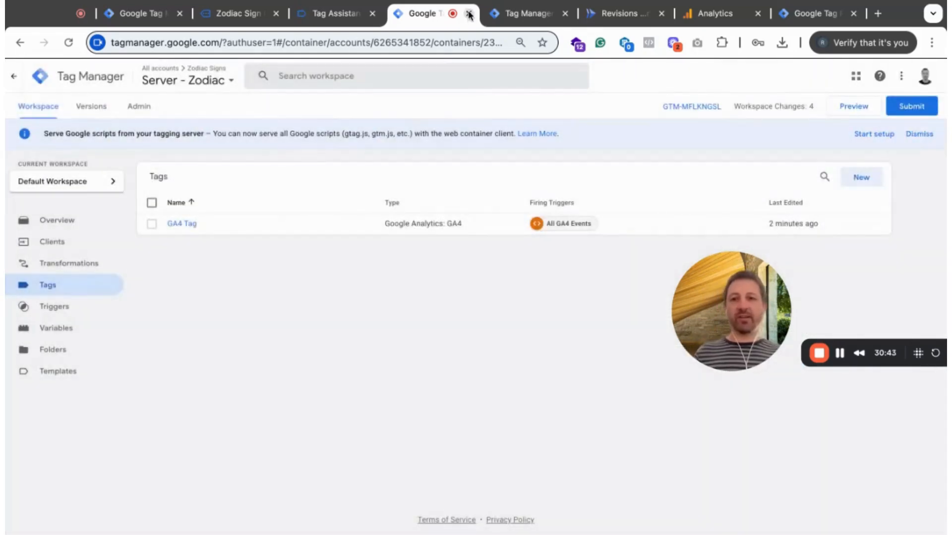
# - Close the outdated server preview, the debugged Zodiac Sign Matcher page and the client container's Tag Assistant session
pyautogui.click(526, 13)
pyautogui.click(565, 14)
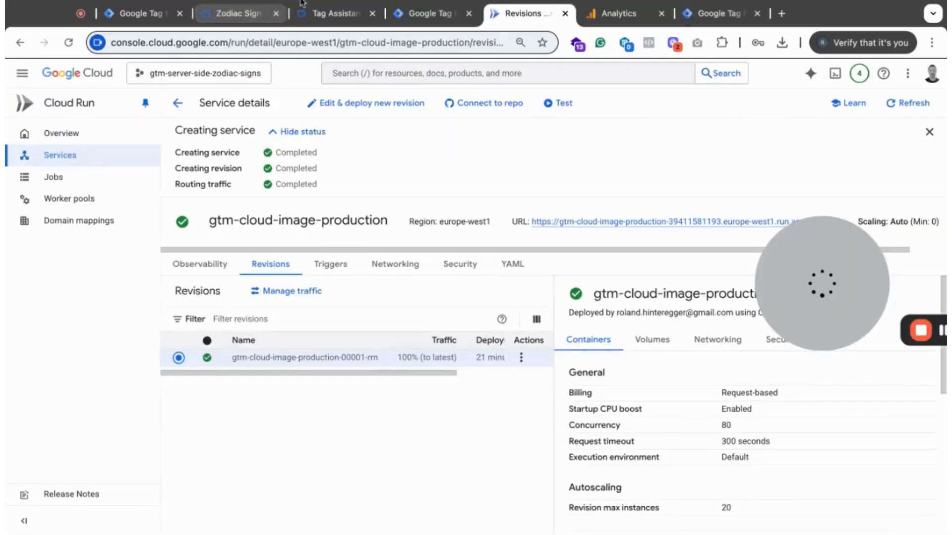
pyautogui.click(234, 17)
pyautogui.click(140, 18)
pyautogui.click(255, 18)
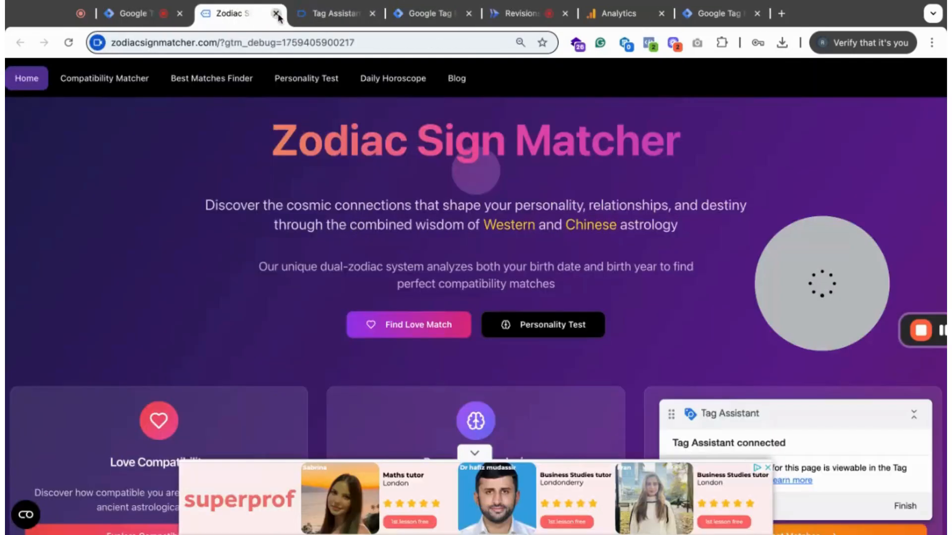
pyautogui.click(278, 16)
pyautogui.click(276, 15)
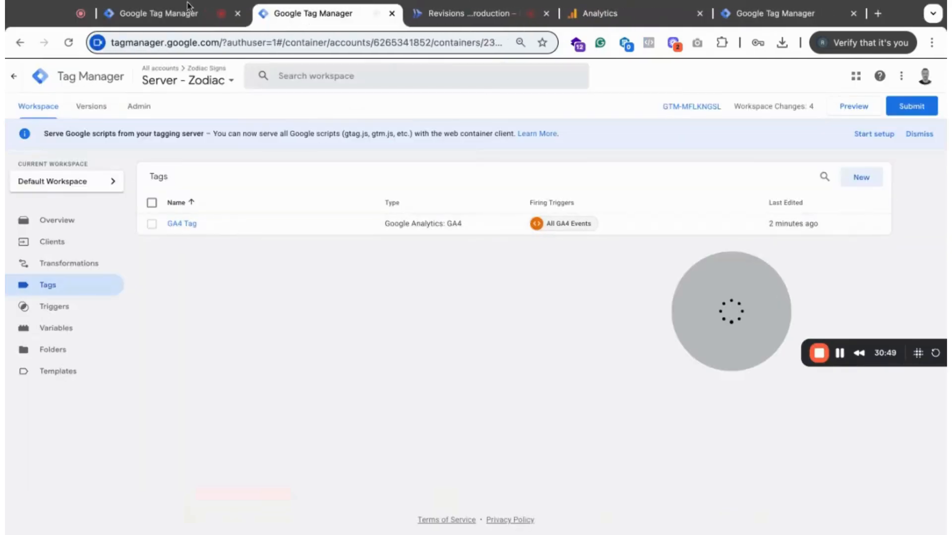
pyautogui.click(188, 6)
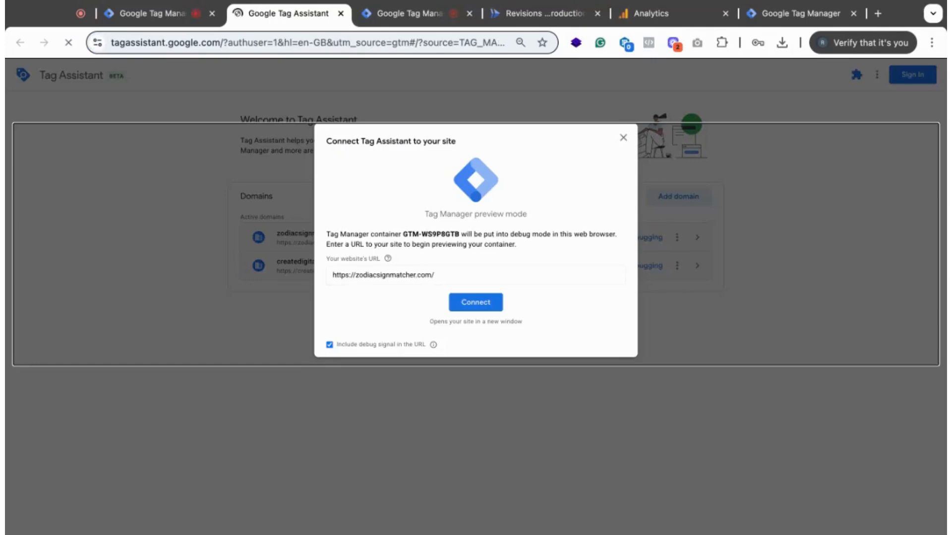
pyautogui.click(464, 303)
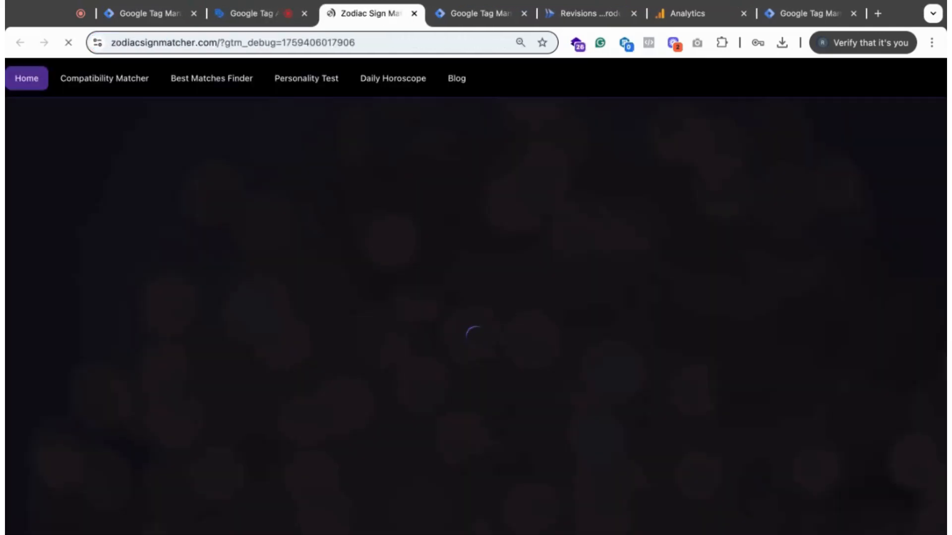
pyautogui.click(479, 14)
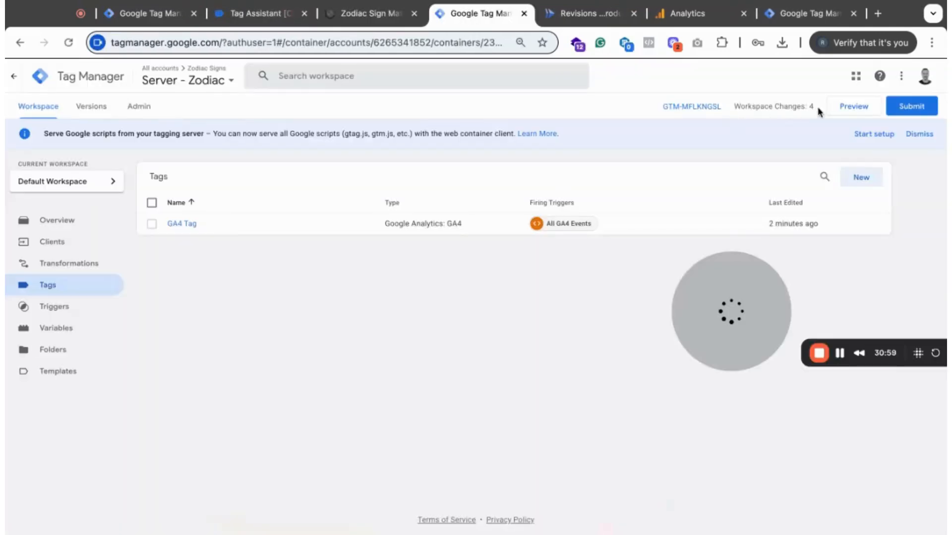
pyautogui.click(845, 107)
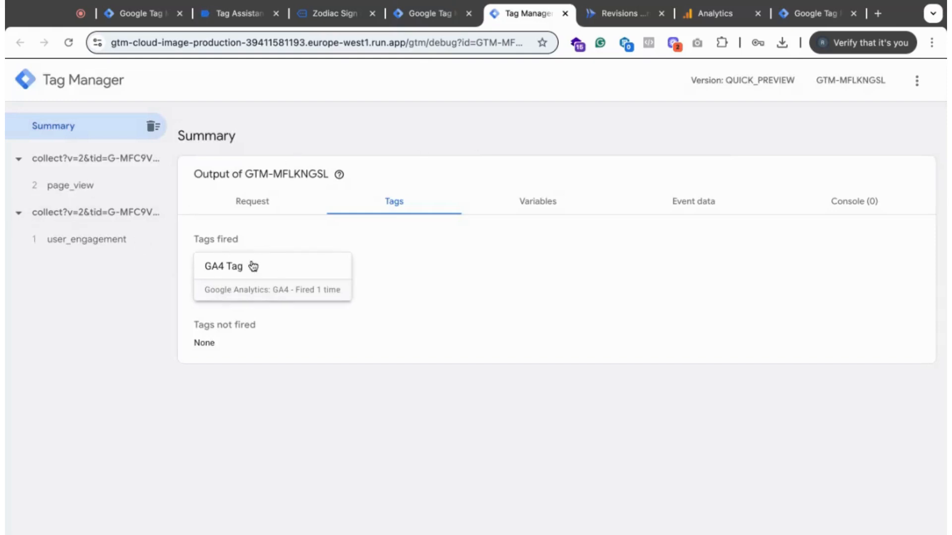
# - Check which tags fired on the page_view event in the server preview and in the client container's Tag Assistant summary
pyautogui.click(86, 189)
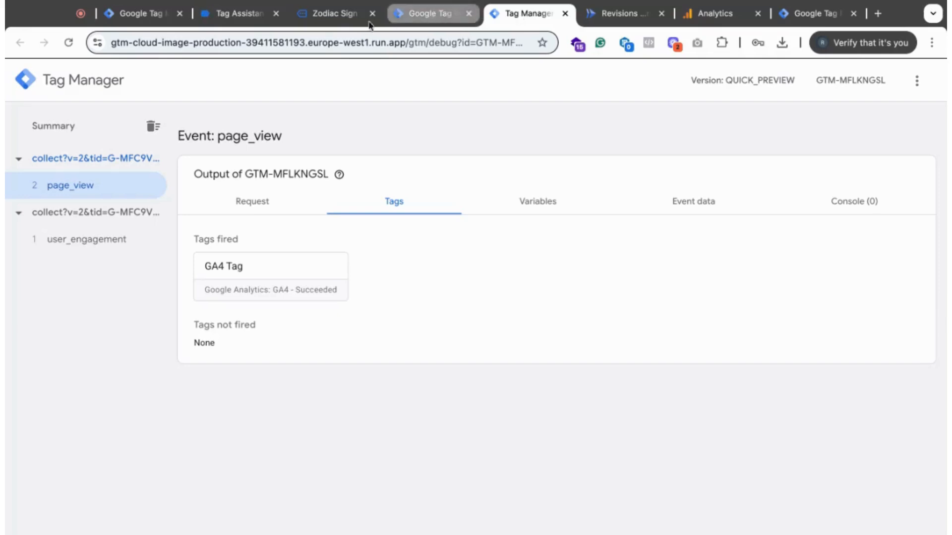
pyautogui.click(326, 15)
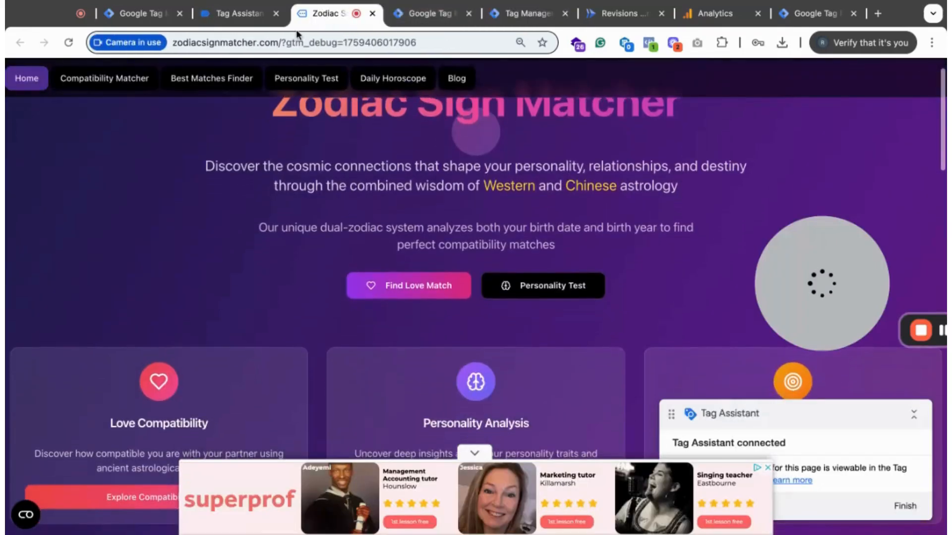
pyautogui.click(238, 13)
pyautogui.click(466, 250)
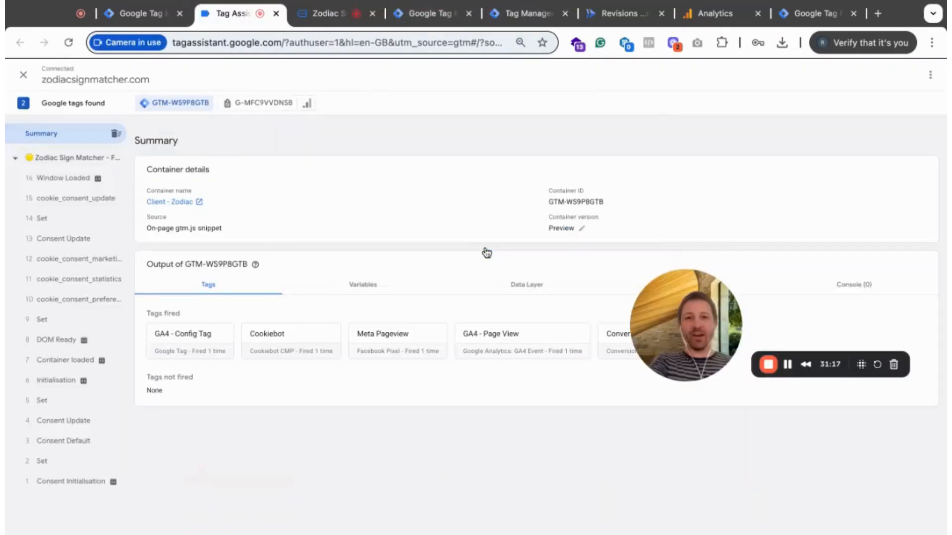
pyautogui.click(429, 13)
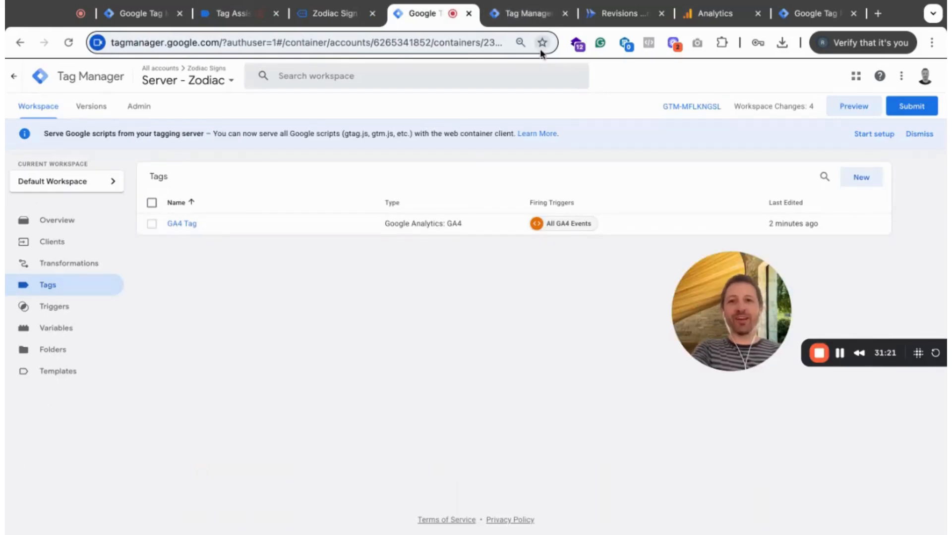
# - Reload the debugged Zodiac page with network recording open, and inspect the user_engagement and page_view g/collect requests
pyautogui.click(313, 11)
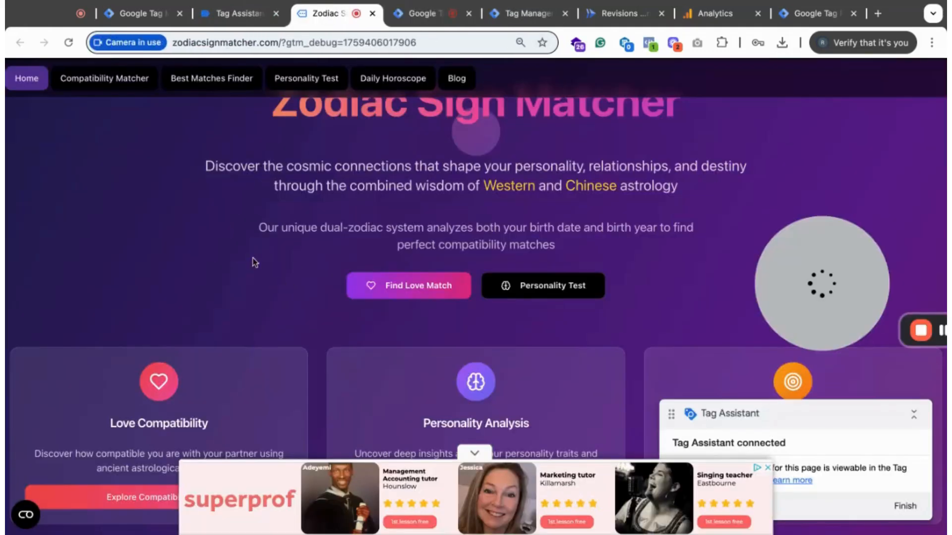
pyautogui.press('super+alt+i')
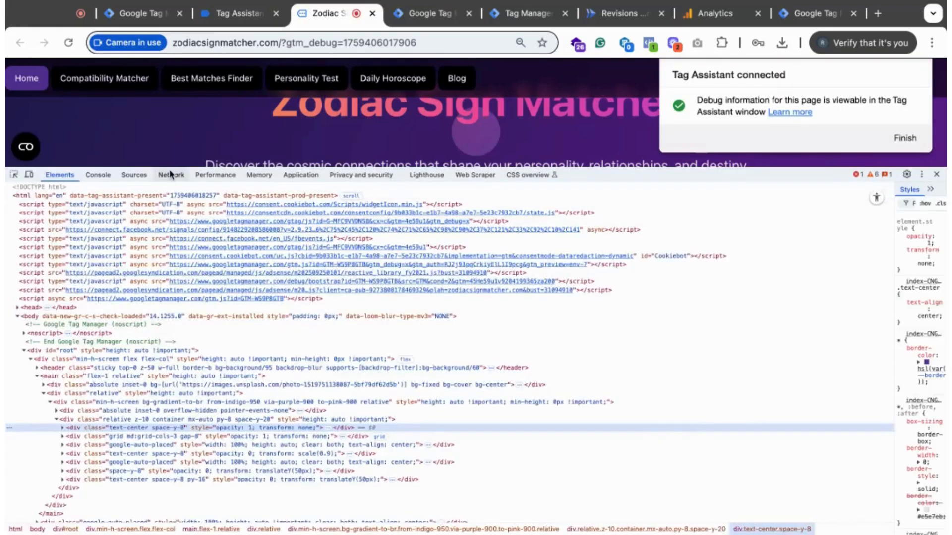
pyautogui.click(171, 175)
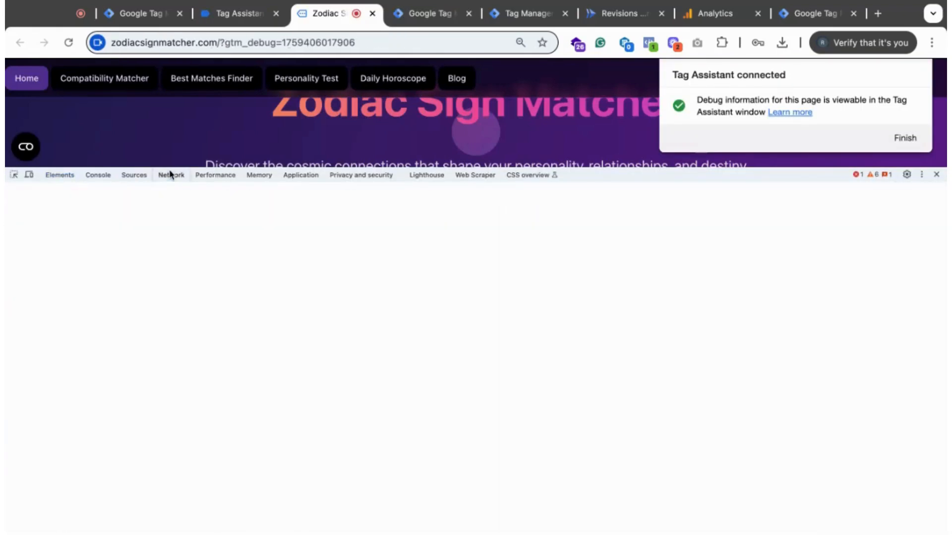
pyautogui.click(69, 42)
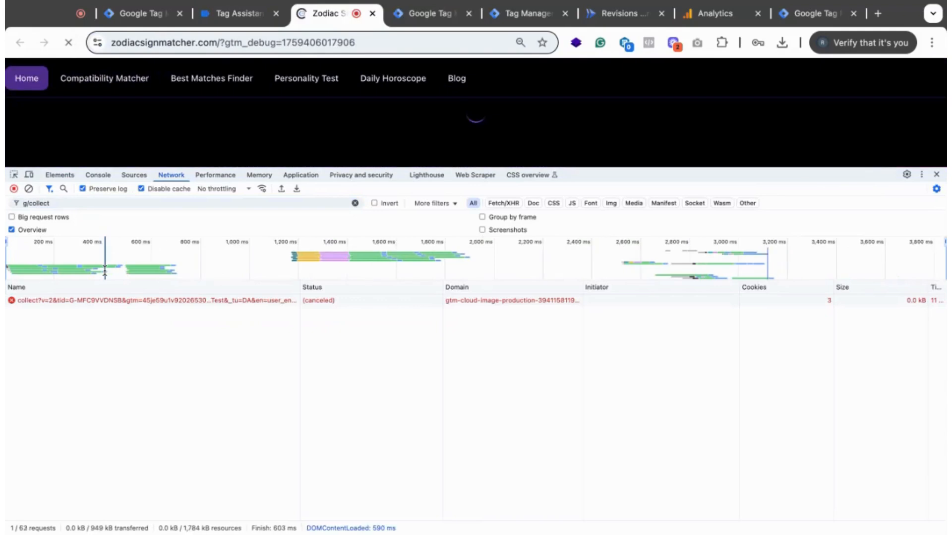
pyautogui.click(154, 299)
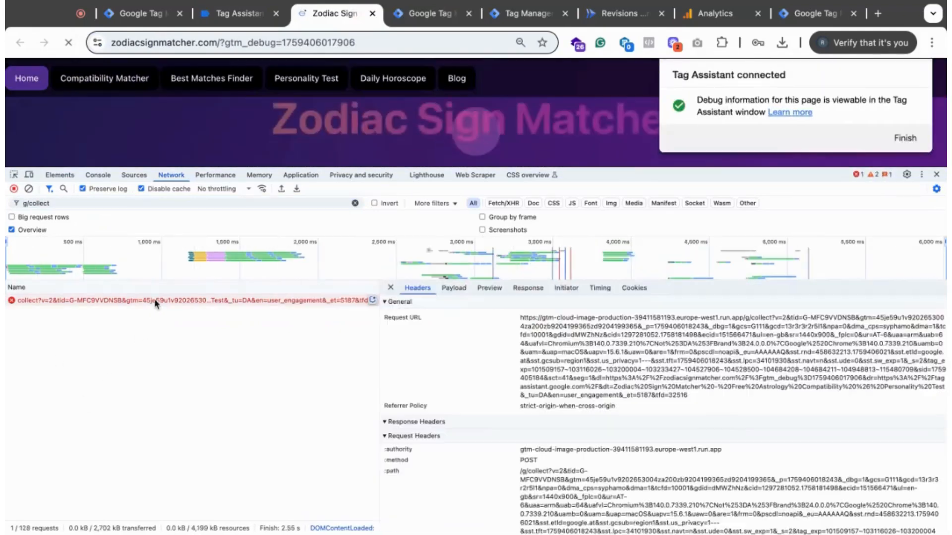
pyautogui.moveTo(565, 395); pyautogui.dragTo(568, 404)
pyautogui.doubleClick(571, 396)
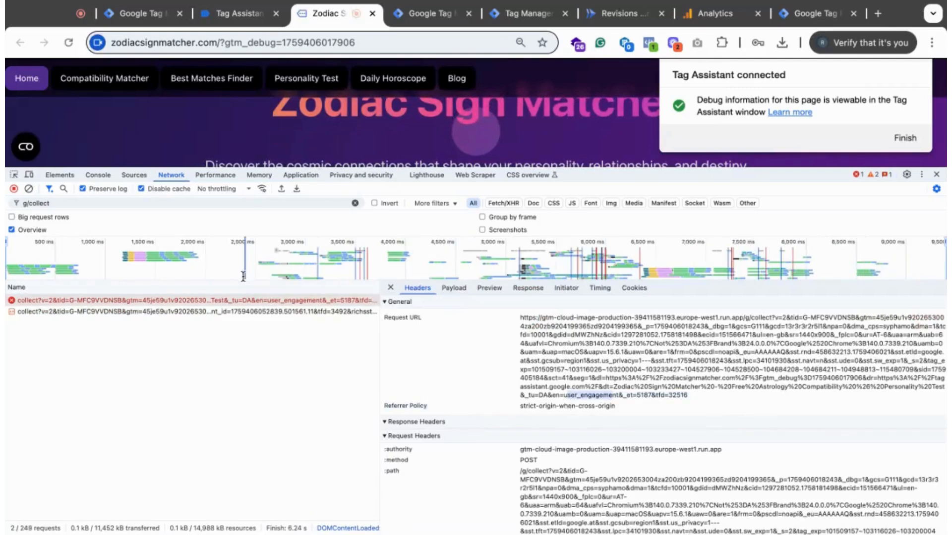
pyautogui.click(122, 311)
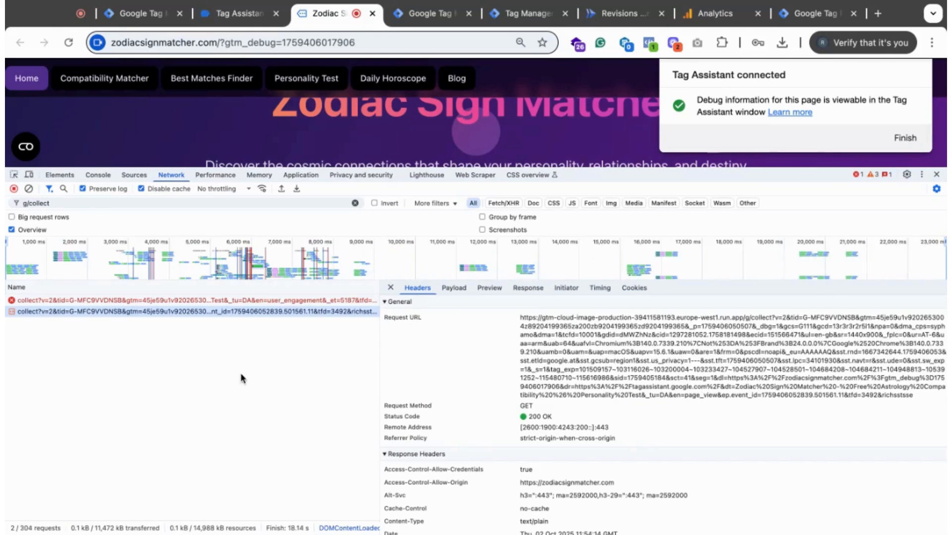
# - Switch to Google Analytics and open DebugView for the Zodiac Signs property
pyautogui.click(709, 13)
pyautogui.click(213, 85)
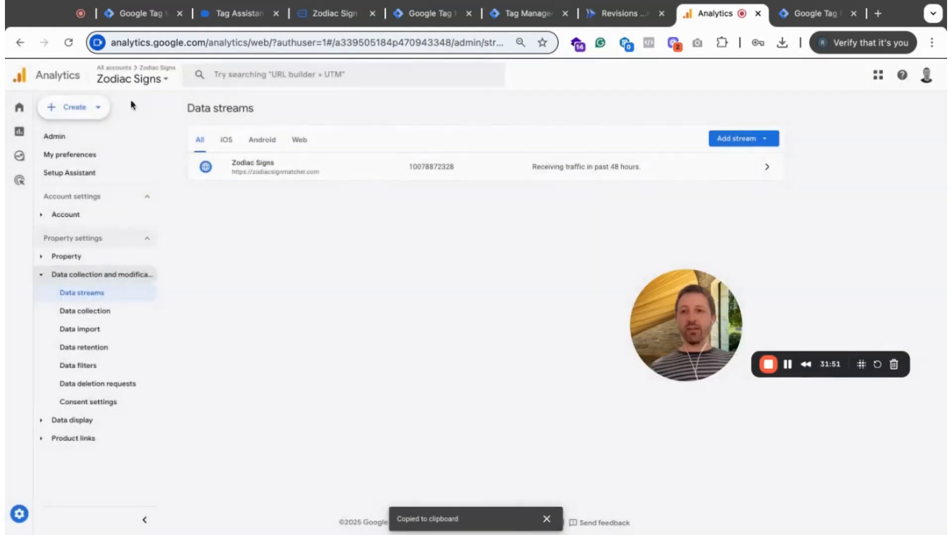
pyautogui.moveTo(22, 111)
pyautogui.click(38, 130)
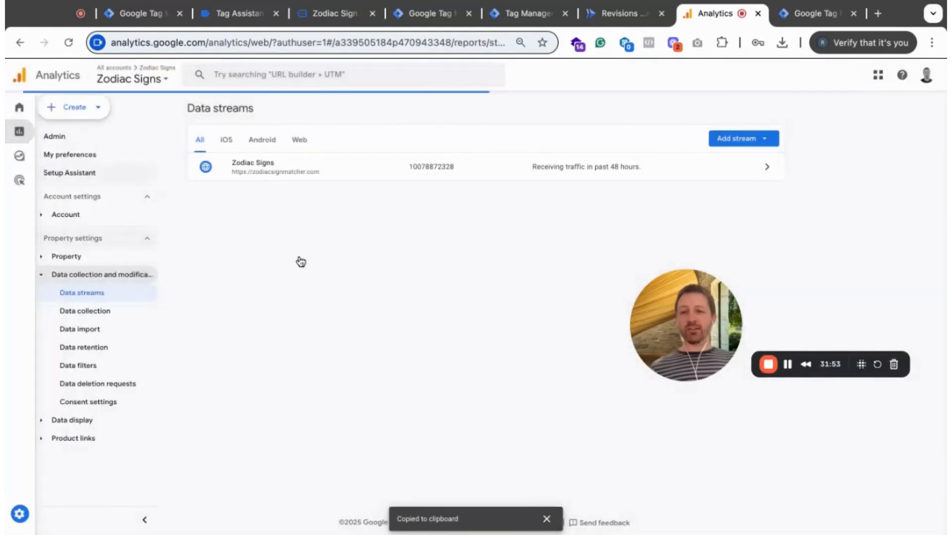
pyautogui.moveTo(19, 494)
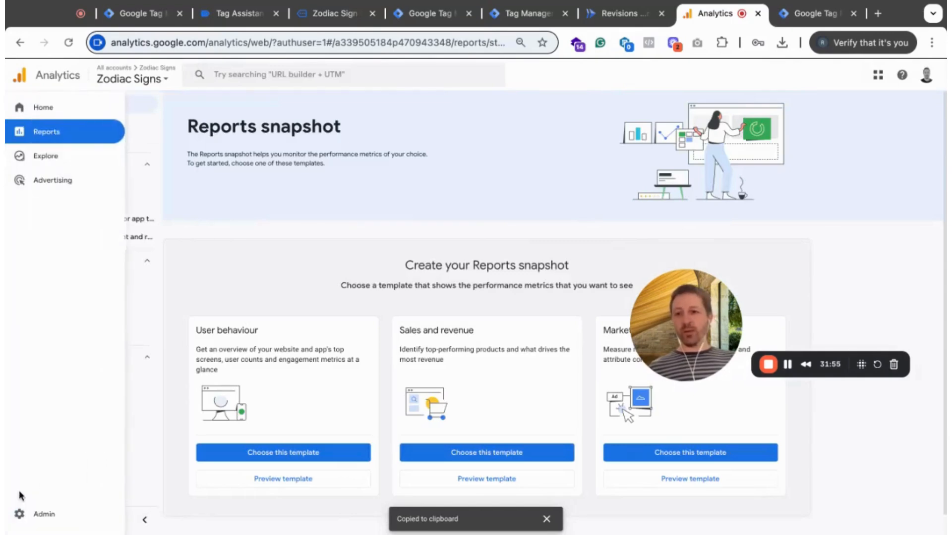
pyautogui.click(19, 514)
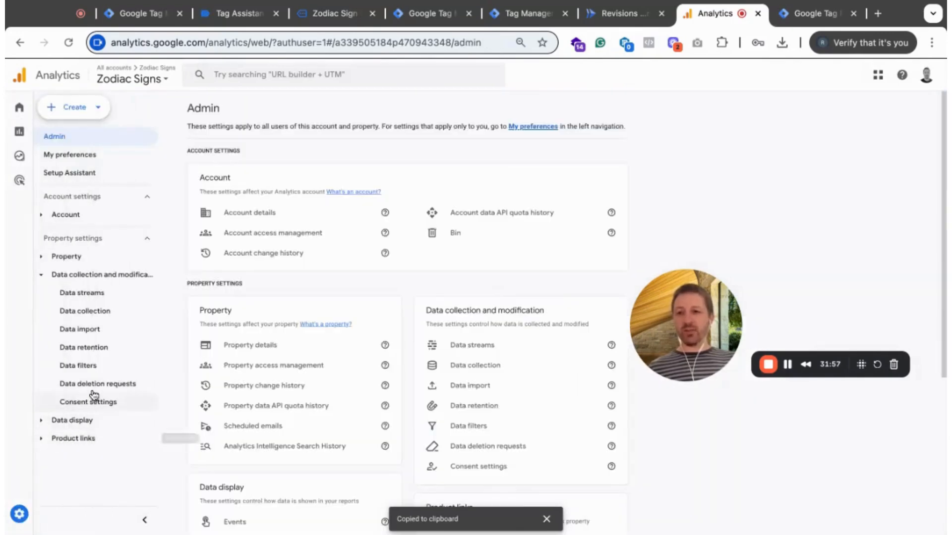
pyautogui.scroll(-5, 312, 416)
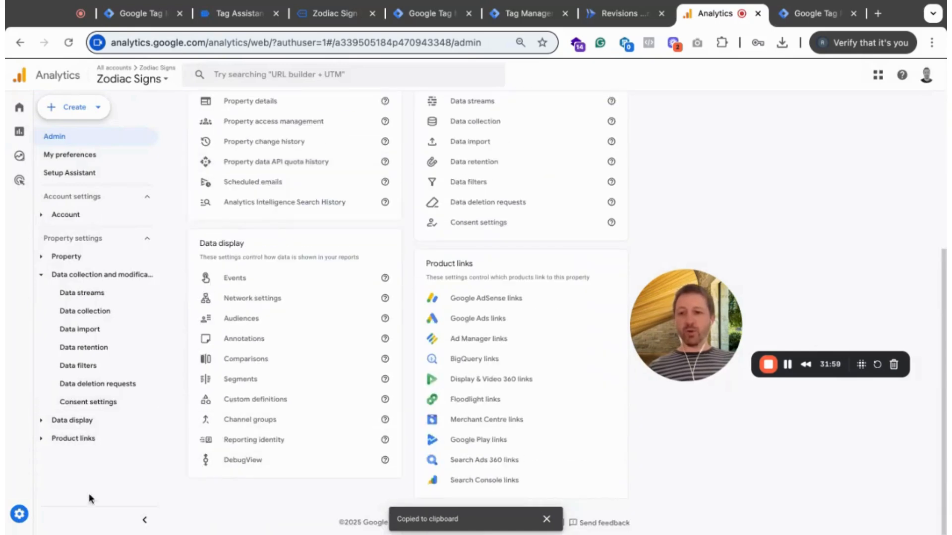
pyautogui.click(262, 462)
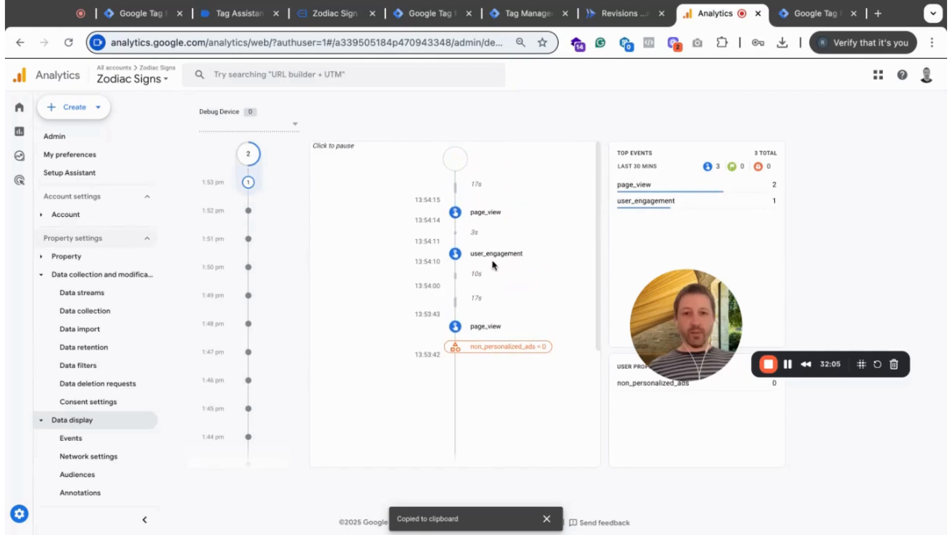
# - Examine the parameters of the newest page_view event in DebugView, and return to the client container's Tag Assistant session
pyautogui.click(480, 218)
pyautogui.scroll(-1, 514, 261)
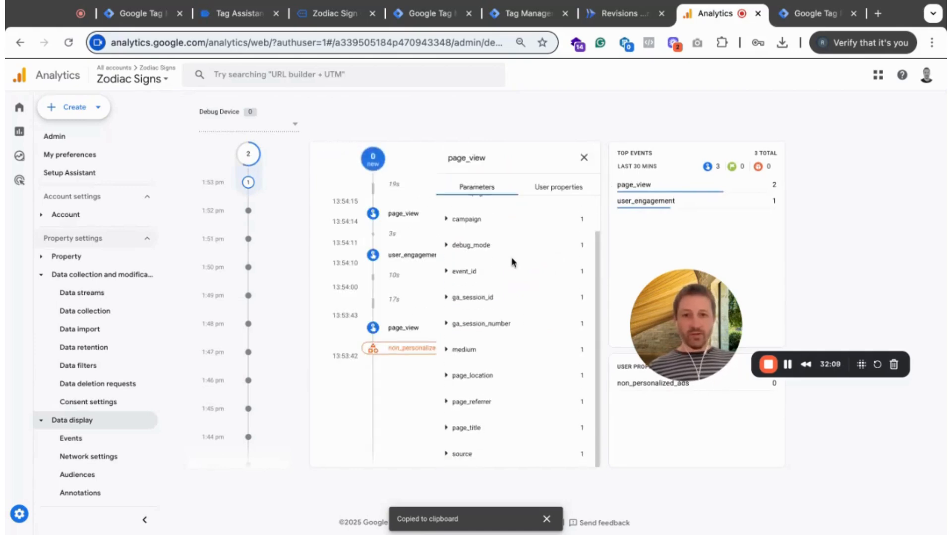
pyautogui.scroll(1, 513, 262)
pyautogui.click(585, 158)
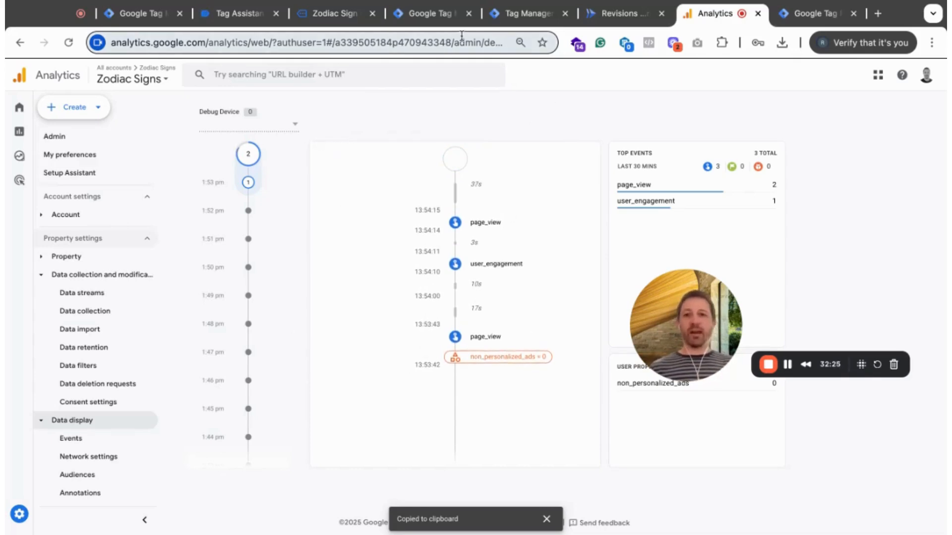
pyautogui.click(239, 13)
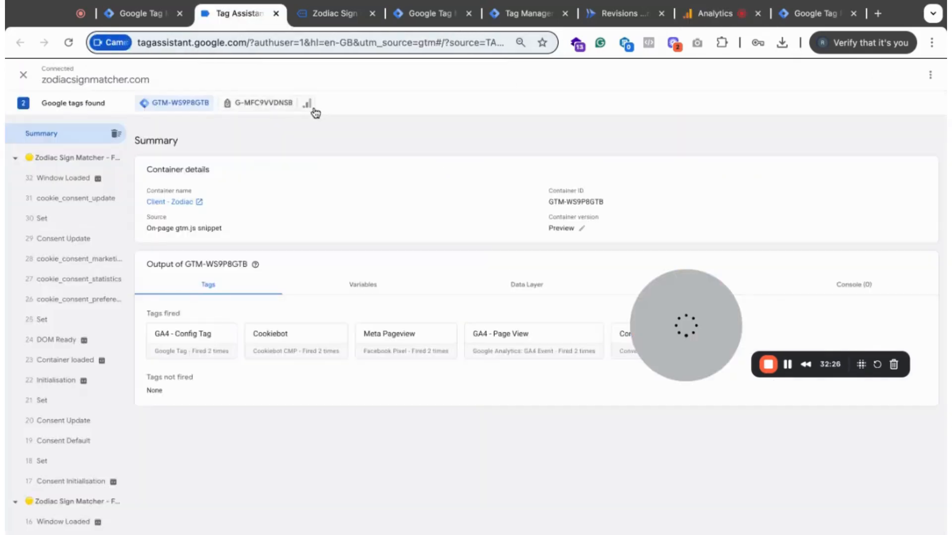
# - Switch to the debugged Zodiac page and examine the page_view g/collect request's URL host and response headers
pyautogui.click(333, 14)
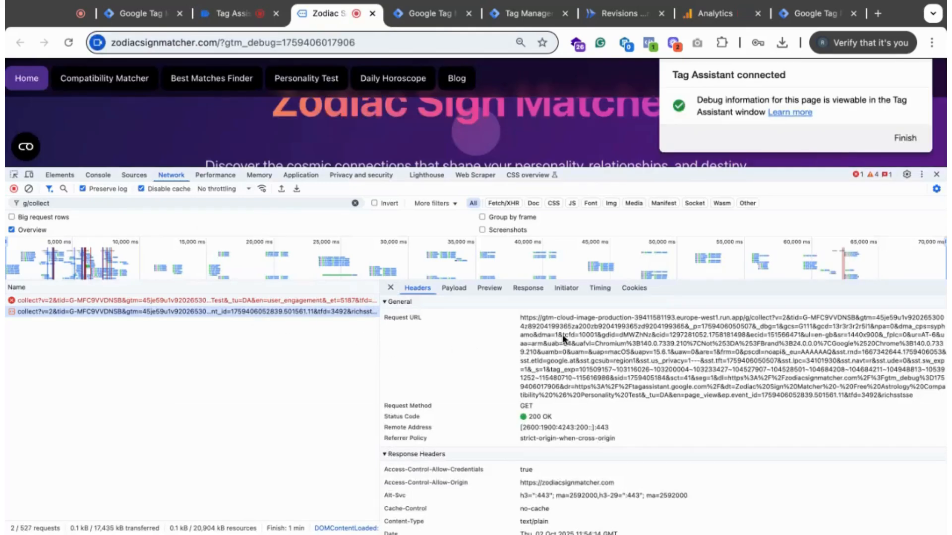
pyautogui.moveTo(546, 320); pyautogui.dragTo(726, 318)
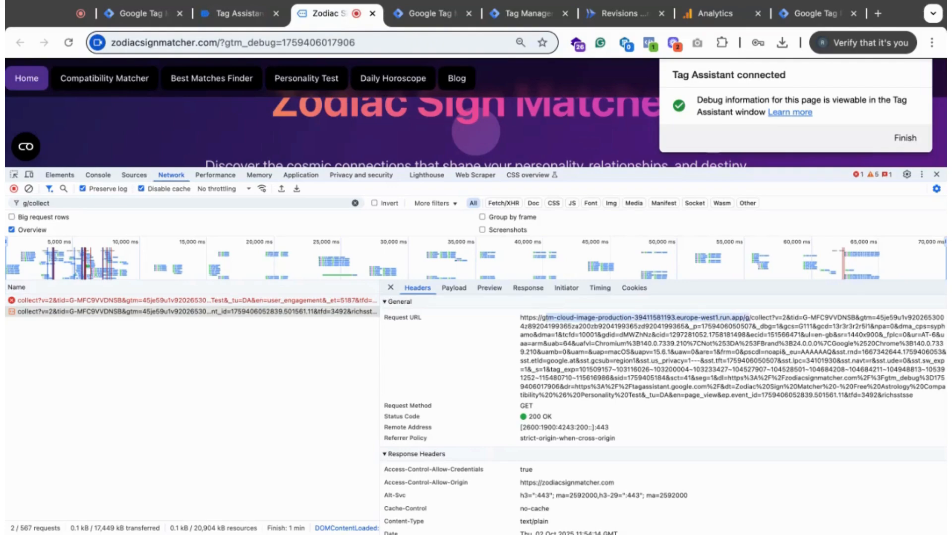
pyautogui.scroll(-3, 709, 368)
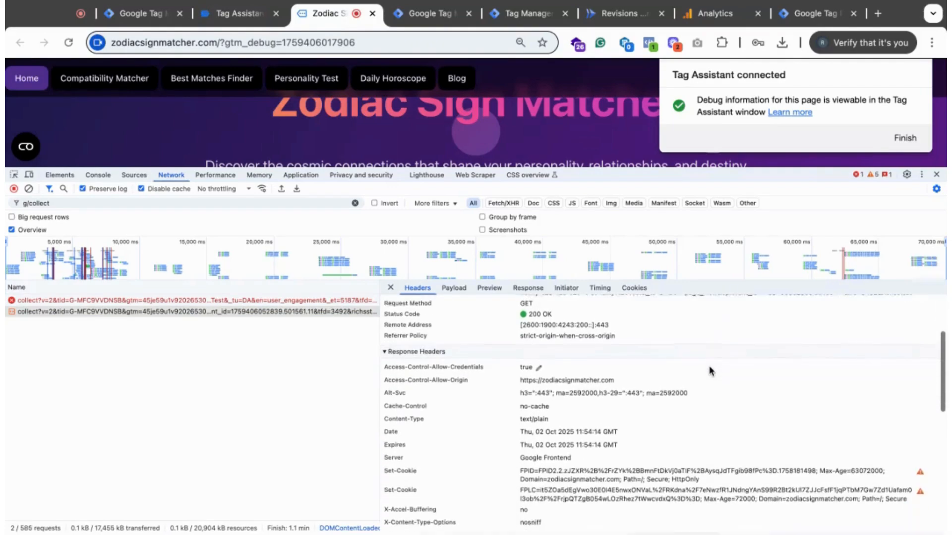
pyautogui.scroll(-1, 709, 367)
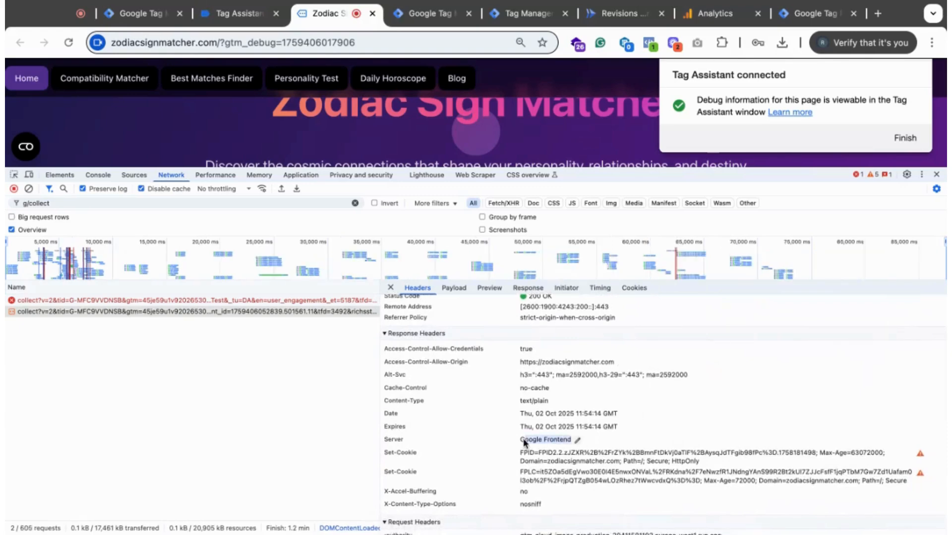
pyautogui.scroll(4, 634, 400)
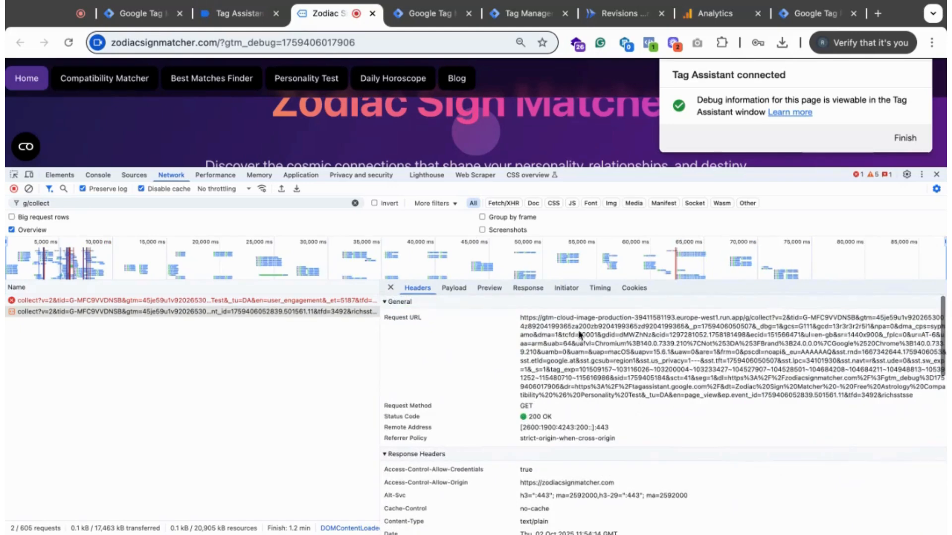
pyautogui.moveTo(530, 318); pyautogui.dragTo(646, 319)
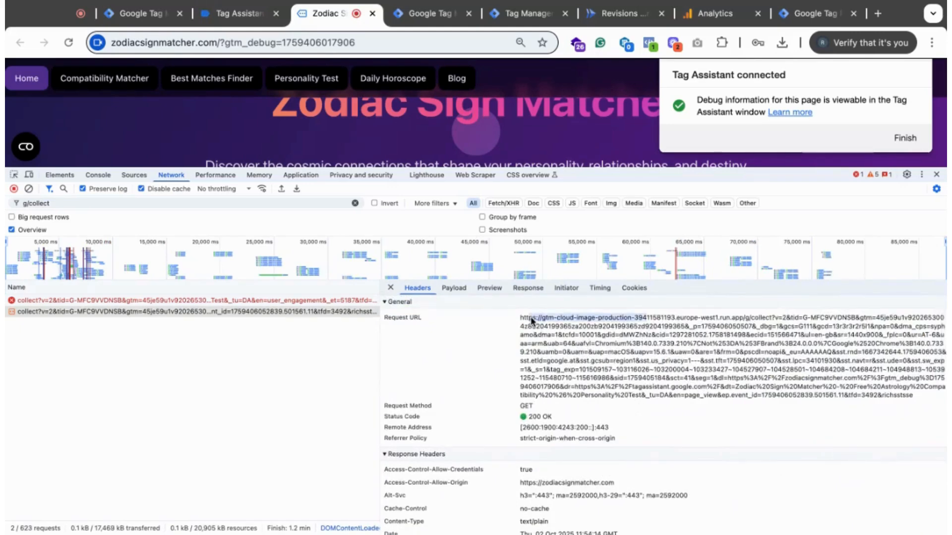
pyautogui.click(627, 323)
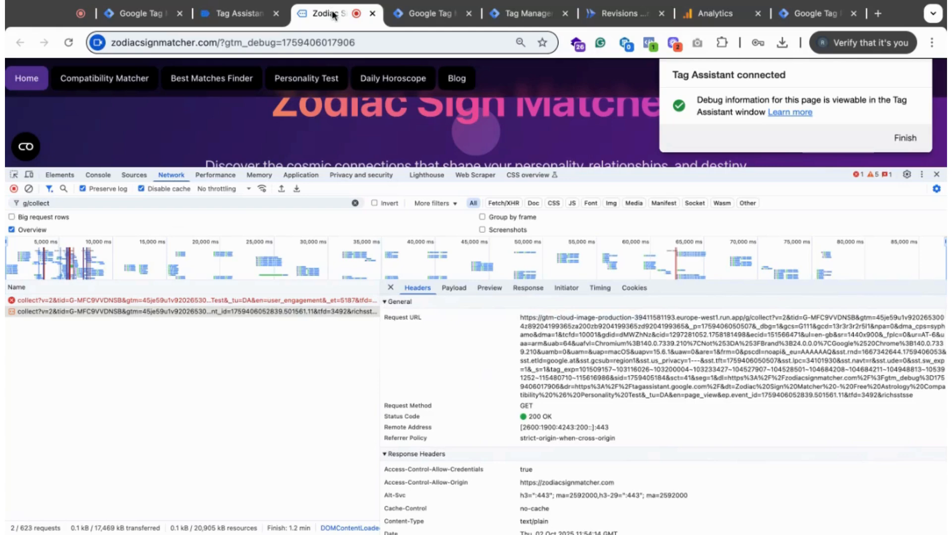
# - Close the developer tools on the Zodiac page and return to the Server - Zodiac container's tag list in Tag Manager
pyautogui.click(938, 175)
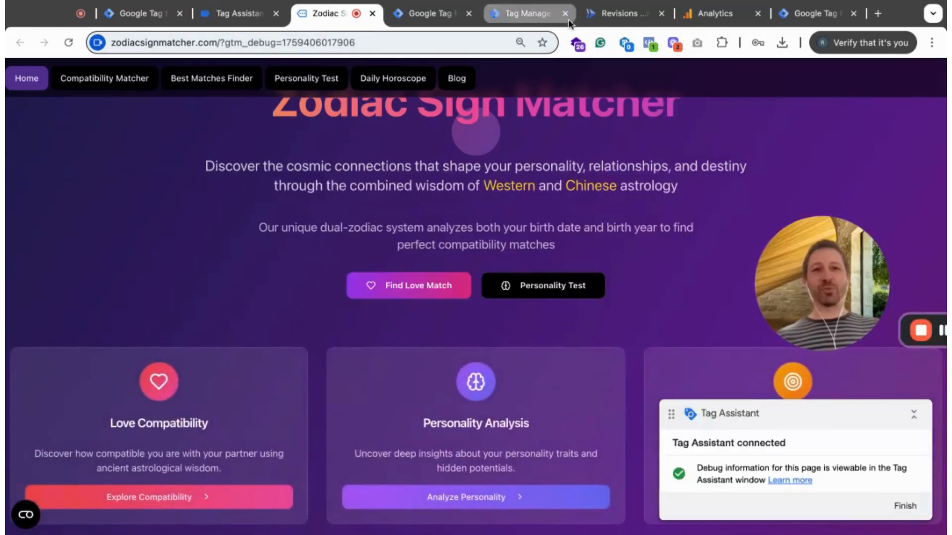
pyautogui.click(252, 16)
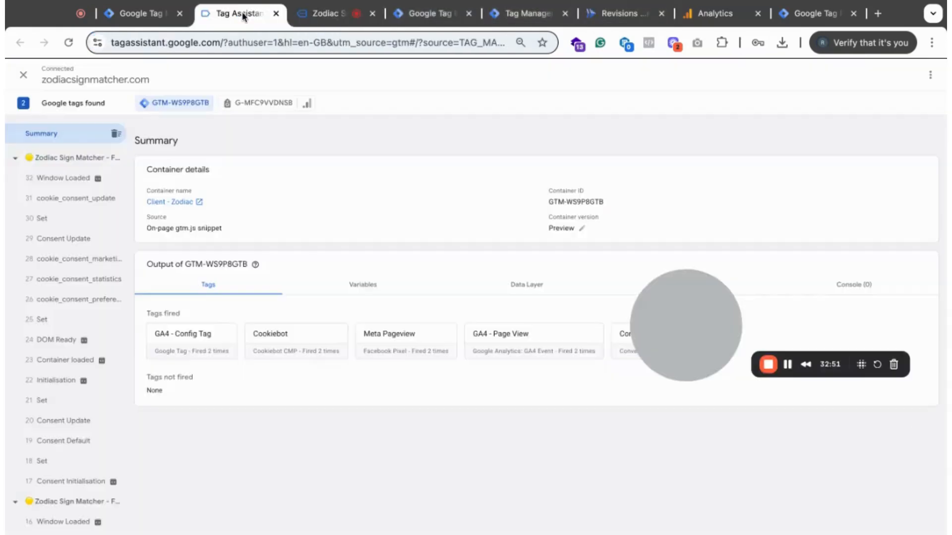
pyautogui.click(430, 18)
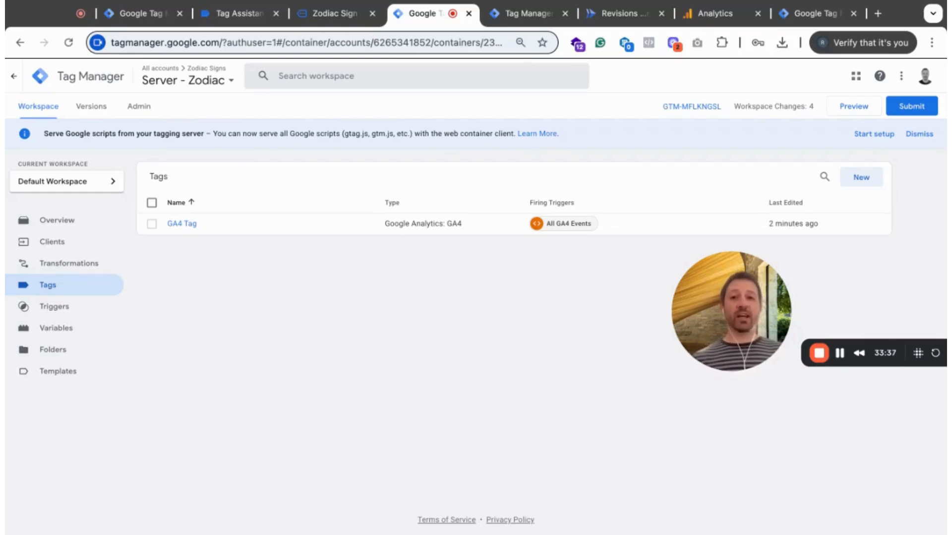
# - Reload the debugged Zodiac page with network requests filtered by g/collect, and examine the tagging server host in the page_view request's URL
pyautogui.click(336, 14)
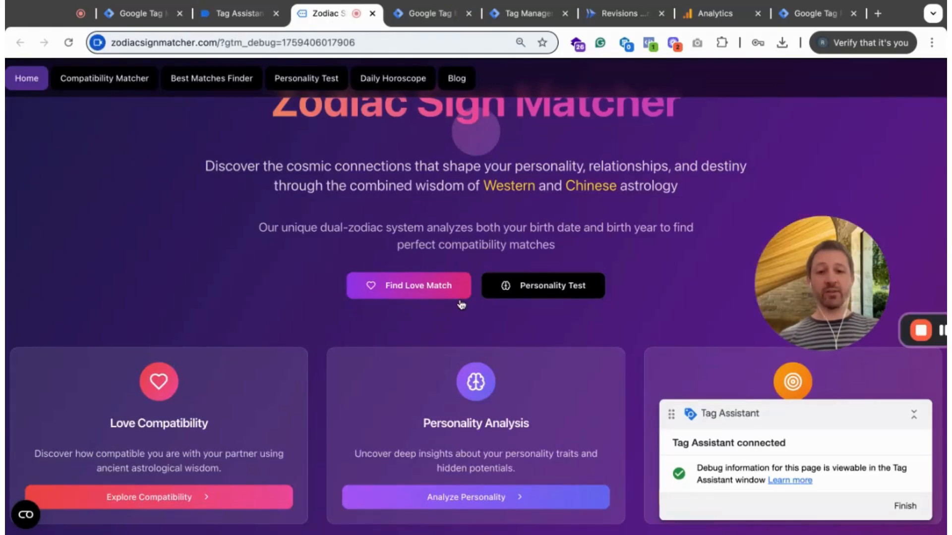
pyautogui.press('super+alt+i')
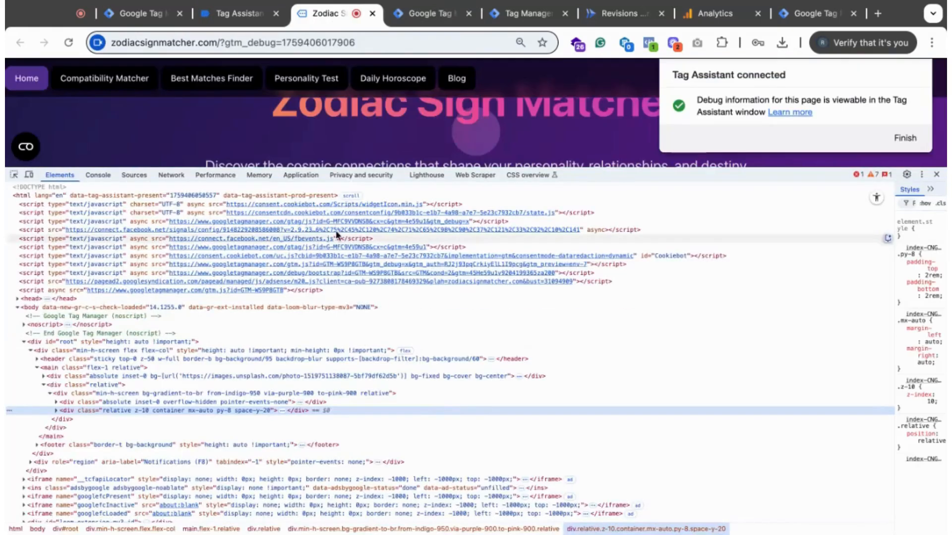
pyautogui.click(174, 175)
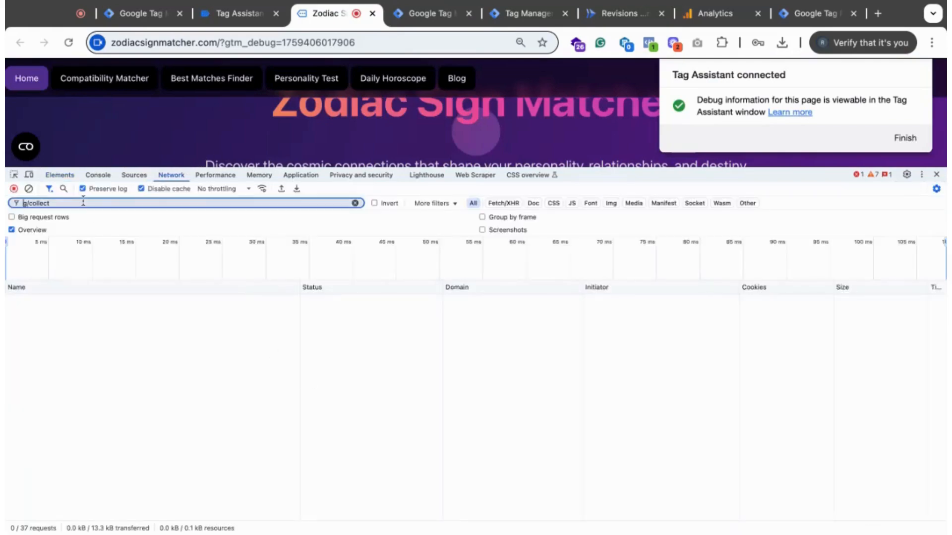
pyautogui.press('super+r')
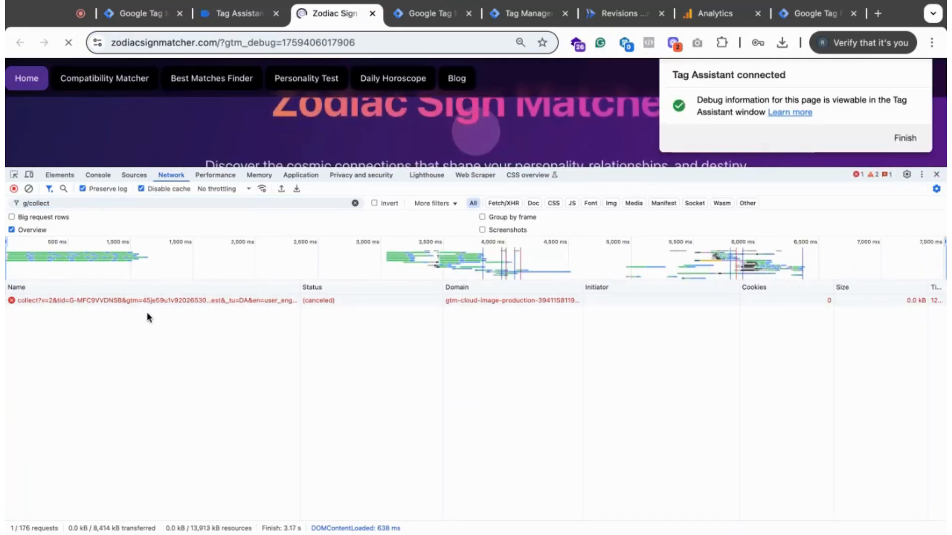
pyautogui.click(146, 312)
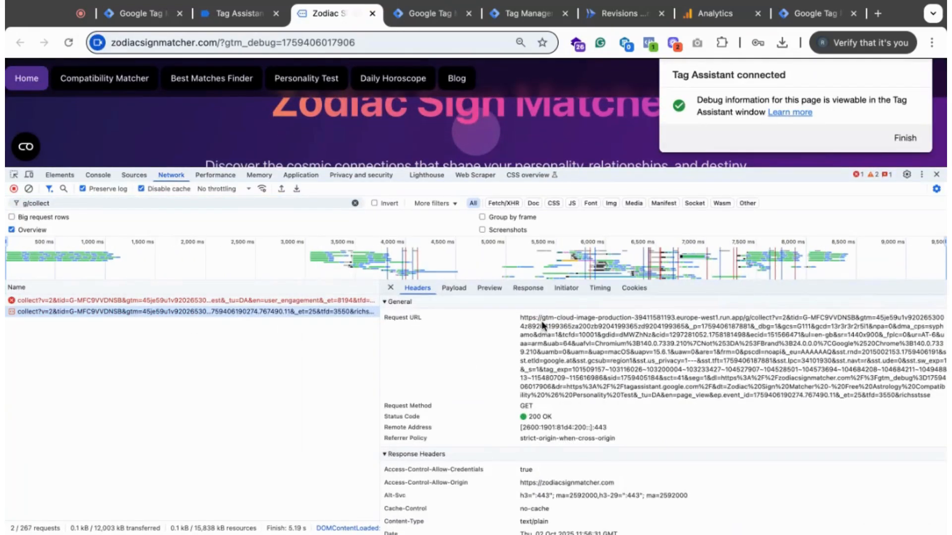
pyautogui.moveTo(520, 318); pyautogui.dragTo(751, 318)
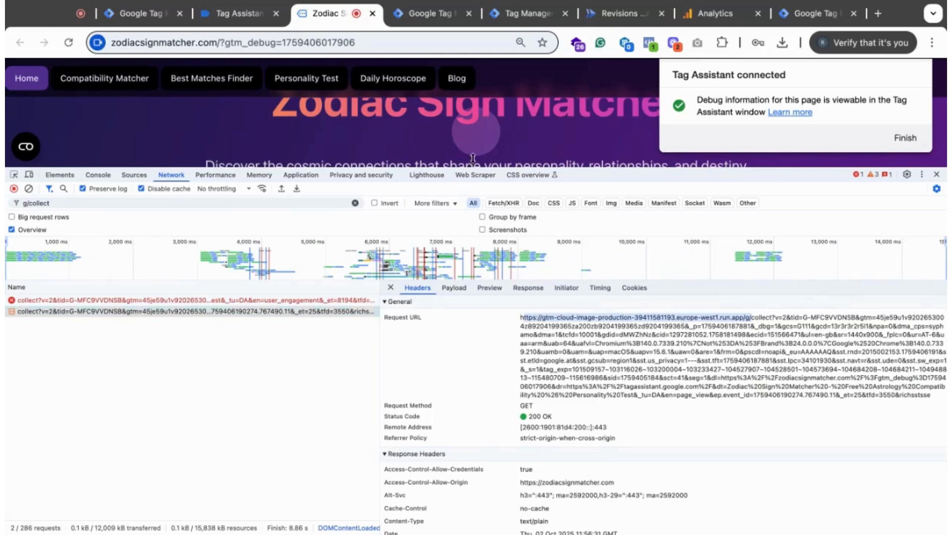
pyautogui.moveTo(445, 168); pyautogui.dragTo(446, 281)
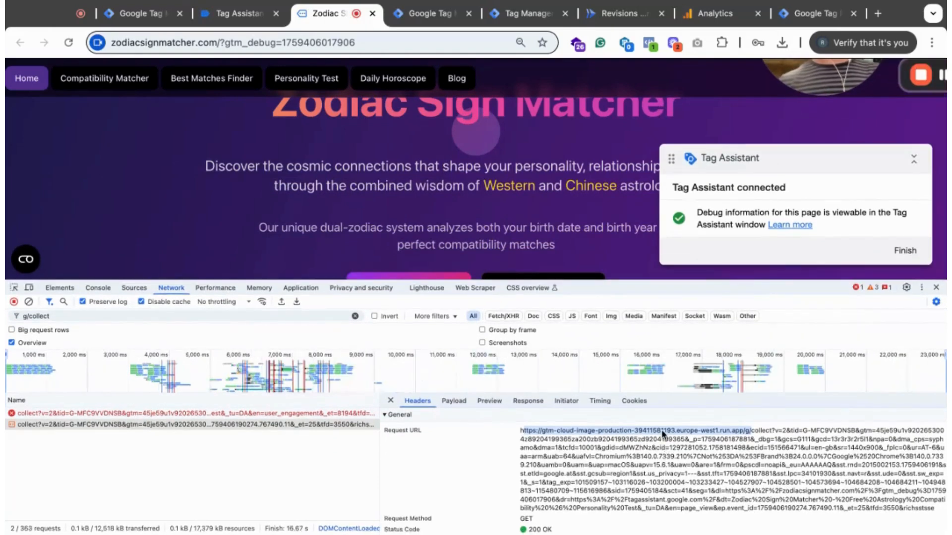
pyautogui.moveTo(876, 71); pyautogui.dragTo(504, 205)
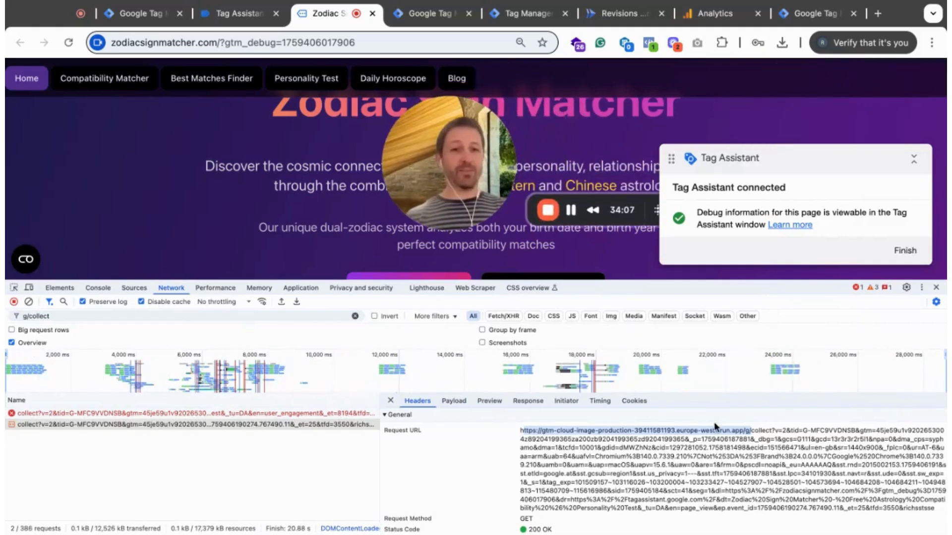
# - Finish the Tag Assistant debugging session on the Zodiac page and switch to the gtm-cloud-image-production service details in Google Cloud
pyautogui.click(904, 251)
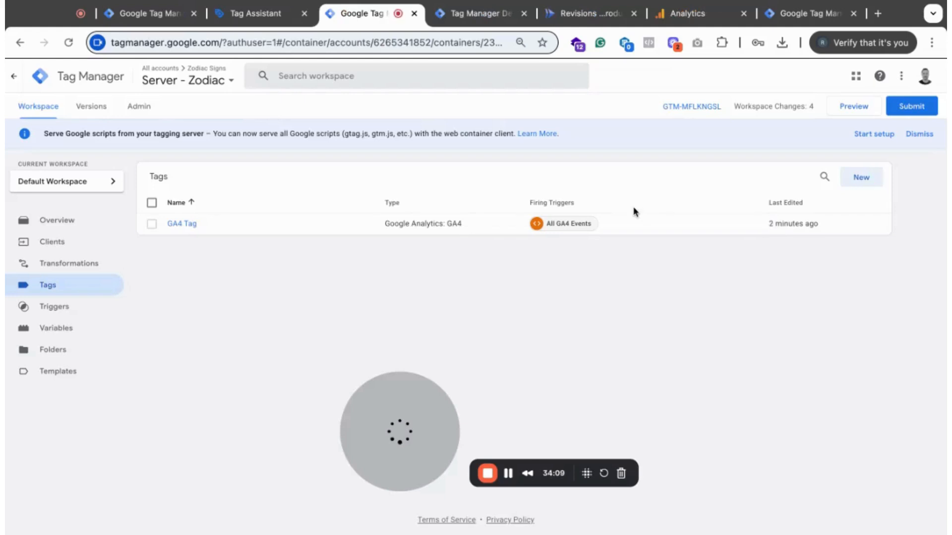
pyautogui.click(594, 18)
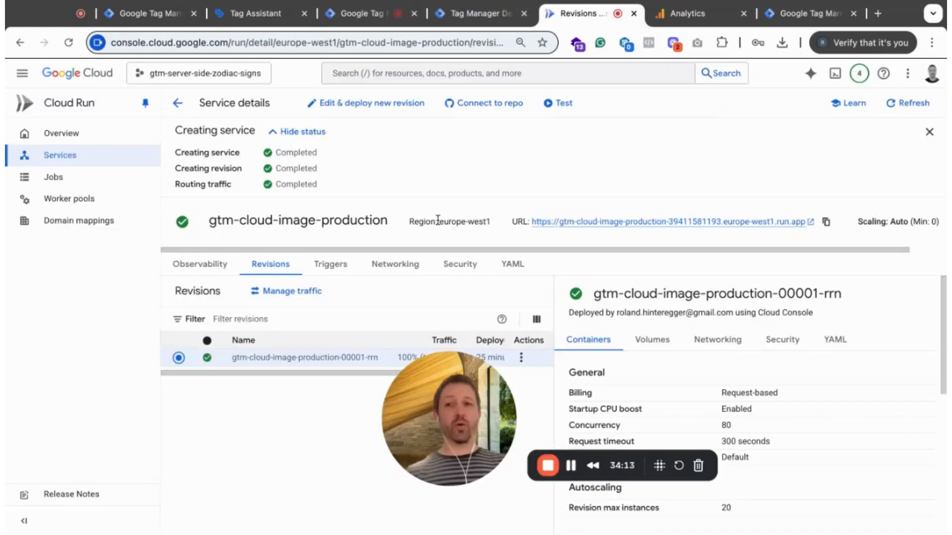